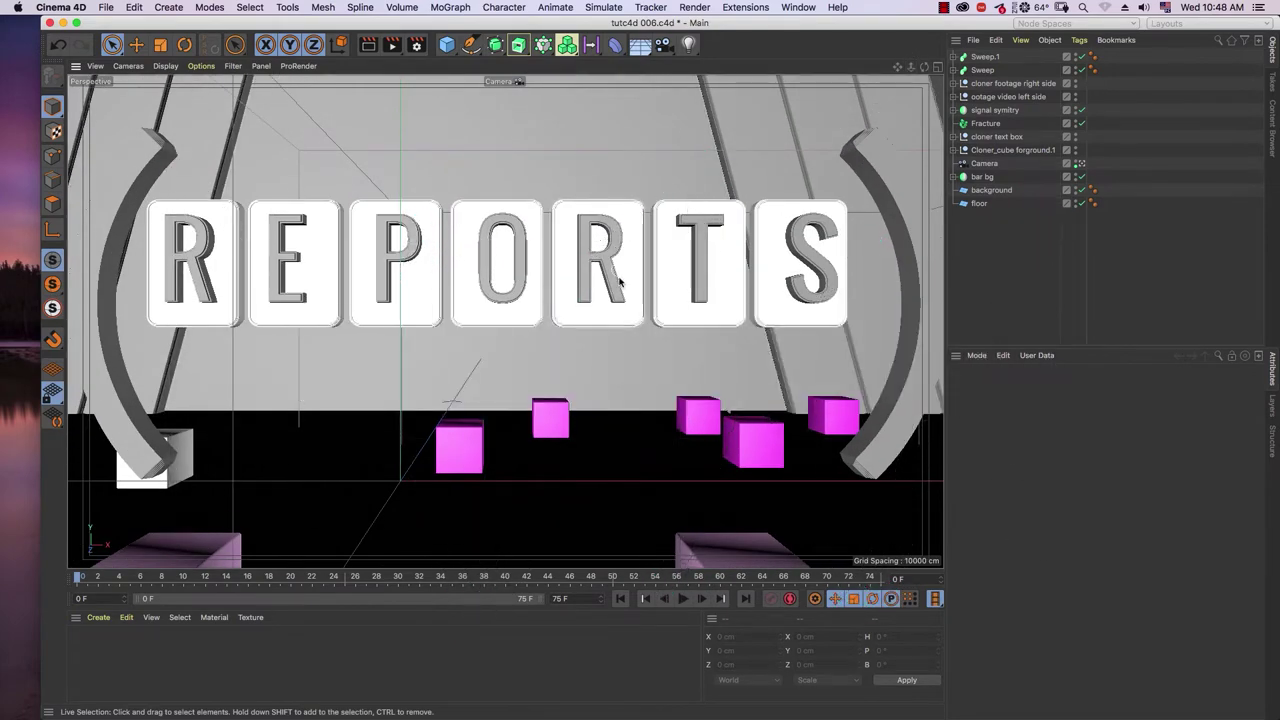
- Delete the existing Fracture object from the scene
{"action": "mouse_move", "coordinate": [627, 289]}
{"action": "left_mouse_down", "text": "alt"}
{"action": "mouse_move", "coordinate": [605, 316]}
{"action": "mouse_move", "coordinate": [449, 344]}
{"action": "mouse_move", "coordinate": [566, 361]}
{"action": "mouse_move", "coordinate": [697, 337]}
{"action": "mouse_move", "coordinate": [629, 287]}
{"action": "left_mouse_up", "text": "alt"}
{"action": "mouse_move", "coordinate": [650, 249]}
{"action": "right_mouse_down", "text": "alt"}
{"action": "mouse_move", "coordinate": [643, 279]}
{"action": "mouse_move", "coordinate": [646, 263]}
{"action": "right_mouse_up", "text": "alt"}
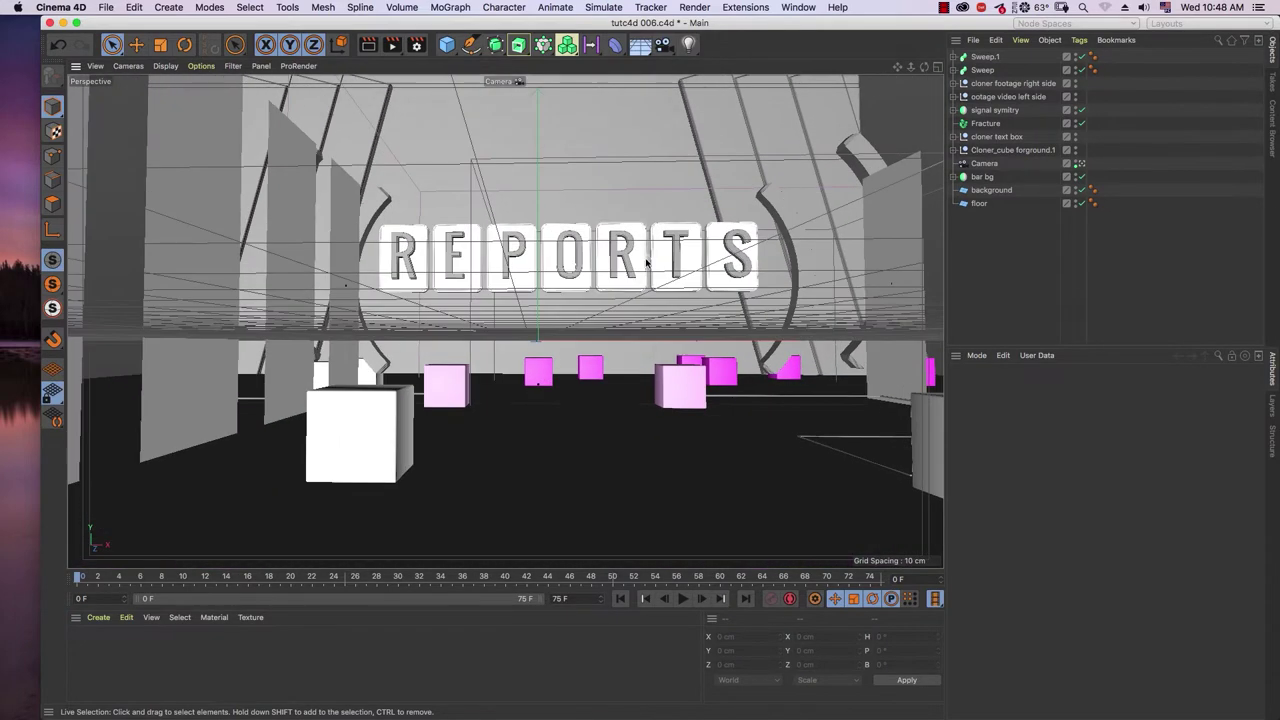
{"action": "middle_click_drag", "start_coordinate": [646, 263], "coordinate": [631, 306], "text": "alt"}
{"action": "scroll", "coordinate": [631, 306], "scroll_direction": "up", "scroll_amount": 5}
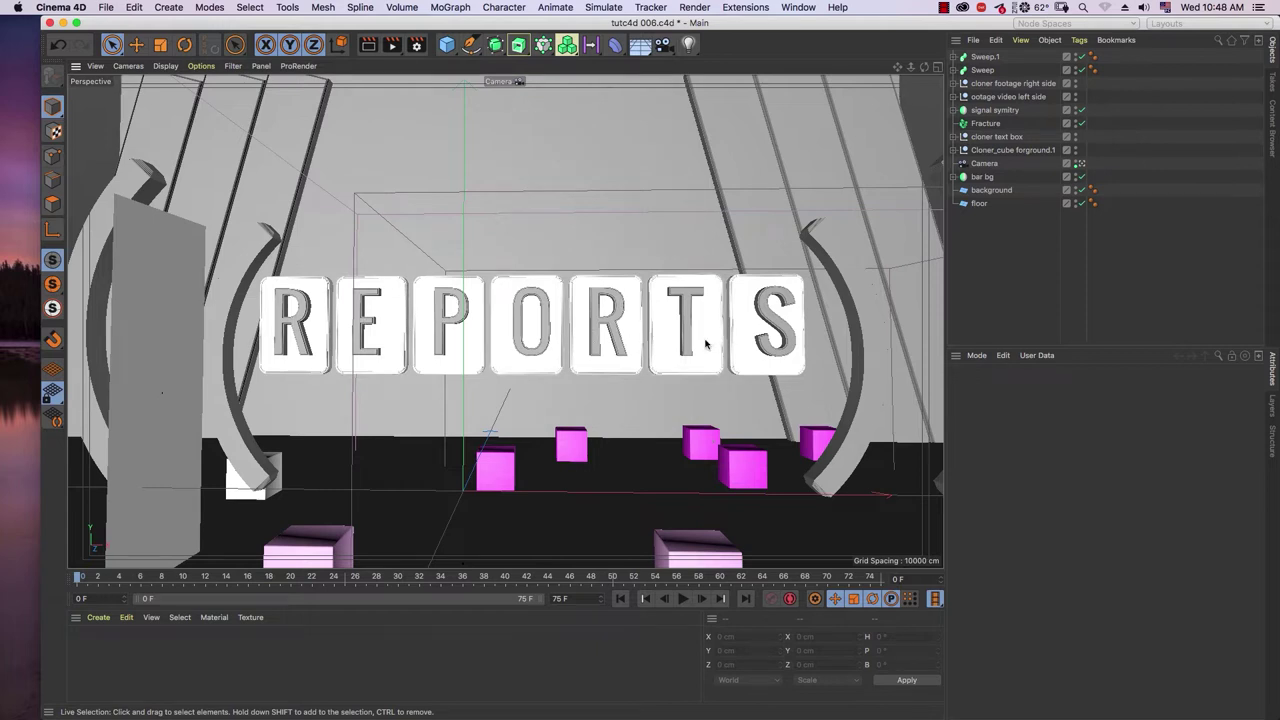
{"action": "left_click", "coordinate": [983, 124]}
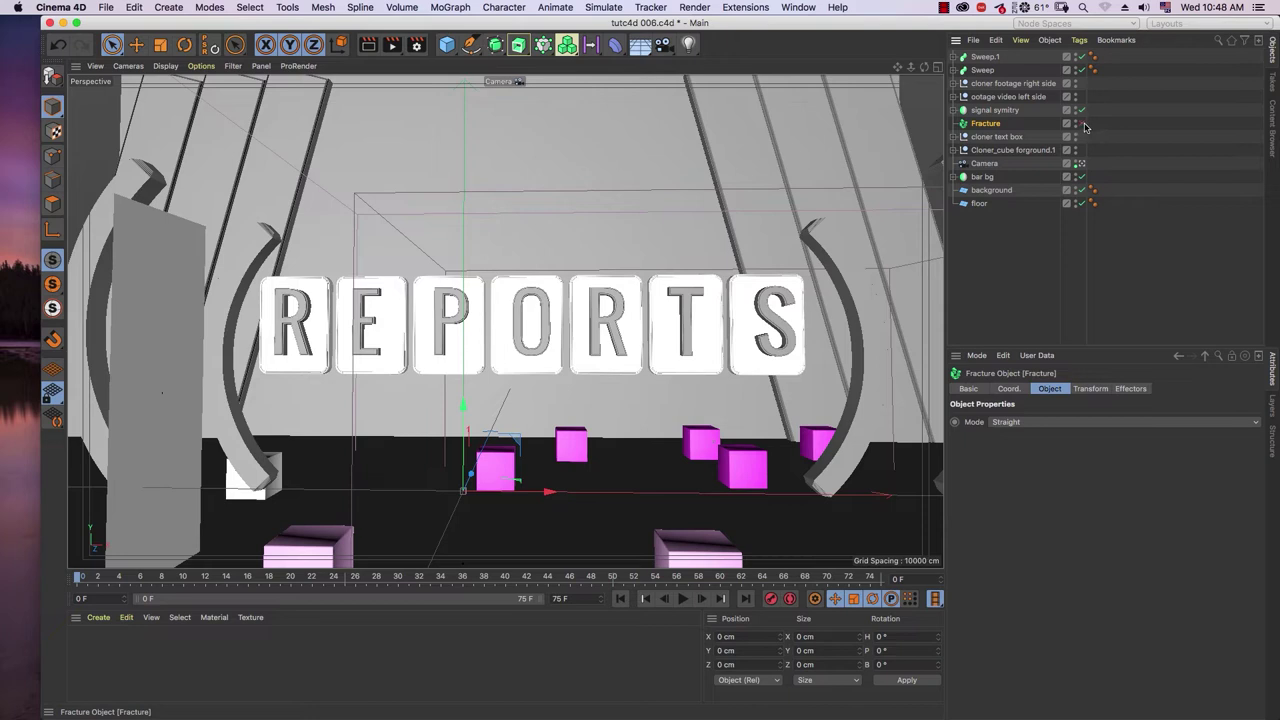
{"action": "left_click", "coordinate": [1084, 125]}
{"action": "left_click", "coordinate": [1025, 214]}
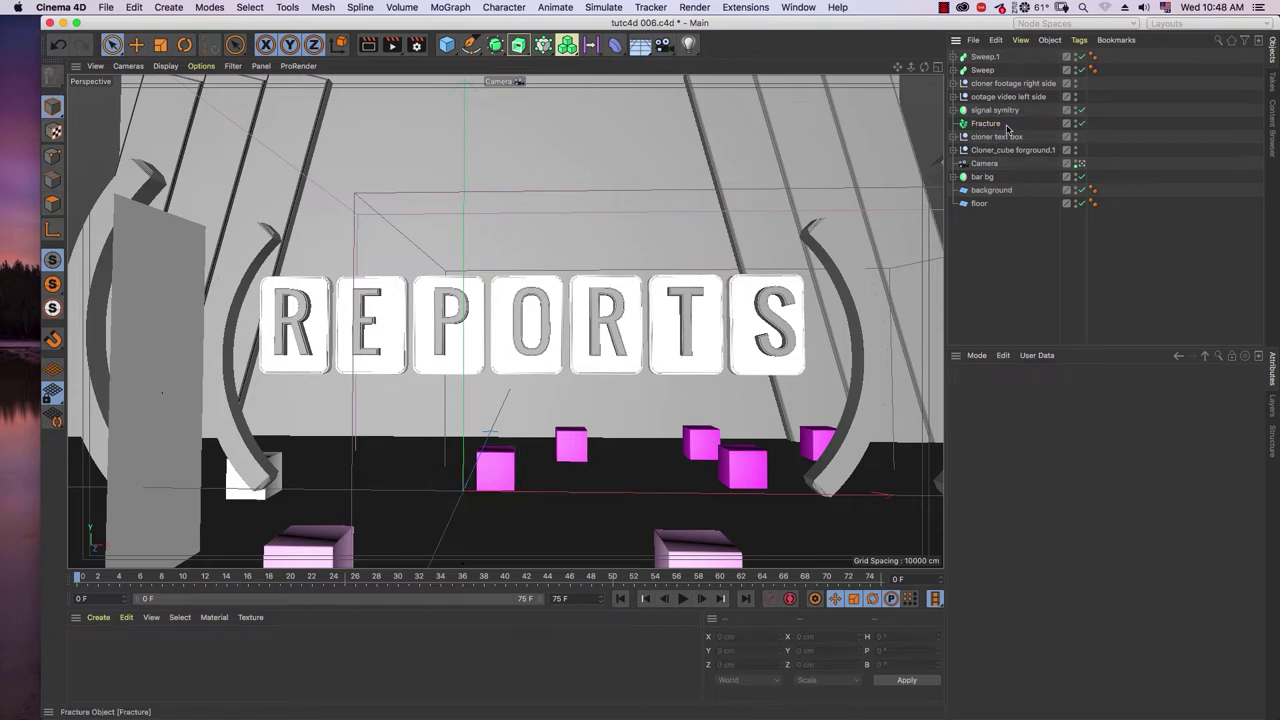
{"action": "left_click", "coordinate": [985, 124]}
{"action": "key", "text": "Delete"}
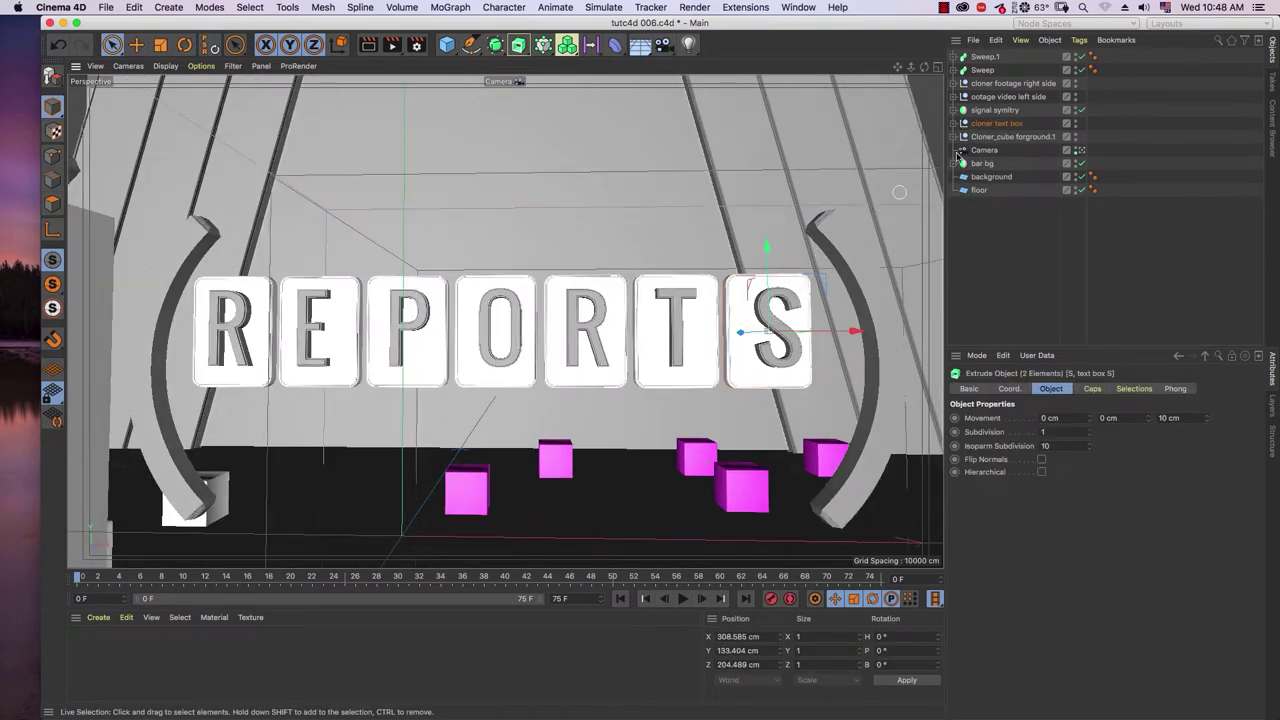
- Examine the letter and text box objects grouped inside the cloner text box null
{"action": "left_click", "coordinate": [990, 124]}
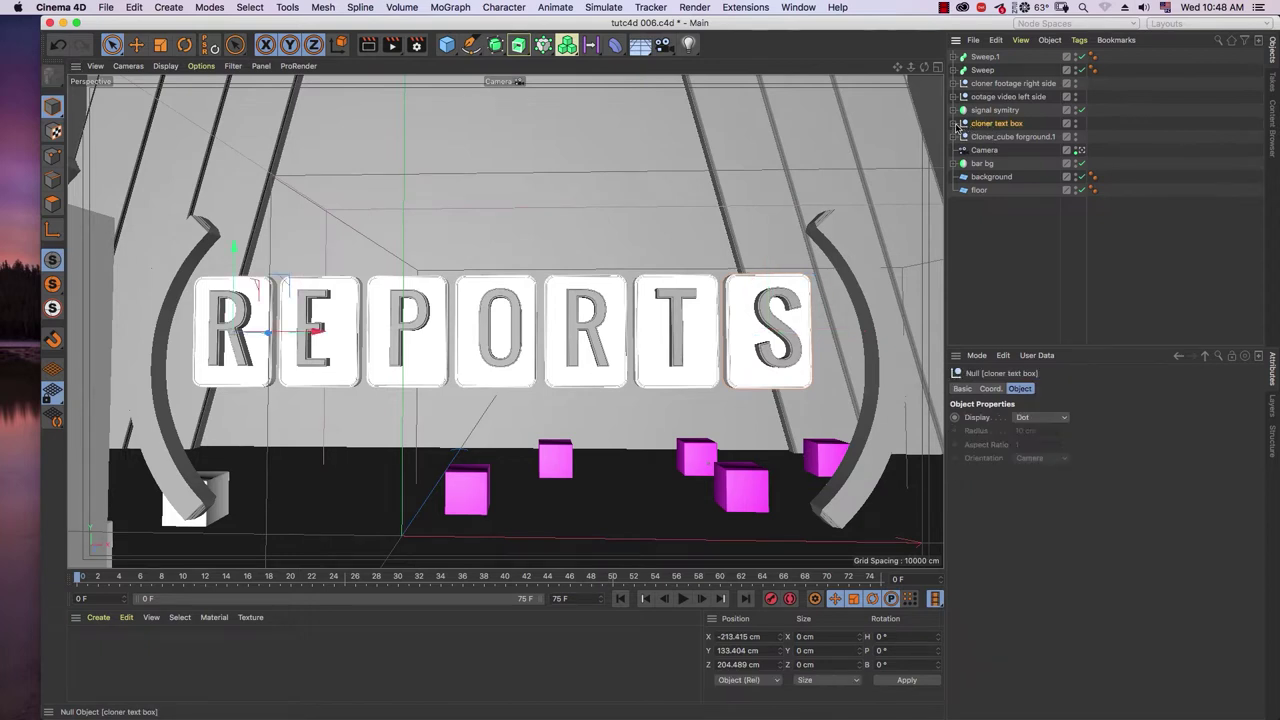
{"action": "left_click", "coordinate": [963, 123]}
{"action": "left_click", "coordinate": [984, 140]}
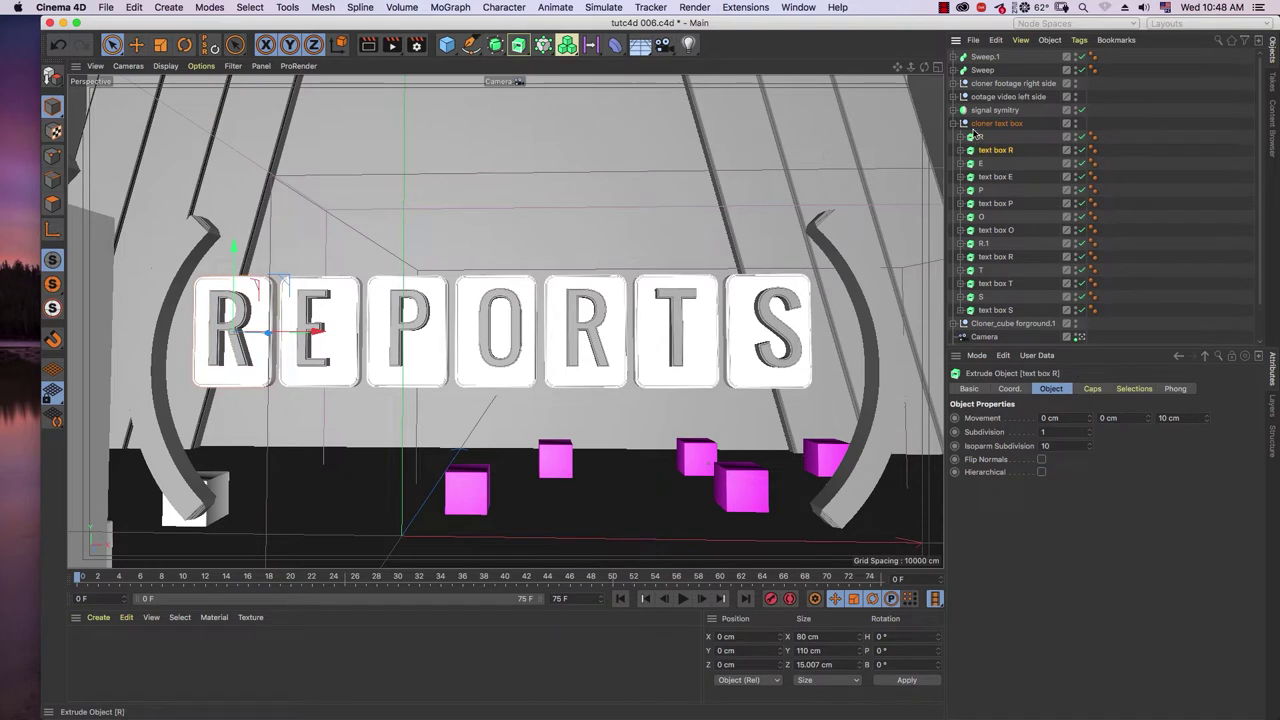
{"action": "left_click", "coordinate": [985, 123]}
{"action": "left_click", "coordinate": [962, 123]}
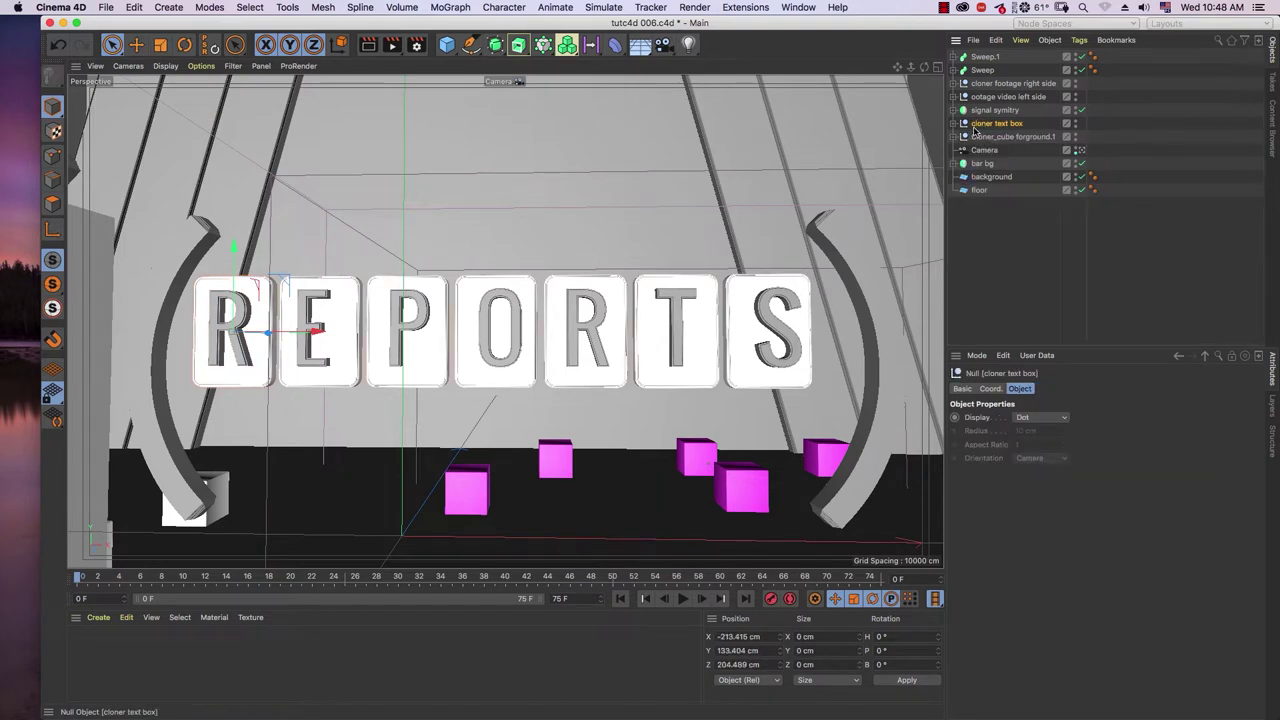
{"action": "left_click", "coordinate": [1028, 223]}
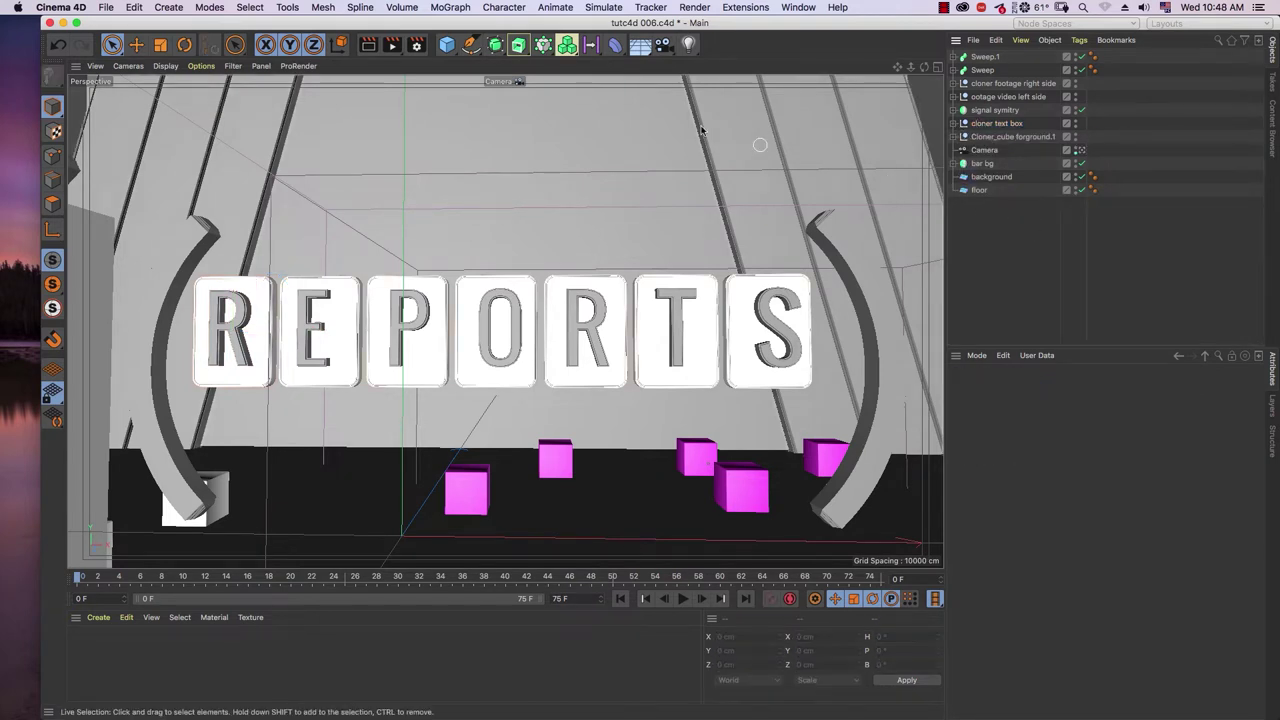
- Add a MoGraph Fracture object and name it Text
{"action": "left_click", "coordinate": [454, 9]}
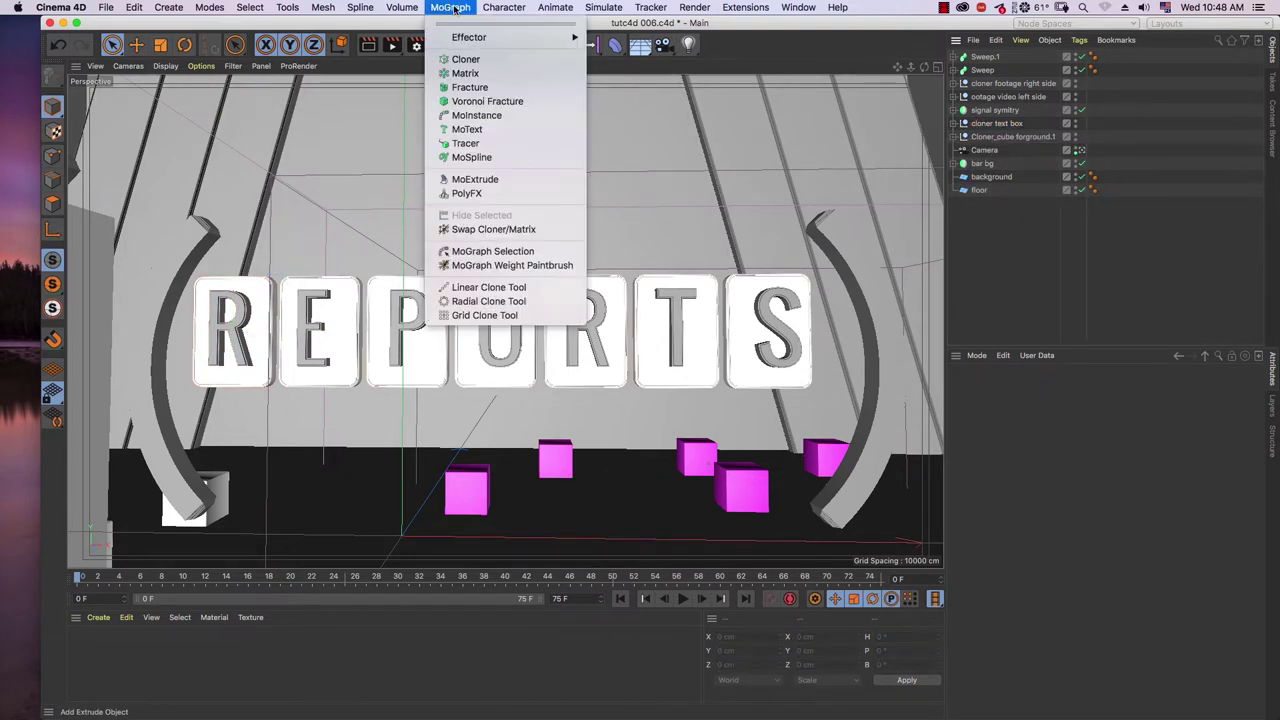
{"action": "left_click", "coordinate": [469, 87]}
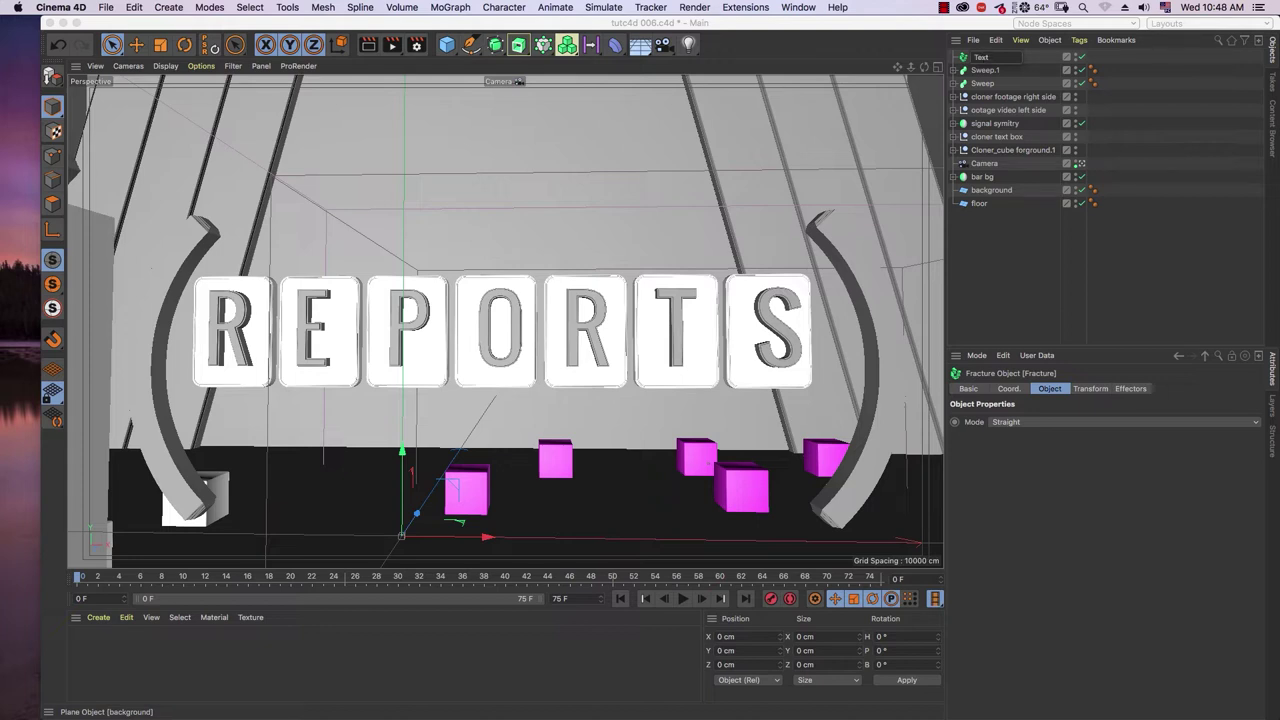
{"action": "left_click", "coordinate": [991, 277]}
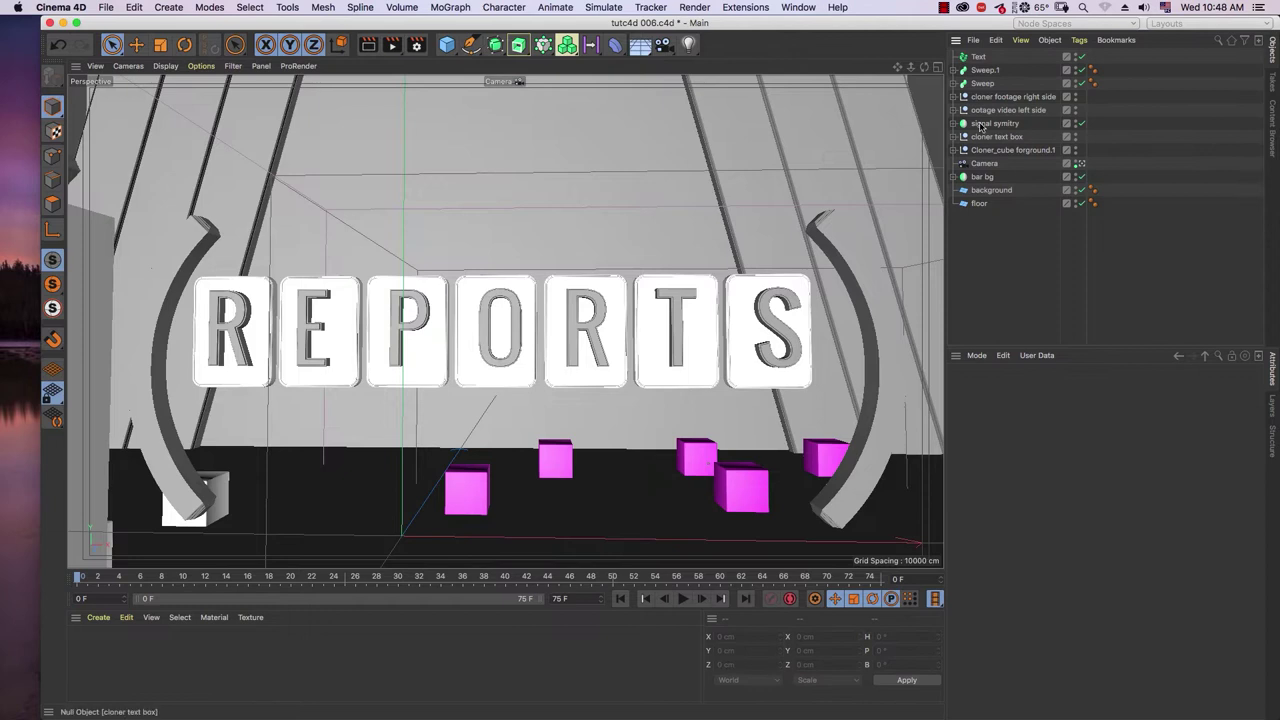
- Move all the letters and text boxes, from R to text box S, out of the cloner text box null into the Text fracture
{"action": "left_click", "coordinate": [978, 57]}
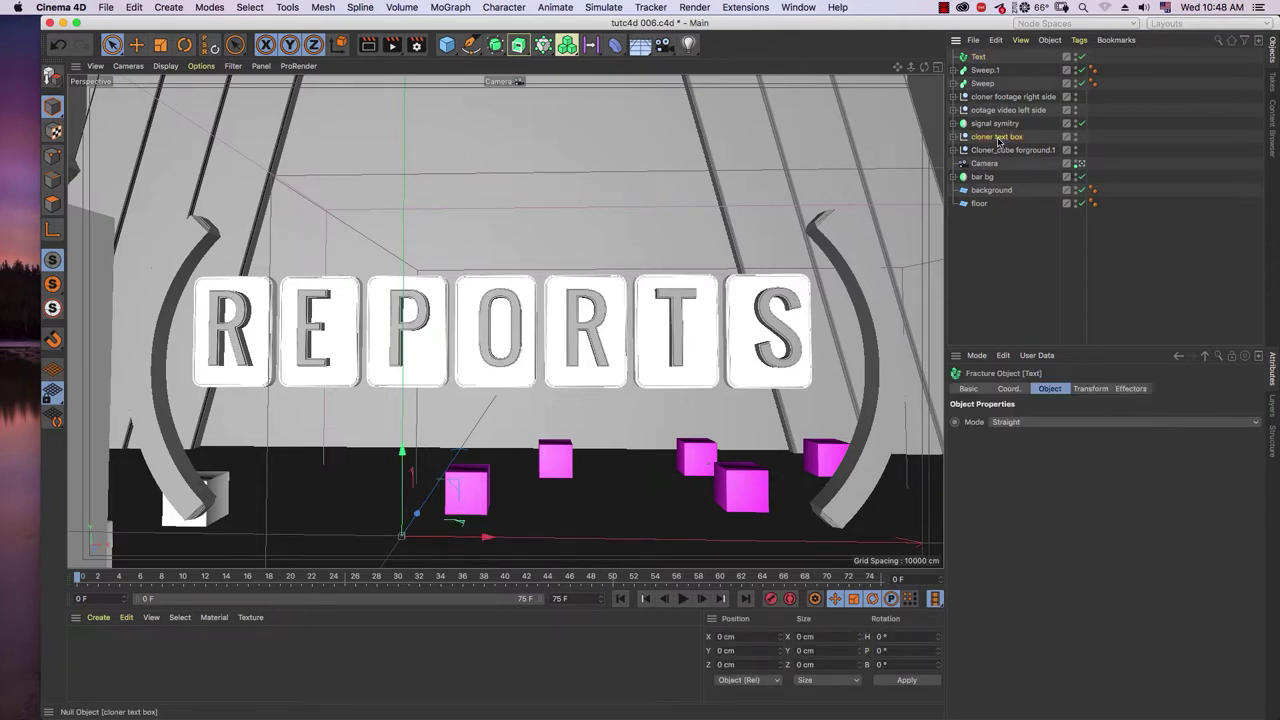
{"action": "left_click", "coordinate": [962, 137]}
{"action": "left_click", "coordinate": [980, 150]}
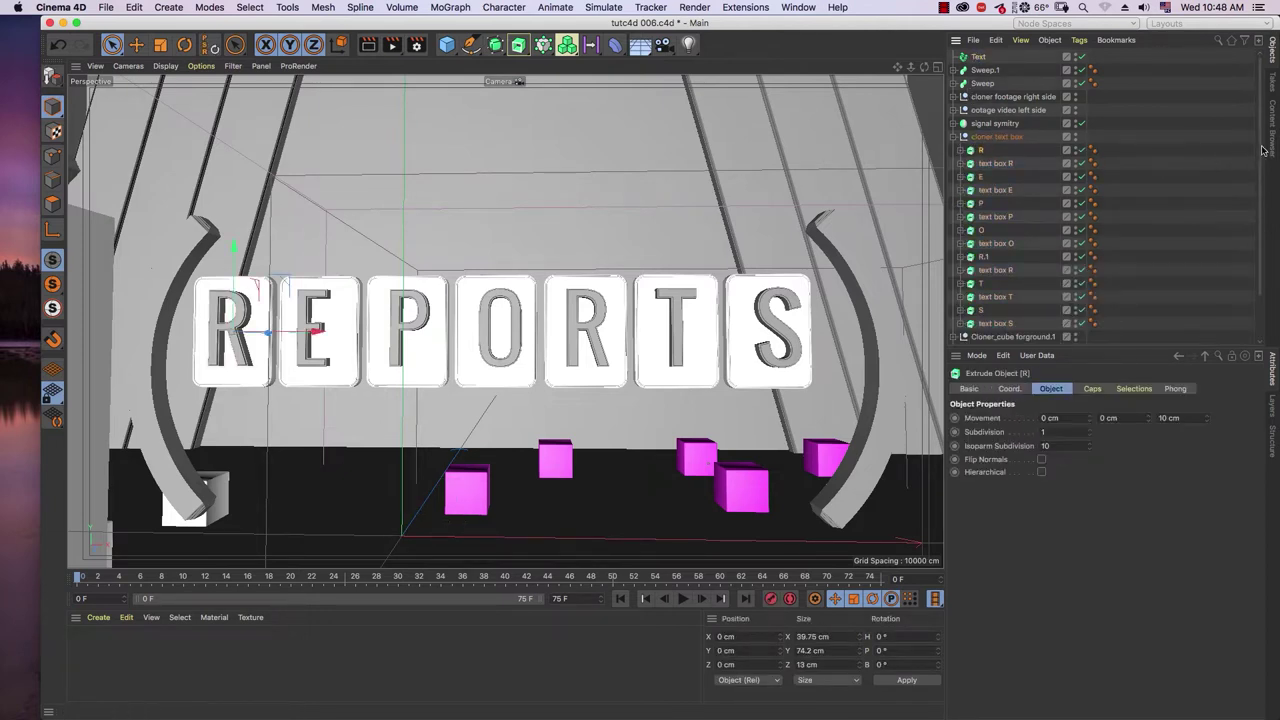
{"action": "scroll", "coordinate": [1262, 150], "scroll_direction": "down", "scroll_amount": 2}
{"action": "left_click", "coordinate": [1006, 272], "text": "shift"}
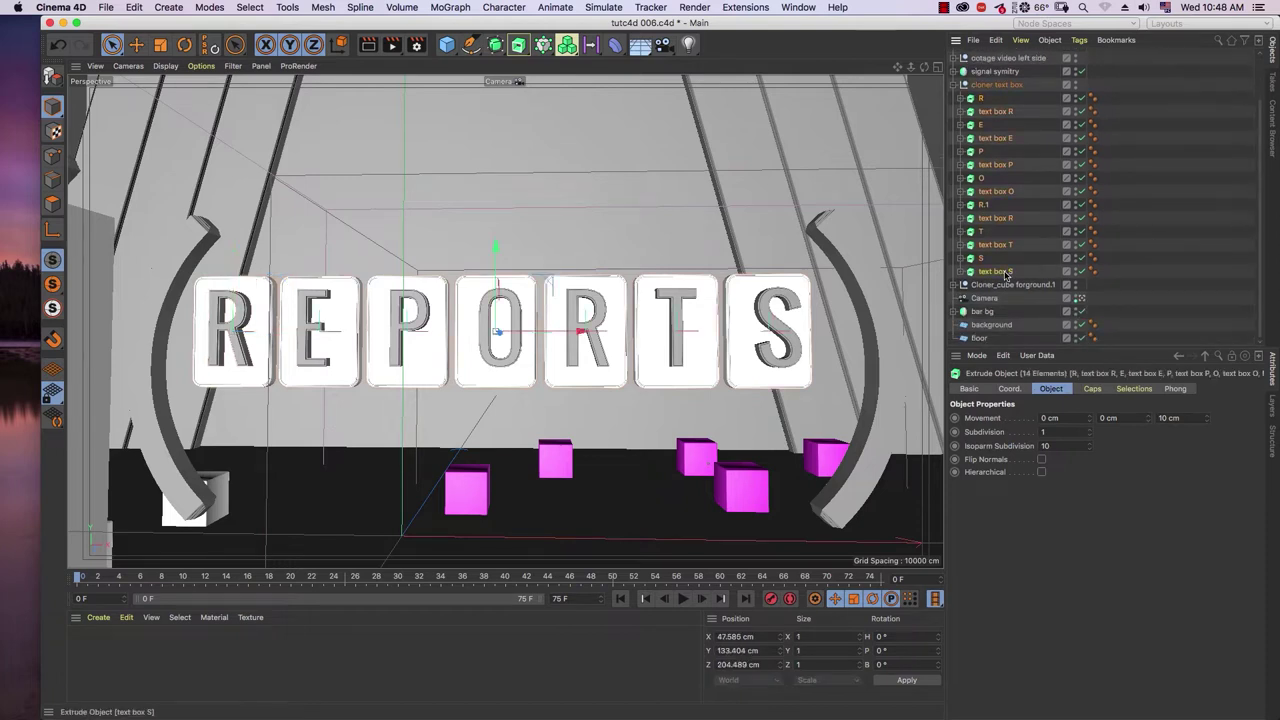
{"action": "scroll", "coordinate": [1020, 149], "scroll_direction": "up", "scroll_amount": 2}
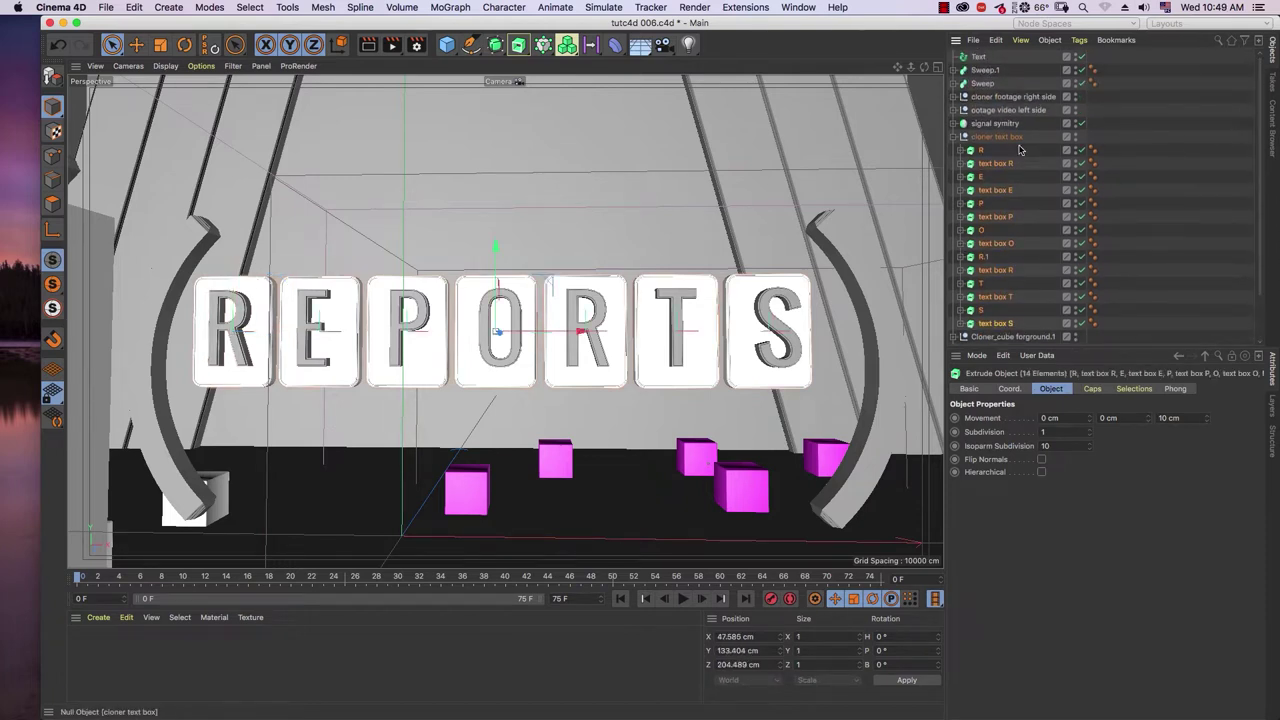
{"action": "left_click_drag", "start_coordinate": [975, 57], "coordinate": [979, 58]}
{"action": "left_click", "coordinate": [959, 57]}
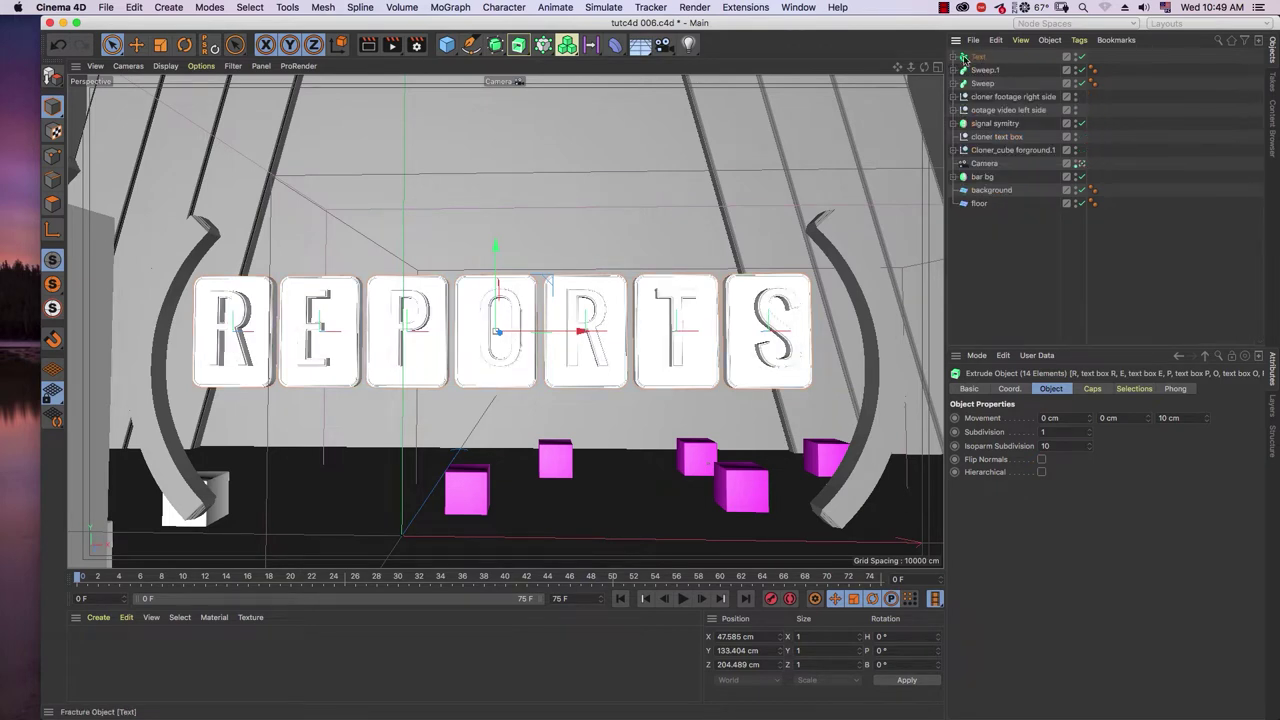
- Delete the emptied cloner text box null
{"action": "left_click", "coordinate": [977, 57]}
{"action": "left_click", "coordinate": [1001, 137]}
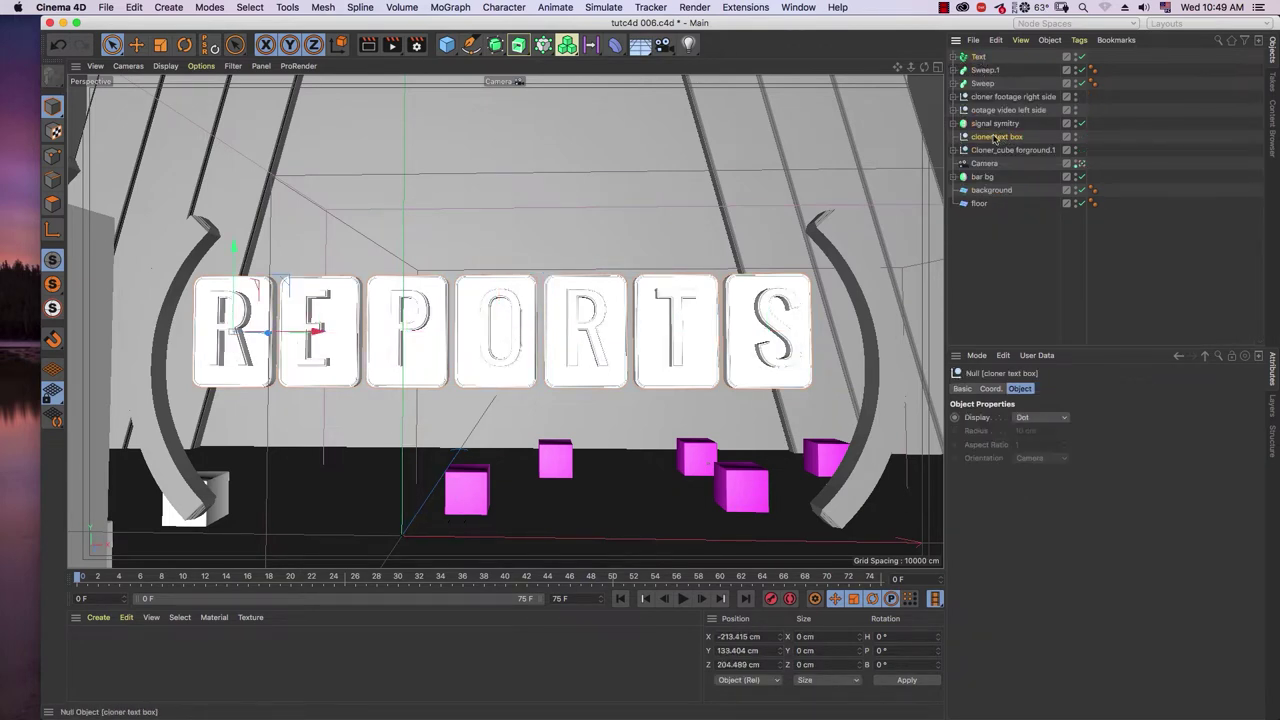
{"action": "key", "text": "Delete"}
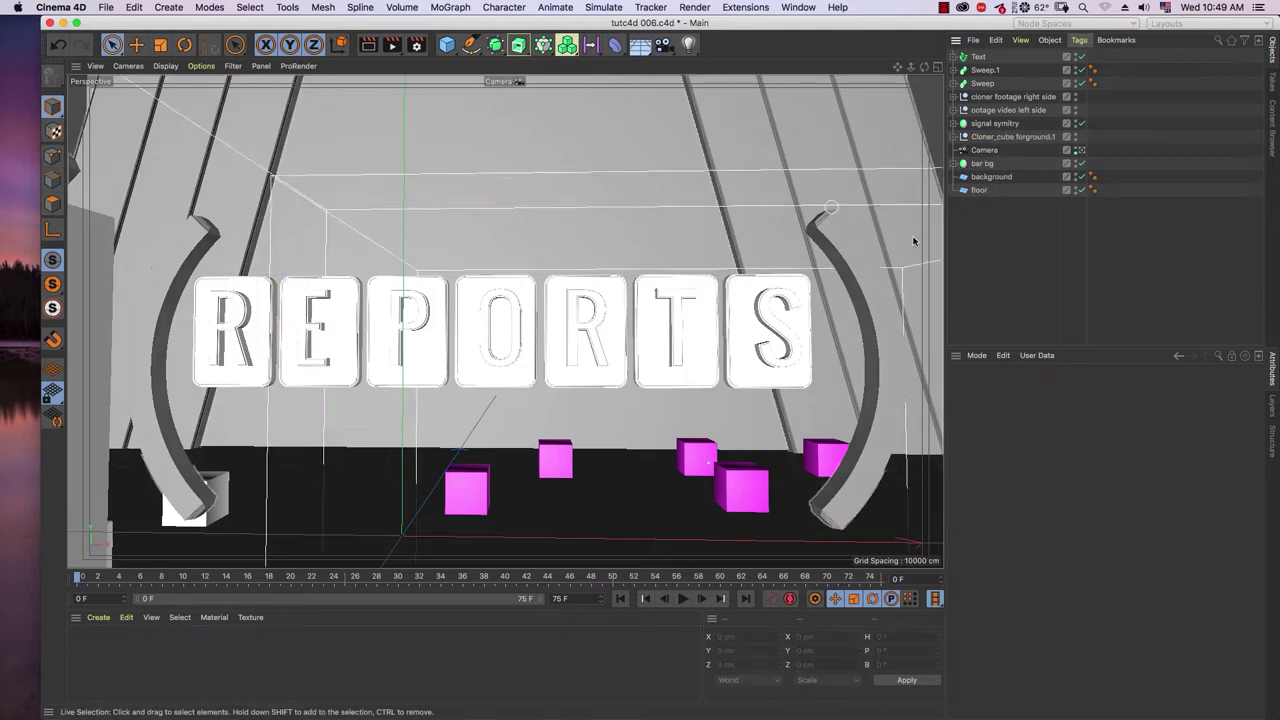
- Try a 52° heading rotation in the Text fracture's transform settings and reset its heading and pitch to 0°
{"action": "left_click", "coordinate": [978, 57]}
{"action": "left_click", "coordinate": [958, 57]}
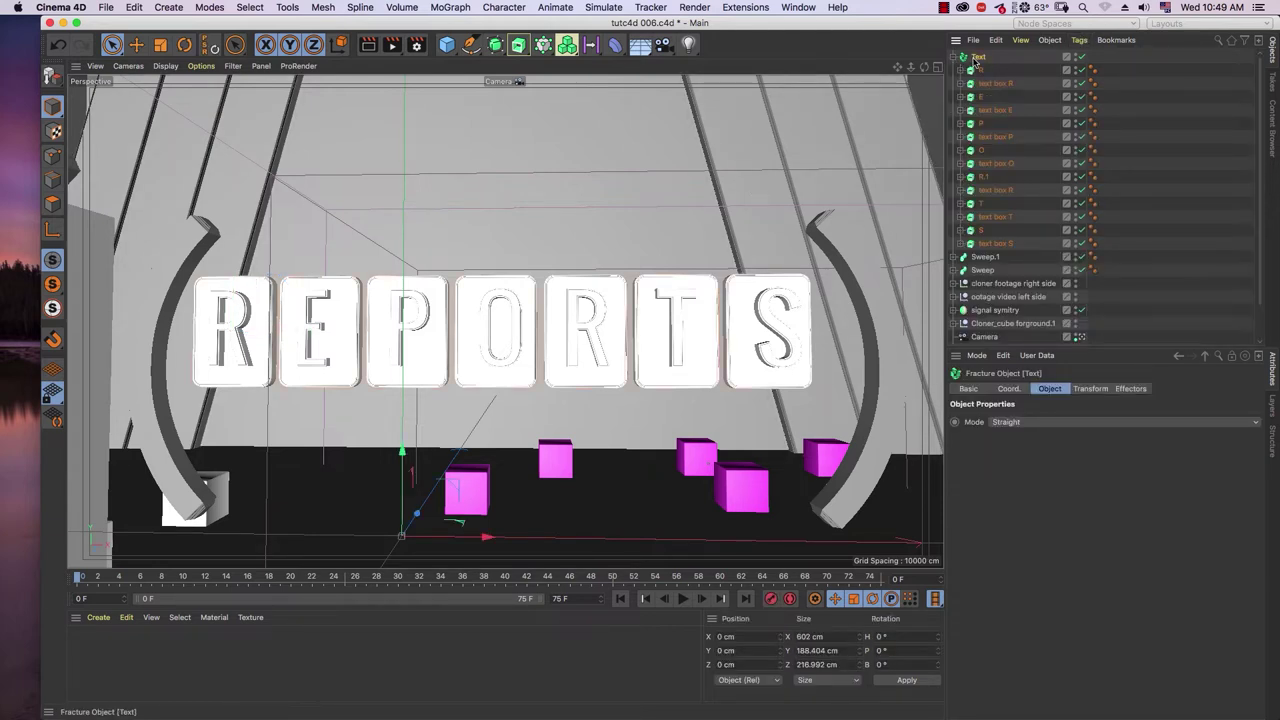
{"action": "left_click", "coordinate": [1091, 389]}
{"action": "mouse_move", "coordinate": [1221, 449]}
{"action": "left_mouse_down"}
{"action": "mouse_move", "coordinate": [1221, 360]}
{"action": "mouse_move", "coordinate": [1221, 471]}
{"action": "mouse_move", "coordinate": [1221, 415]}
{"action": "mouse_move", "coordinate": [1221, 445]}
{"action": "mouse_move", "coordinate": [1209, 436]}
{"action": "left_mouse_up"}
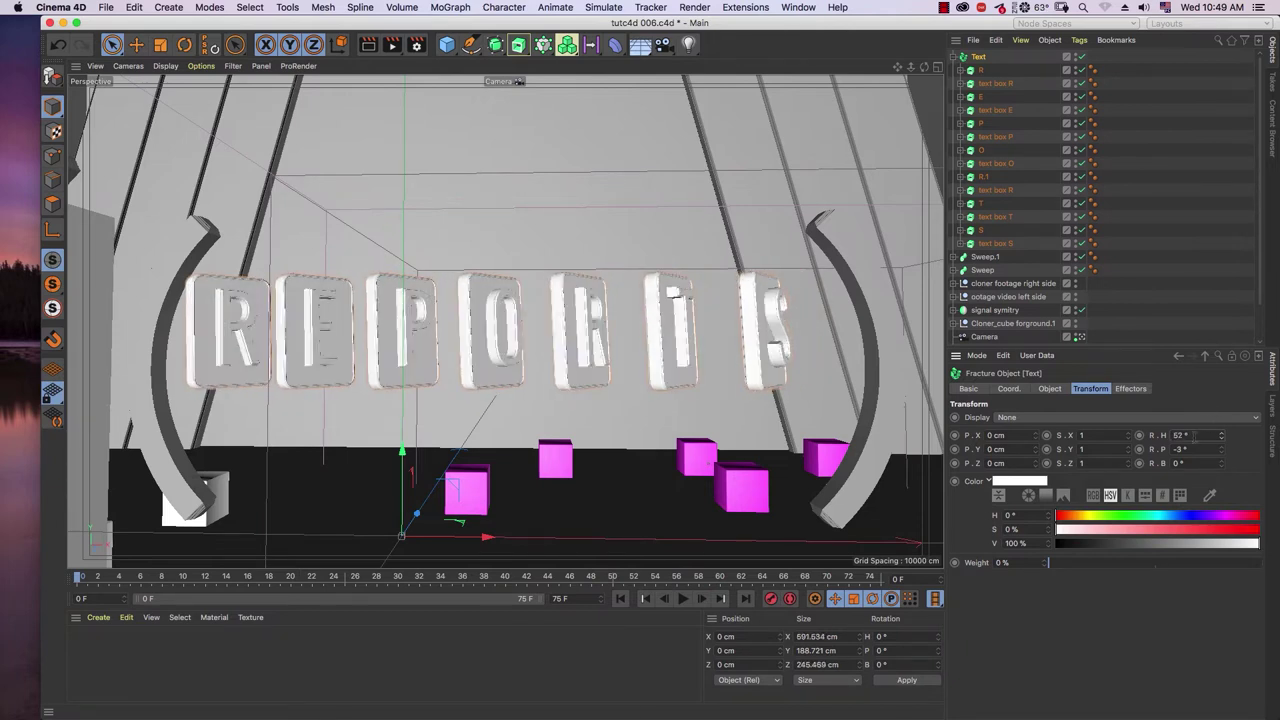
{"action": "type", "text": "0"}
{"action": "key", "text": "Return"}
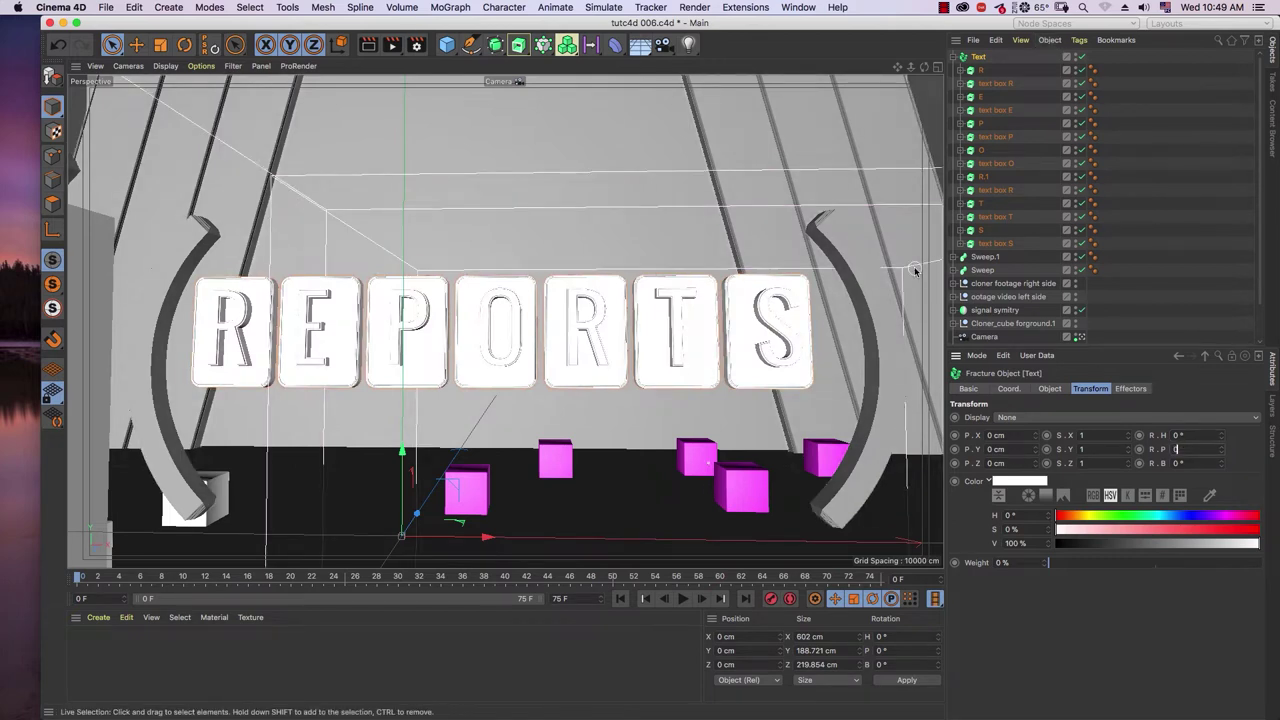
{"action": "type", "text": "0"}
{"action": "key", "text": "Return"}
- Keyframe the Text fracture's transform heading from 39° at frame 0 to 0° at frame 26
{"action": "left_click_drag", "start_coordinate": [286, 568], "coordinate": [284, 556]}
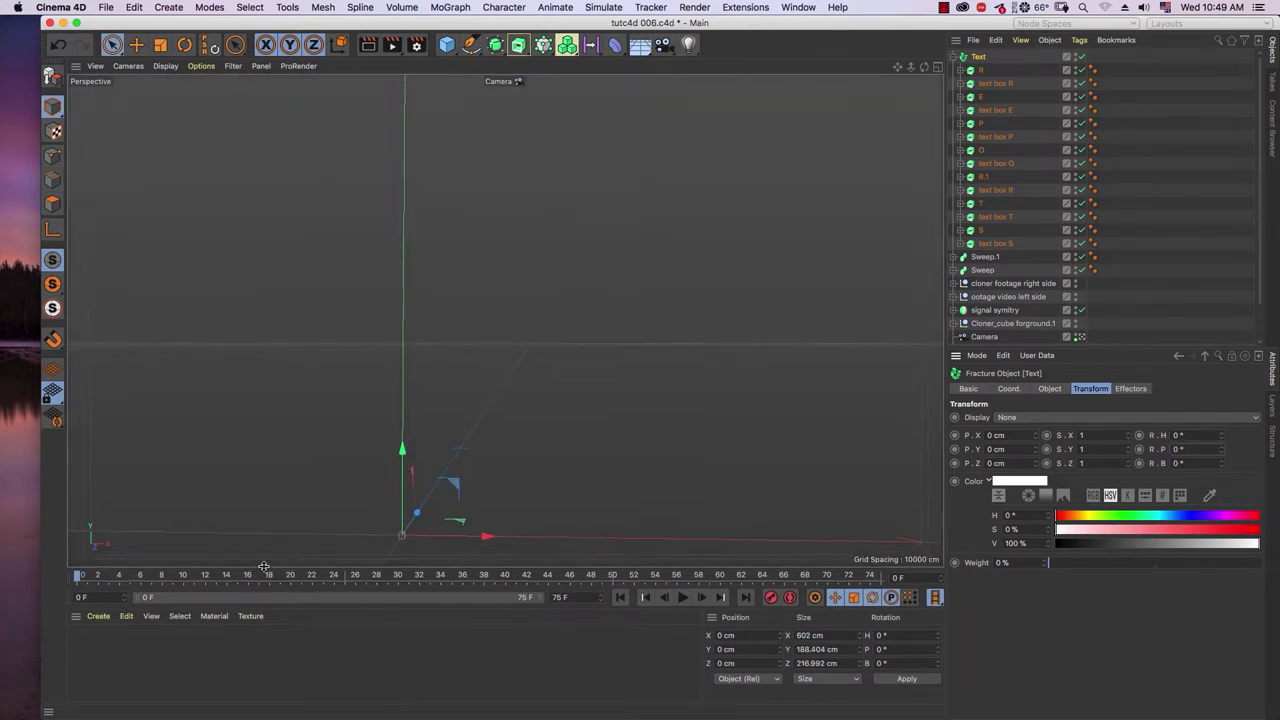
{"action": "left_click", "coordinate": [155, 565]}
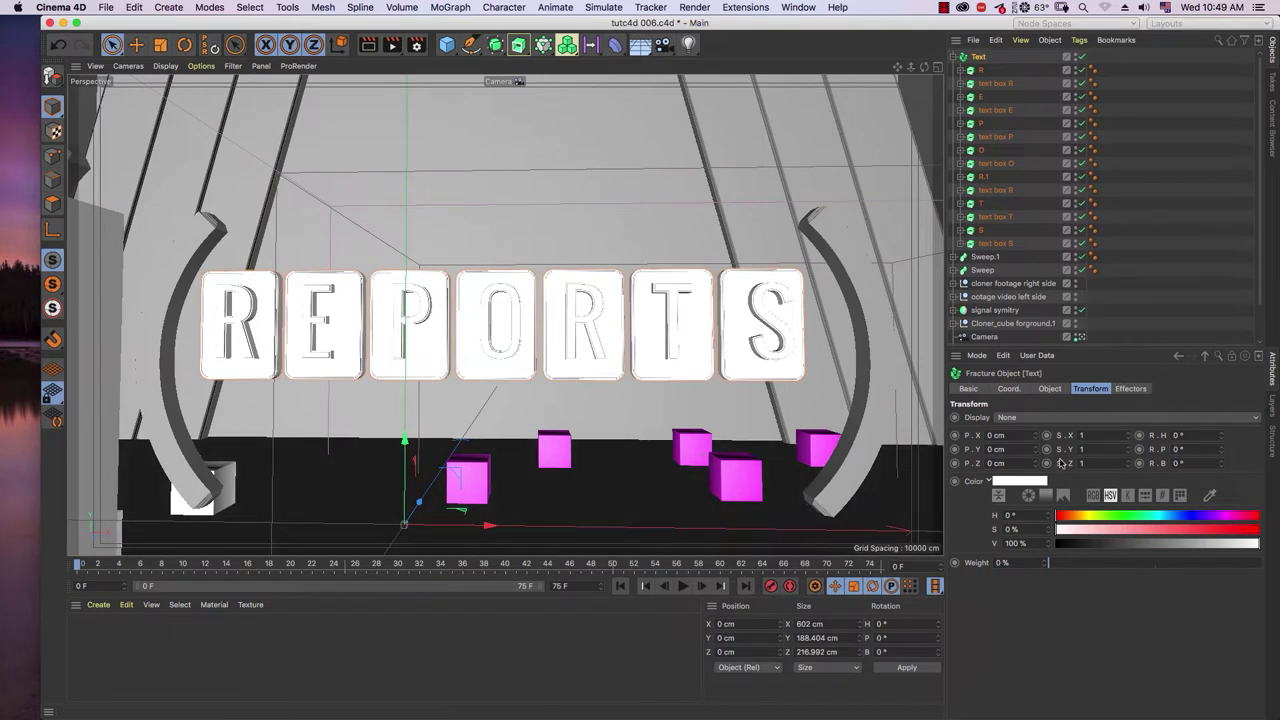
{"action": "left_click_drag", "start_coordinate": [1223, 448], "coordinate": [1222, 422]}
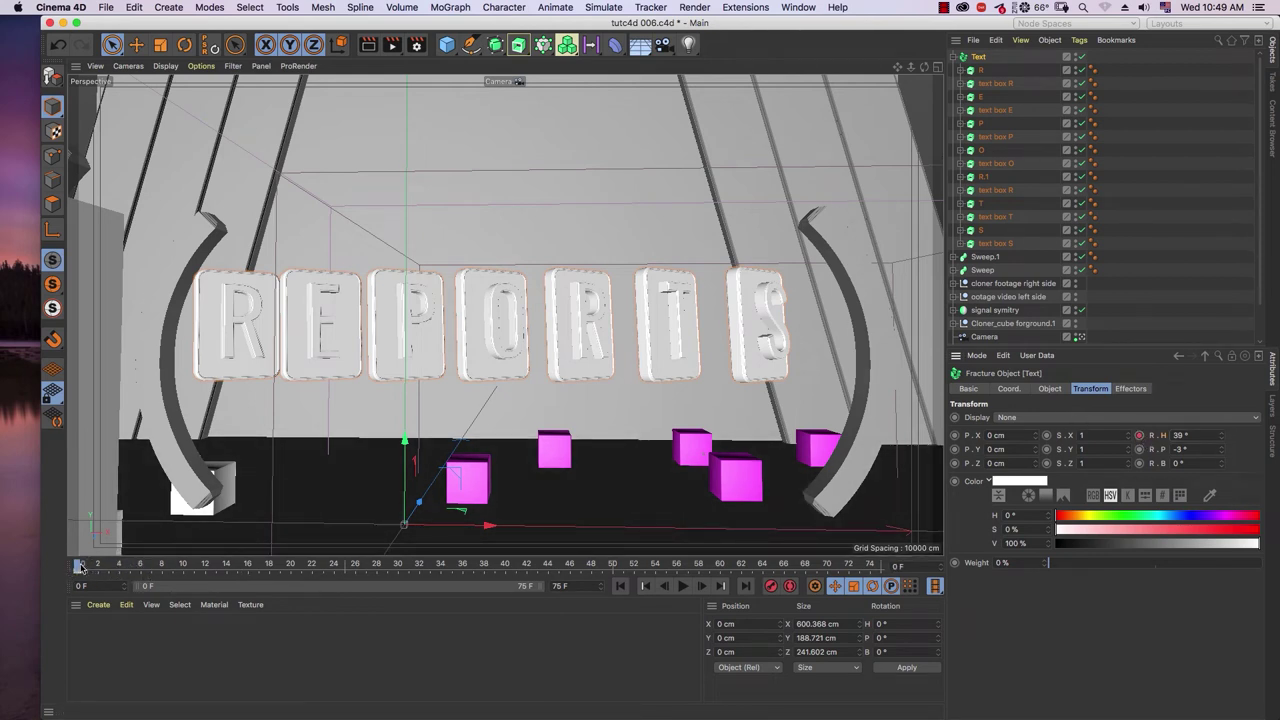
{"action": "left_click_drag", "start_coordinate": [78, 566], "coordinate": [353, 578]}
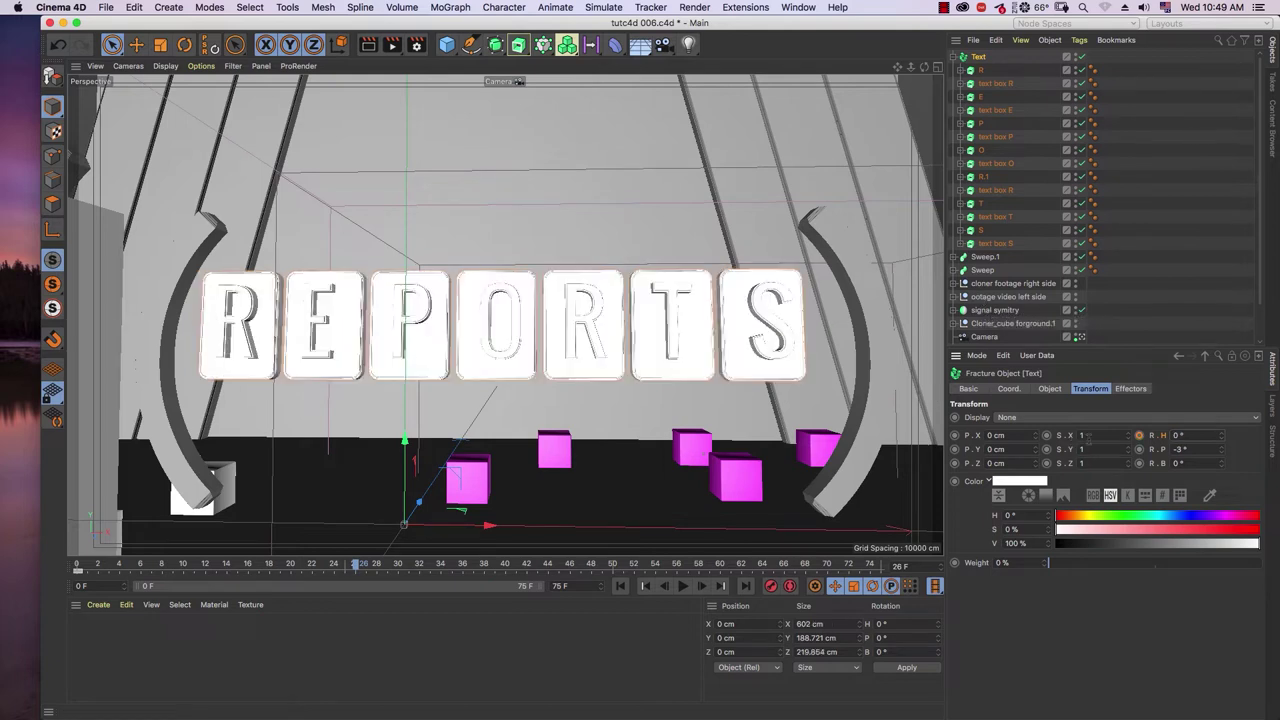
- Play the heading animation from frame 0 to check how the letters rotate
{"action": "left_click_drag", "start_coordinate": [367, 573], "coordinate": [51, 571]}
{"action": "left_click", "coordinate": [684, 587]}
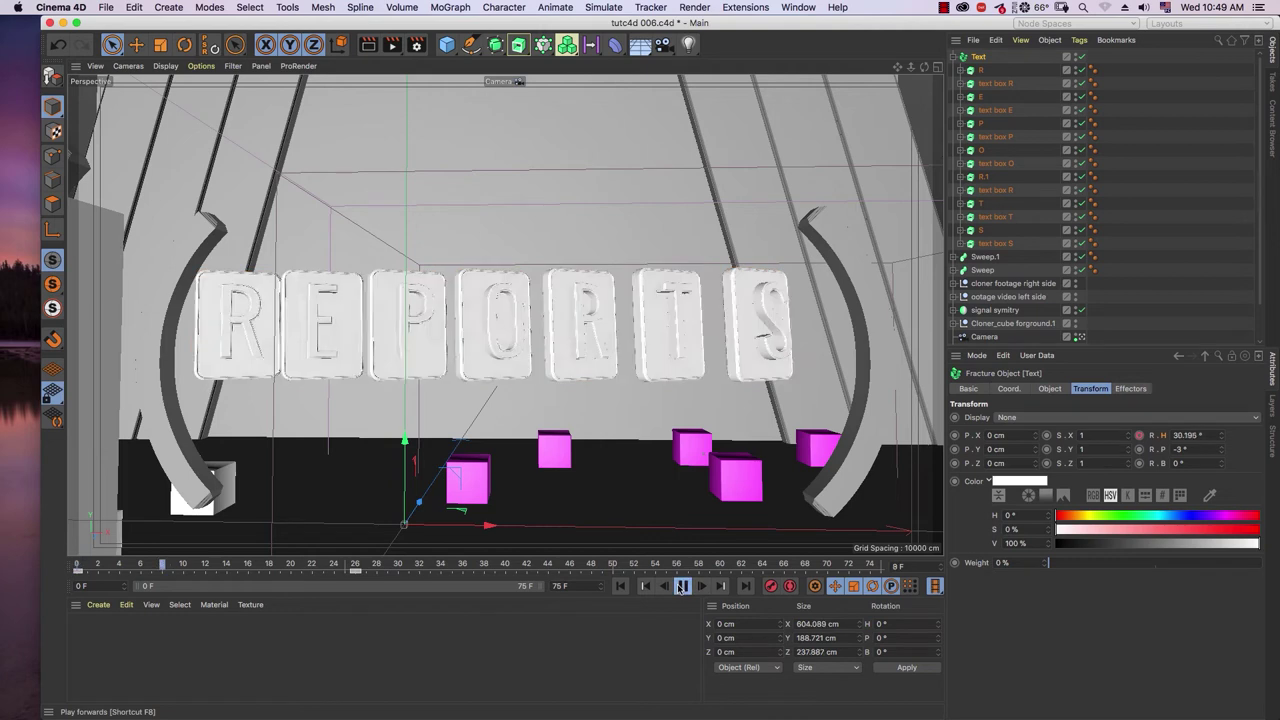
{"action": "left_click", "coordinate": [684, 587]}
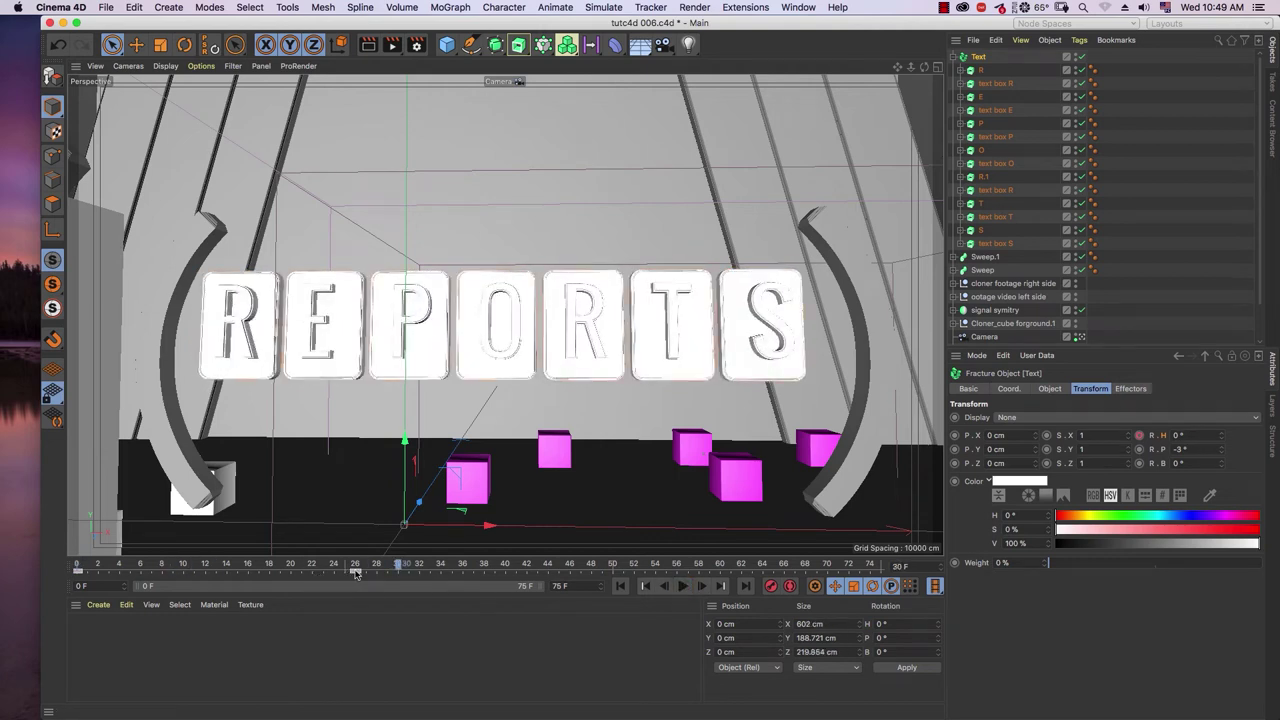
- Delete the heading keyframes at frames 26 and 0 from the timeline
{"action": "left_click", "coordinate": [355, 571]}
{"action": "right_click", "coordinate": [355, 571]}
{"action": "left_click", "coordinate": [349, 617]}
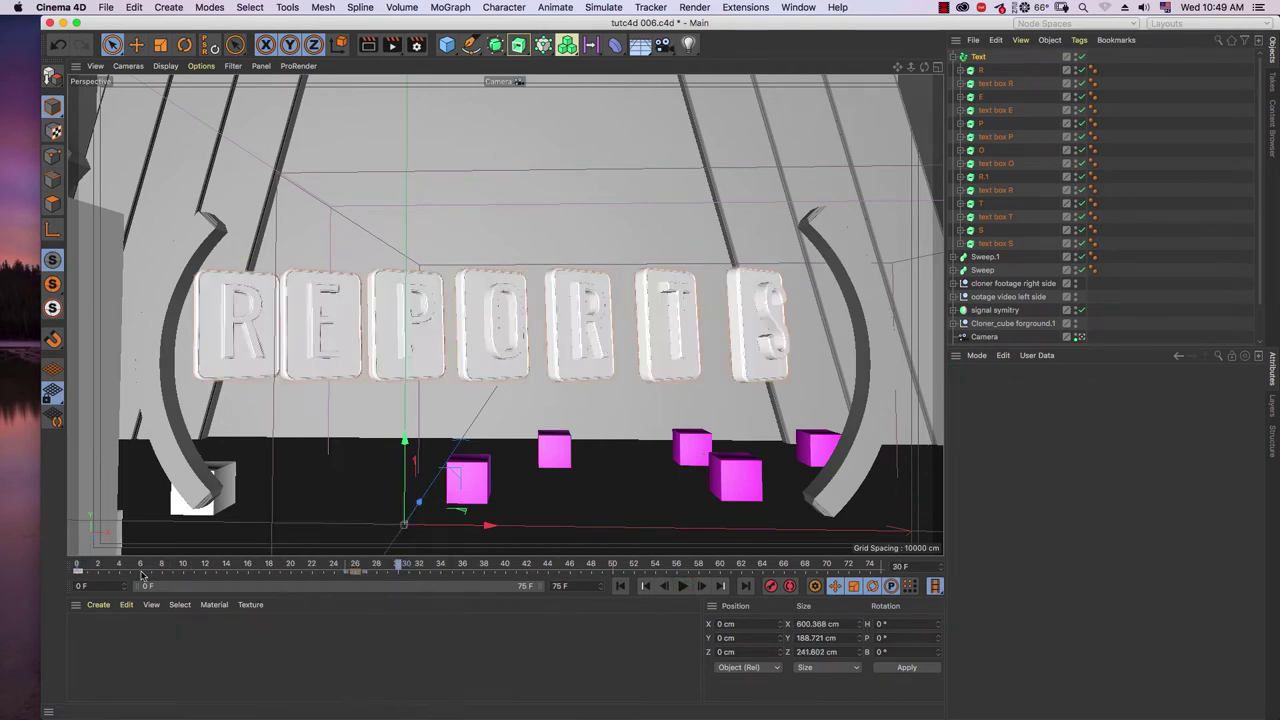
{"action": "left_click", "coordinate": [81, 572]}
{"action": "right_click", "coordinate": [81, 572]}
{"action": "left_click", "coordinate": [81, 574]}
{"action": "right_click", "coordinate": [81, 572]}
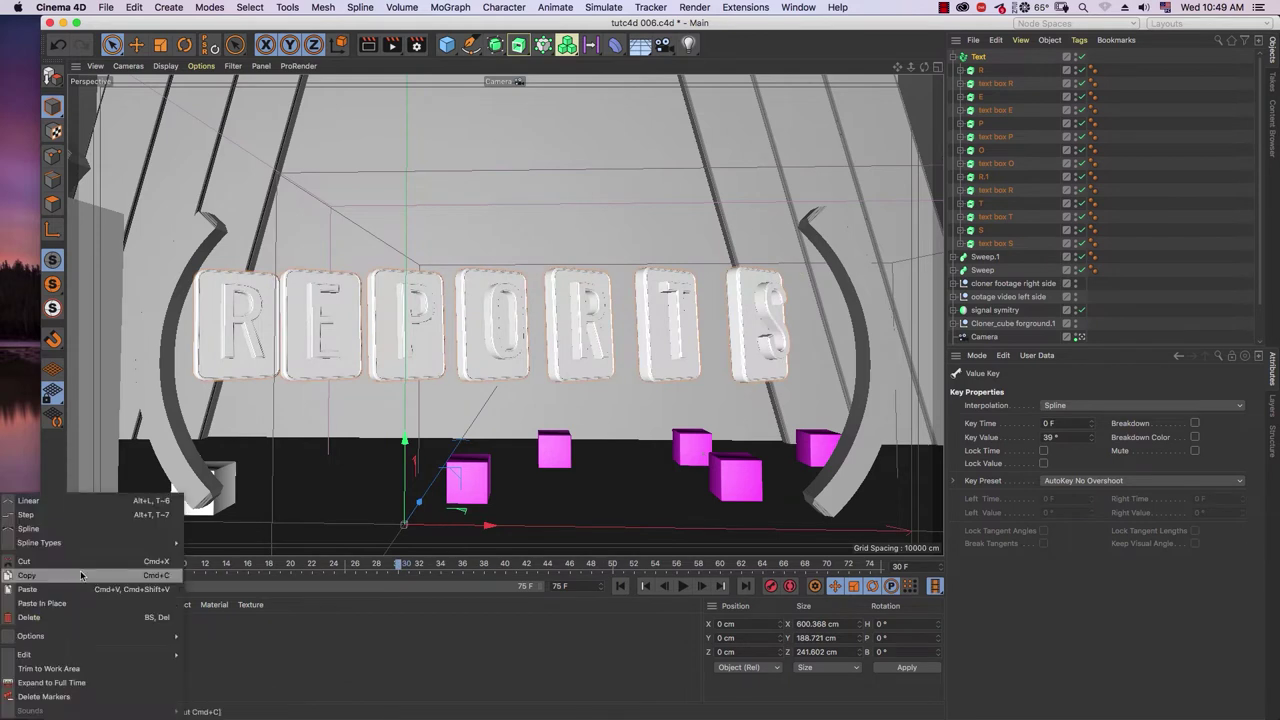
{"action": "left_click", "coordinate": [95, 617]}
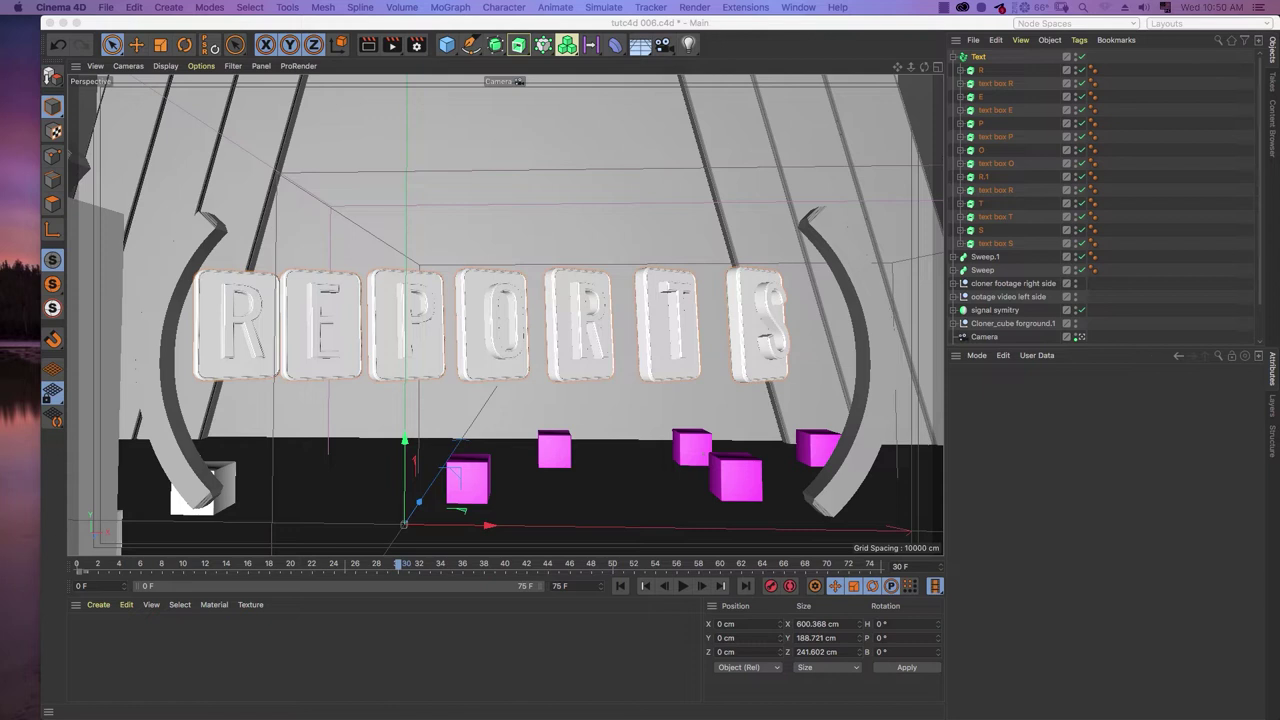
- Extend the project's end time to 125 frames and return the playhead to frame 0
{"action": "left_click", "coordinate": [472, 566]}
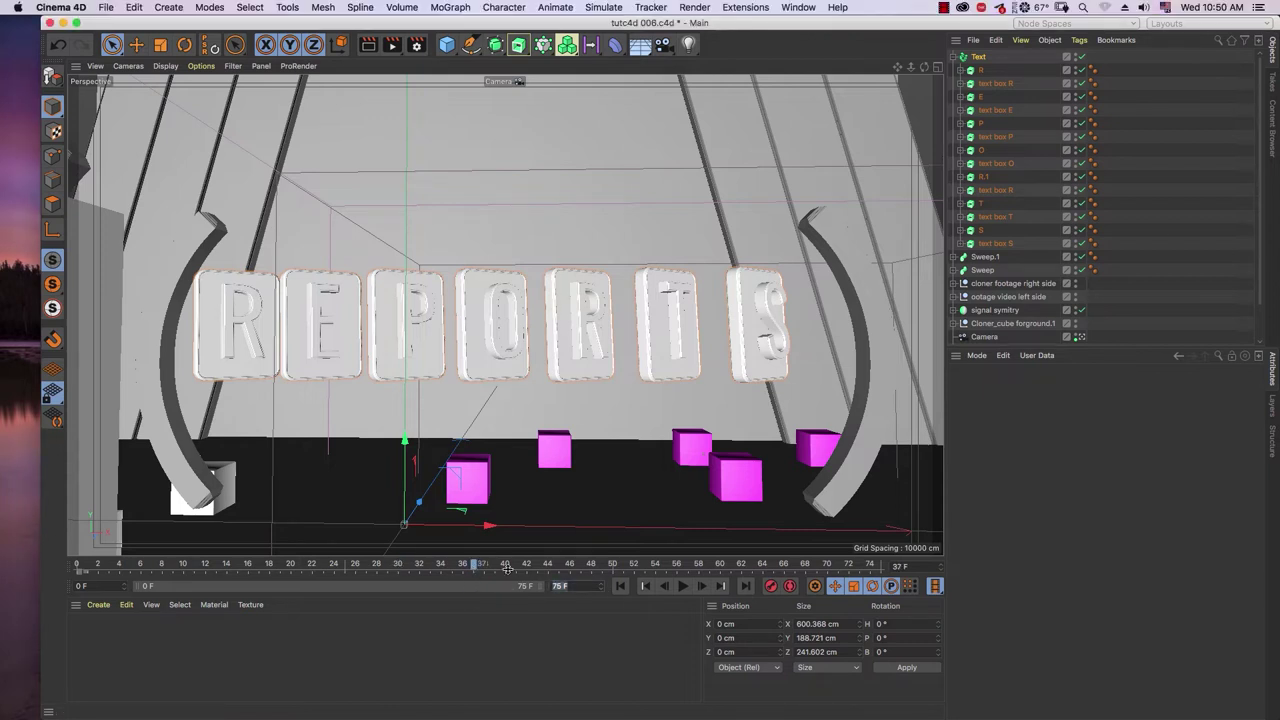
{"action": "type", "text": "5"}
{"action": "key", "text": "Return"}
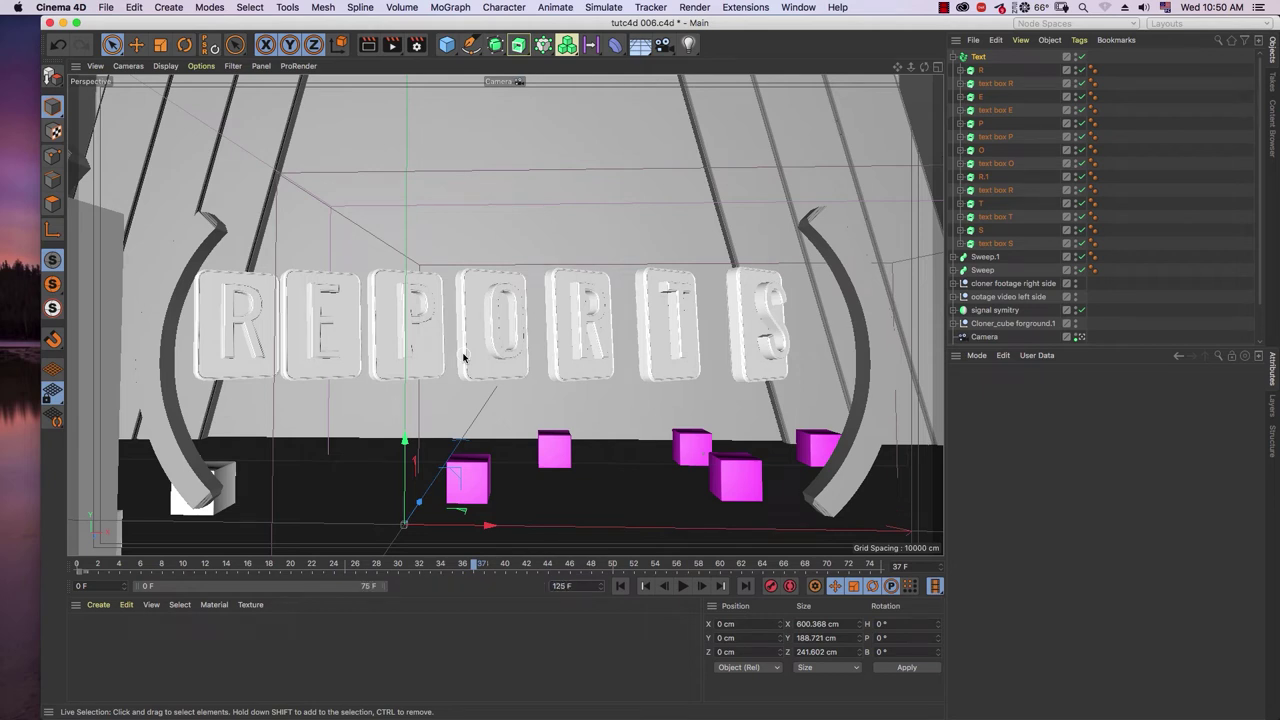
{"action": "left_click_drag", "start_coordinate": [340, 568], "coordinate": [57, 597]}
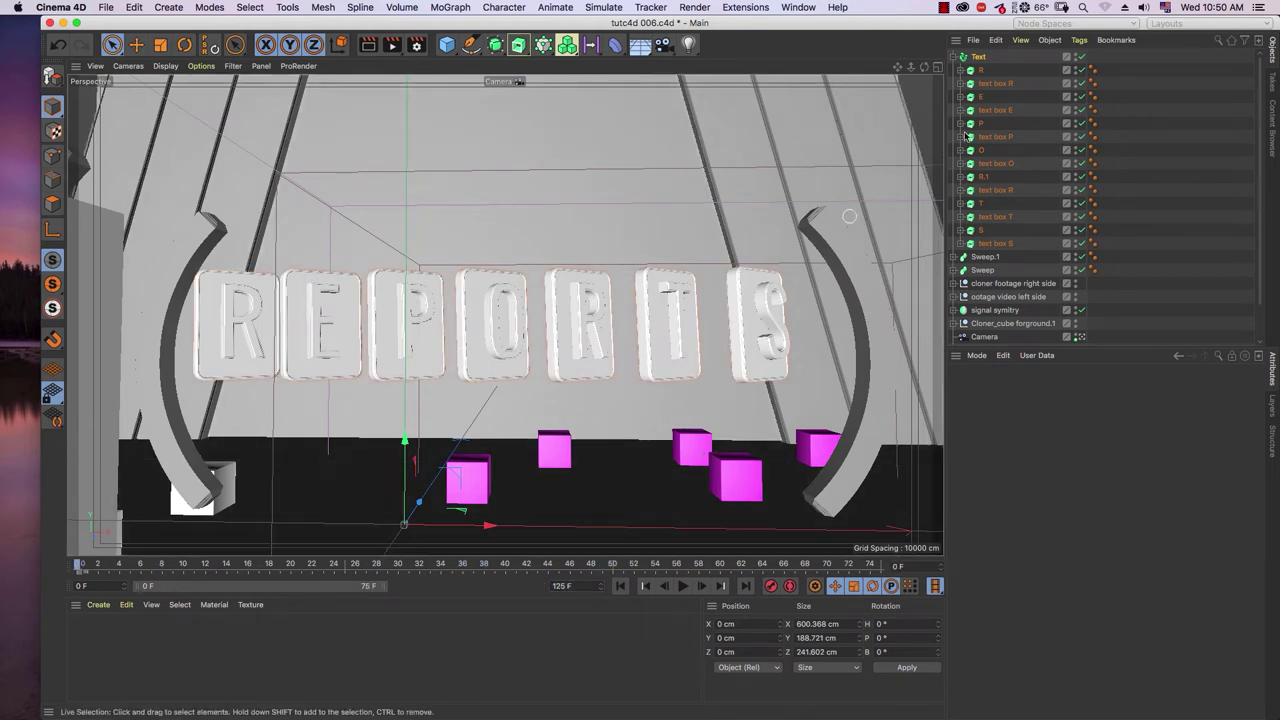
- Reset the Text fracture's transform rotation to 0° for both heading and pitch
{"action": "left_click", "coordinate": [977, 57]}
{"action": "left_click_drag", "start_coordinate": [1203, 435], "coordinate": [1165, 435]}
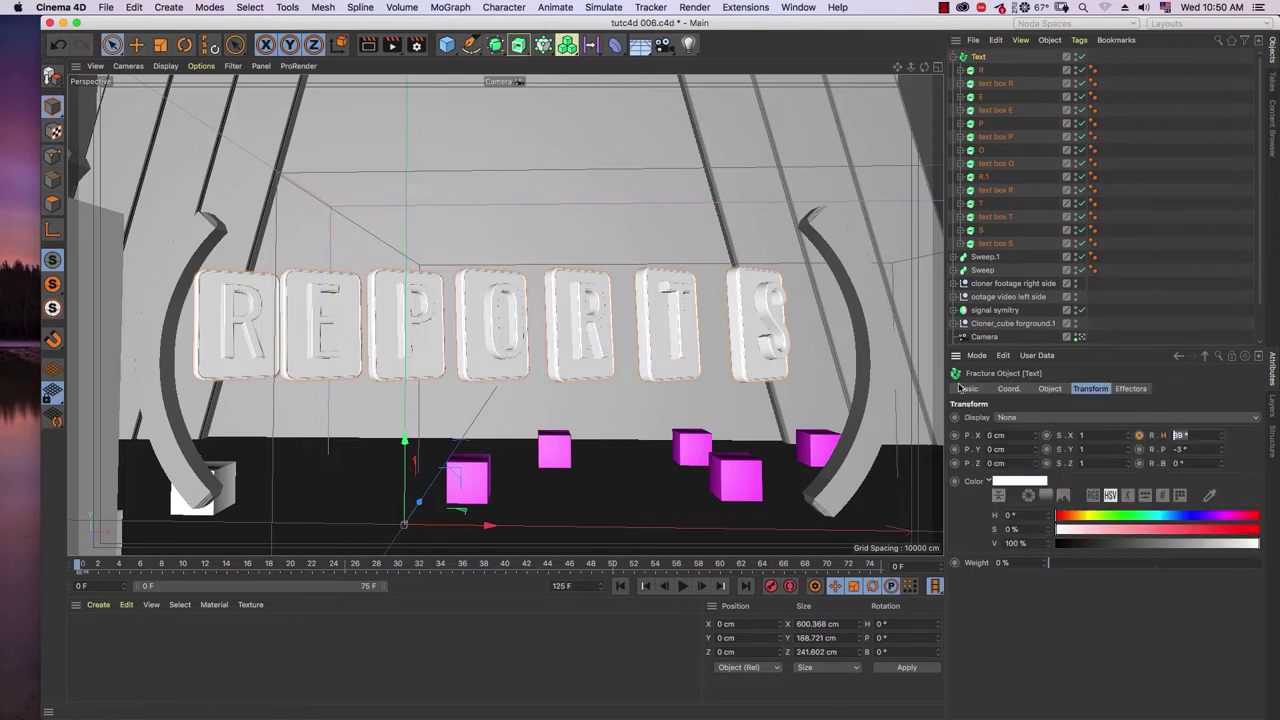
{"action": "type", "text": "0"}
{"action": "key", "text": "Return"}
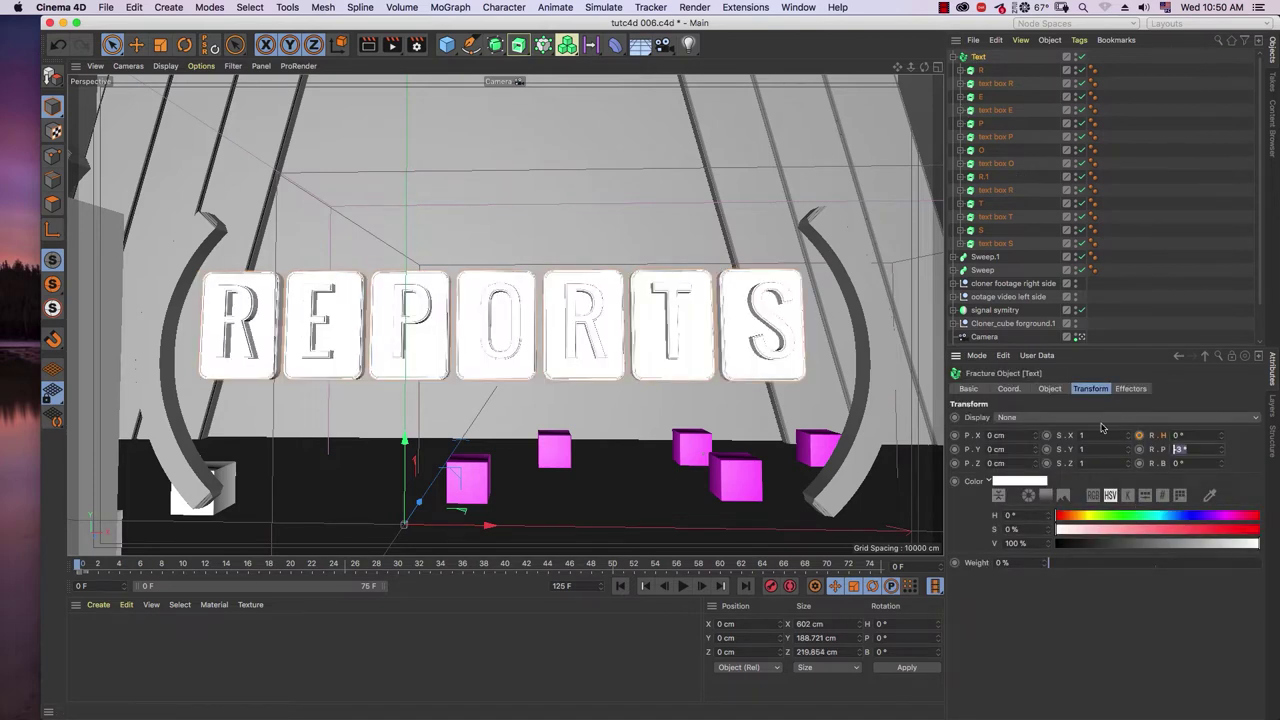
{"action": "key", "text": "Return"}
{"action": "left_click", "coordinate": [1016, 106]}
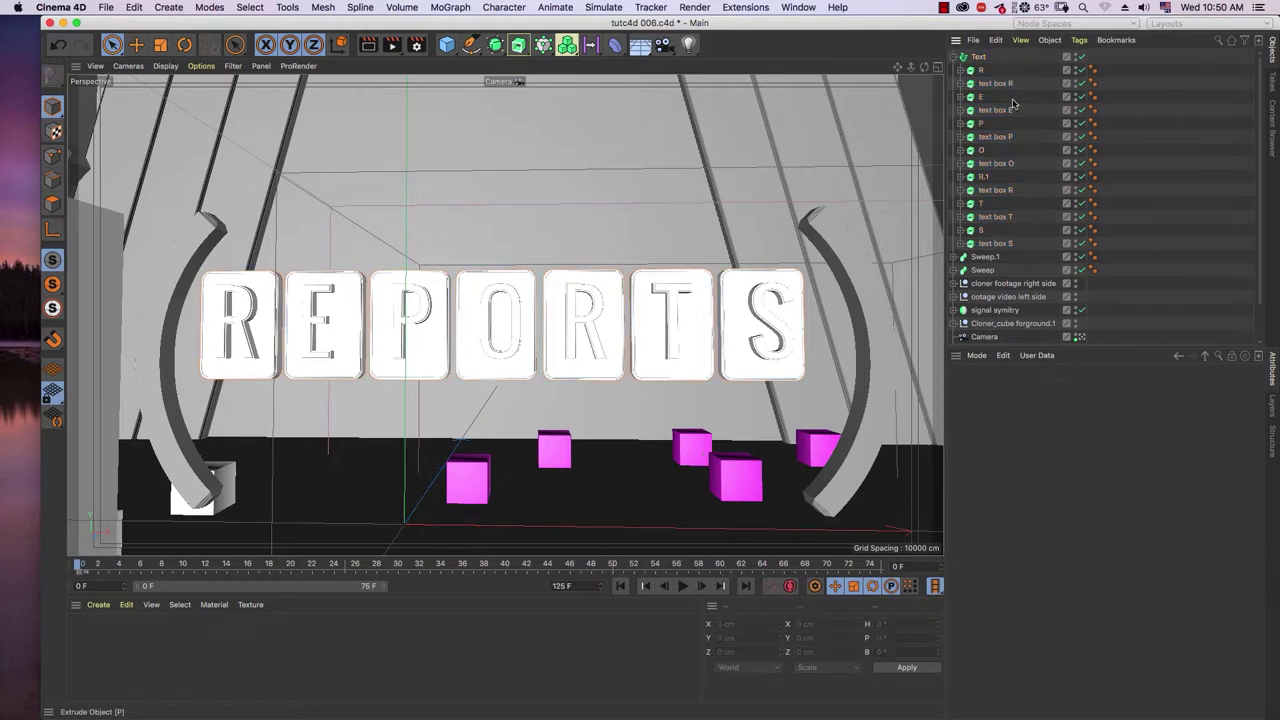
- Collapse the Text fracture, add a MoGraph Plain effector to it, and check the fracture's list of effectors
{"action": "left_click", "coordinate": [958, 58]}
{"action": "left_click", "coordinate": [979, 57]}
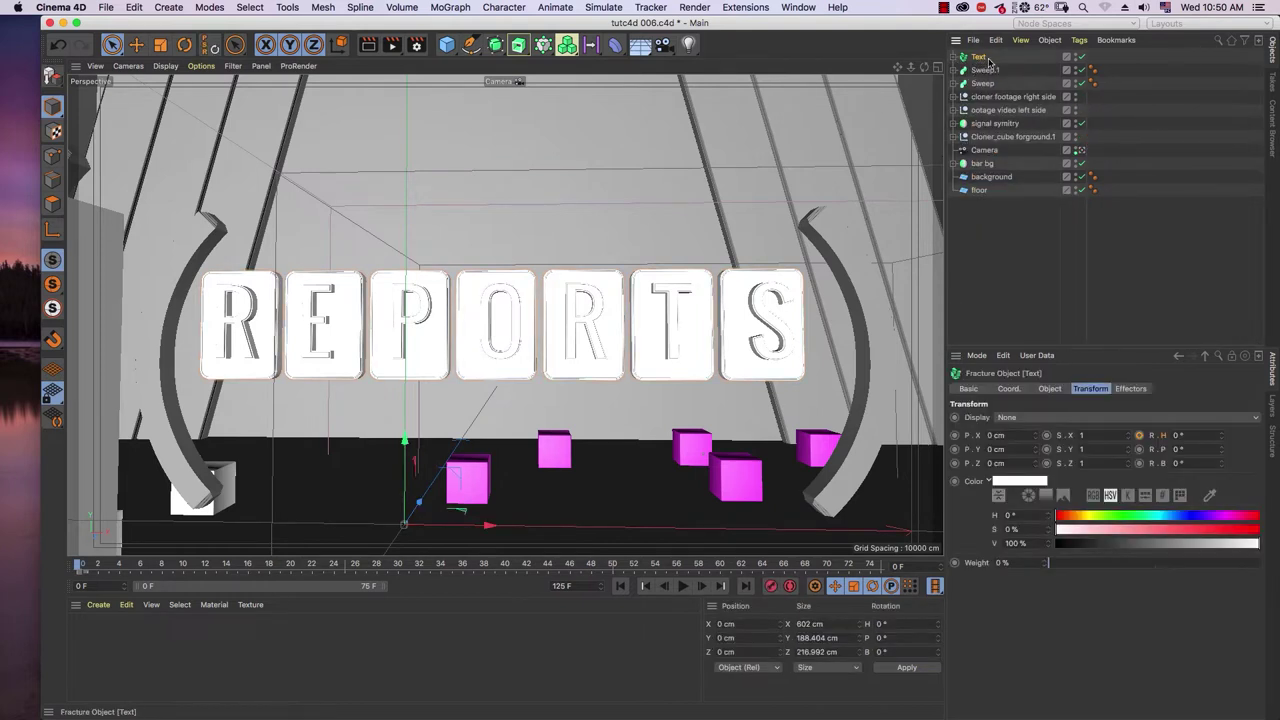
{"action": "left_click", "coordinate": [455, 7]}
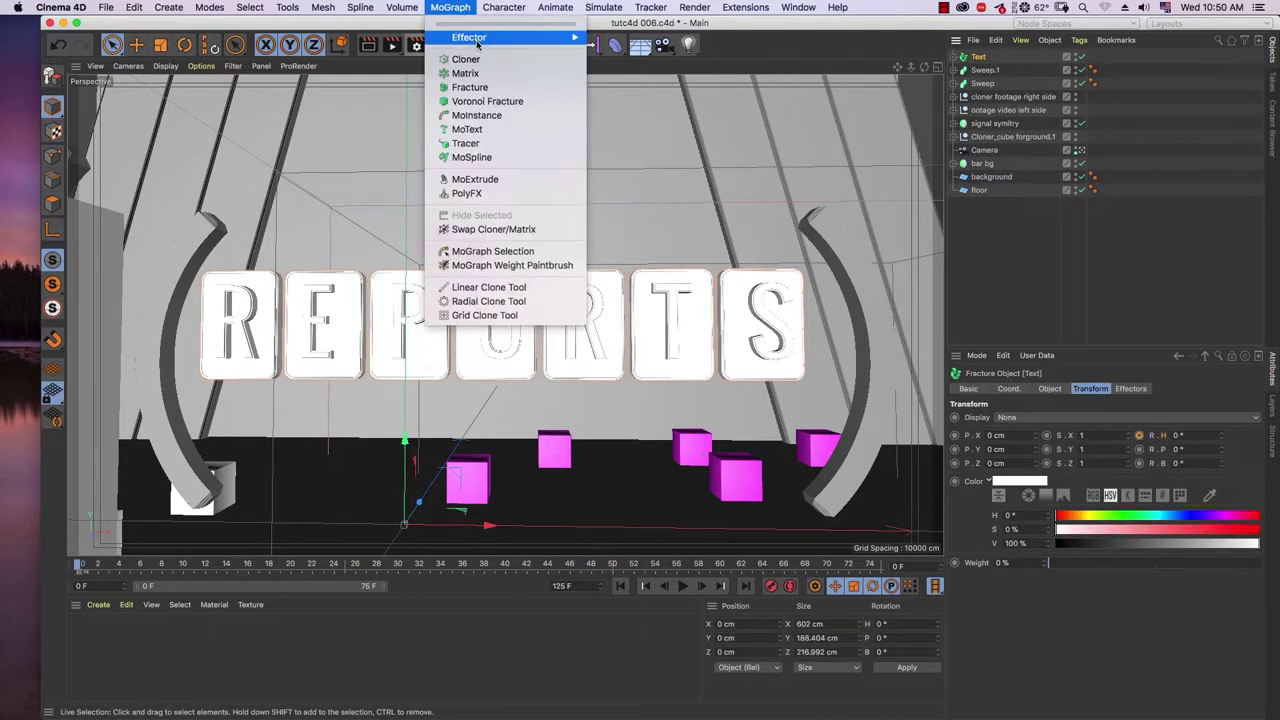
{"action": "mouse_move", "coordinate": [472, 40]}
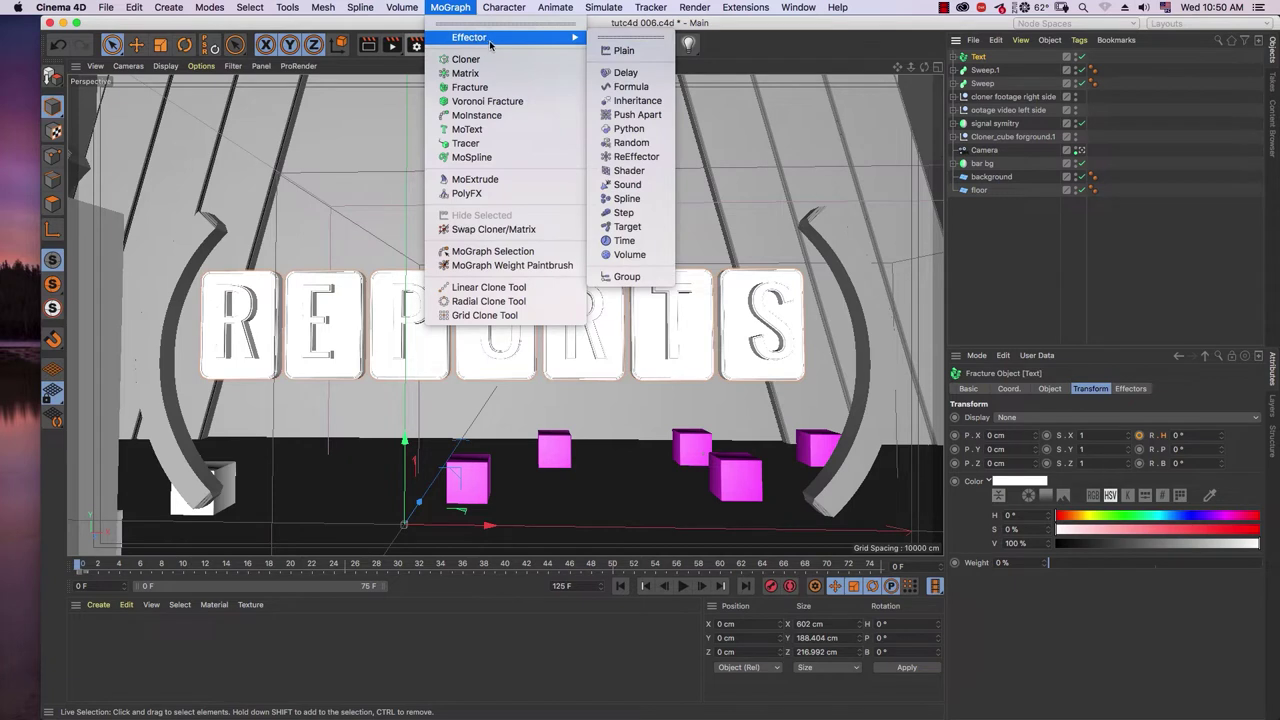
{"action": "left_click", "coordinate": [645, 51]}
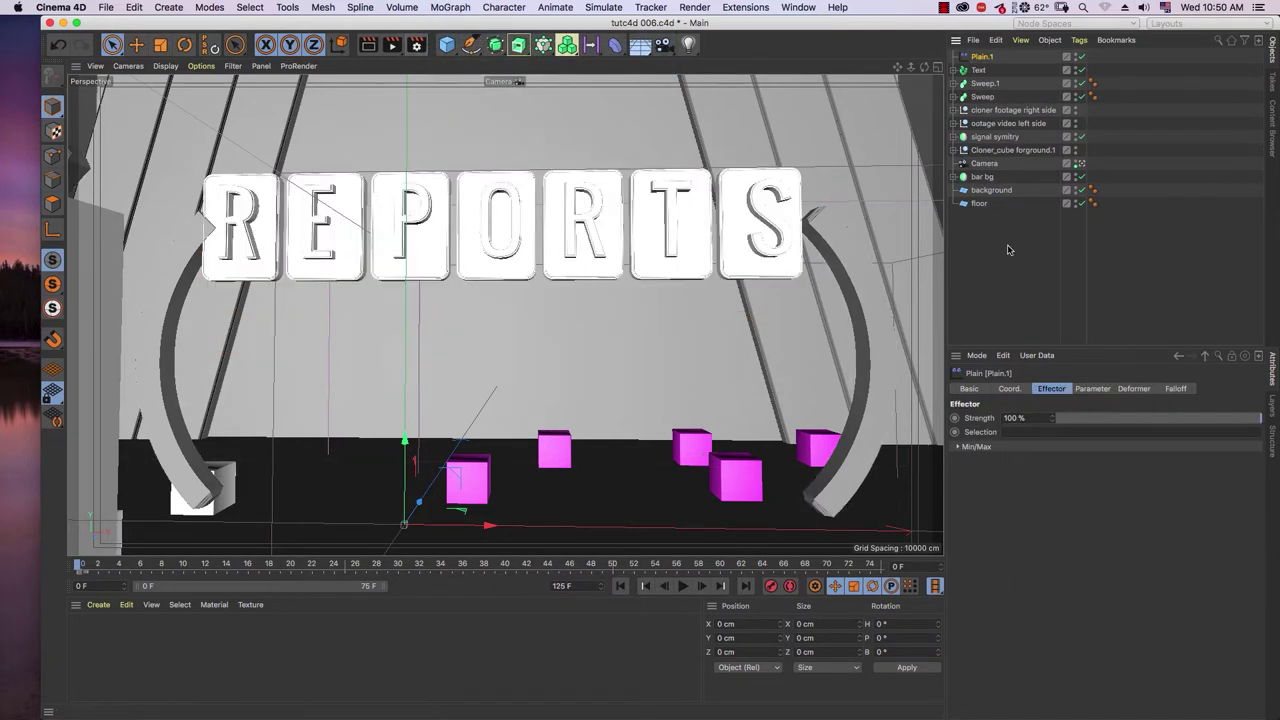
{"action": "left_click", "coordinate": [979, 71]}
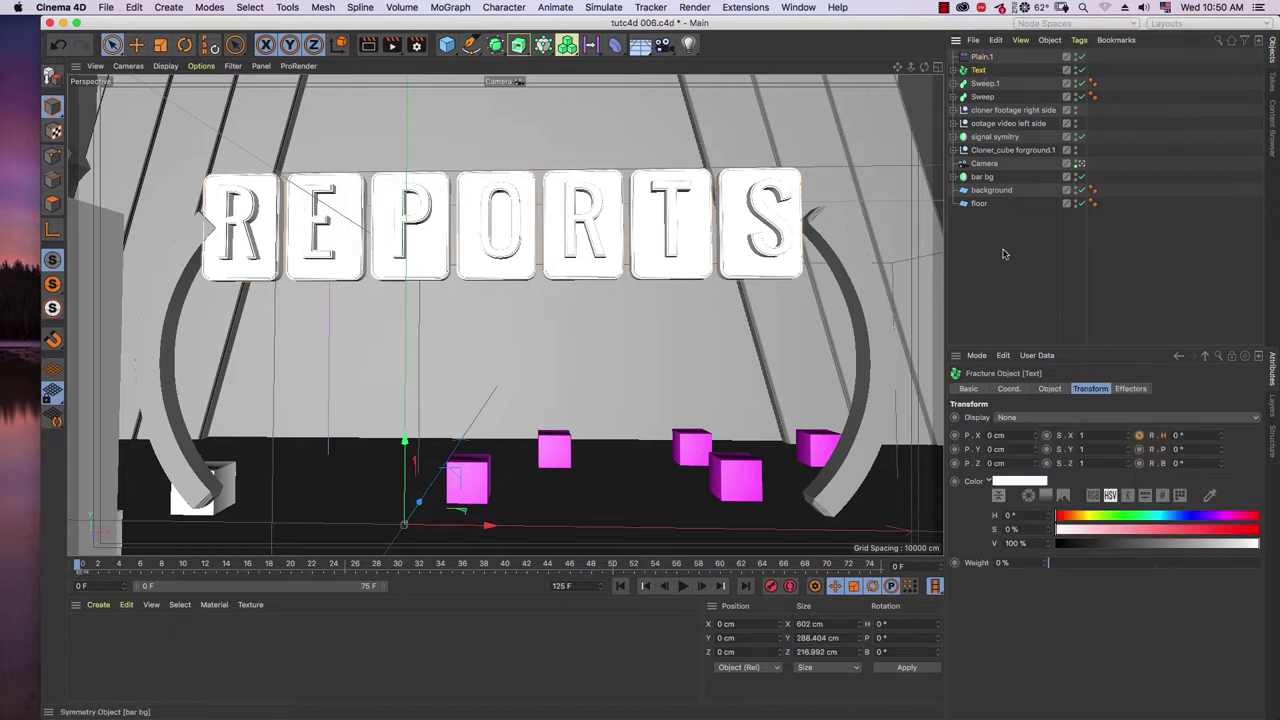
{"action": "left_click", "coordinate": [1131, 389]}
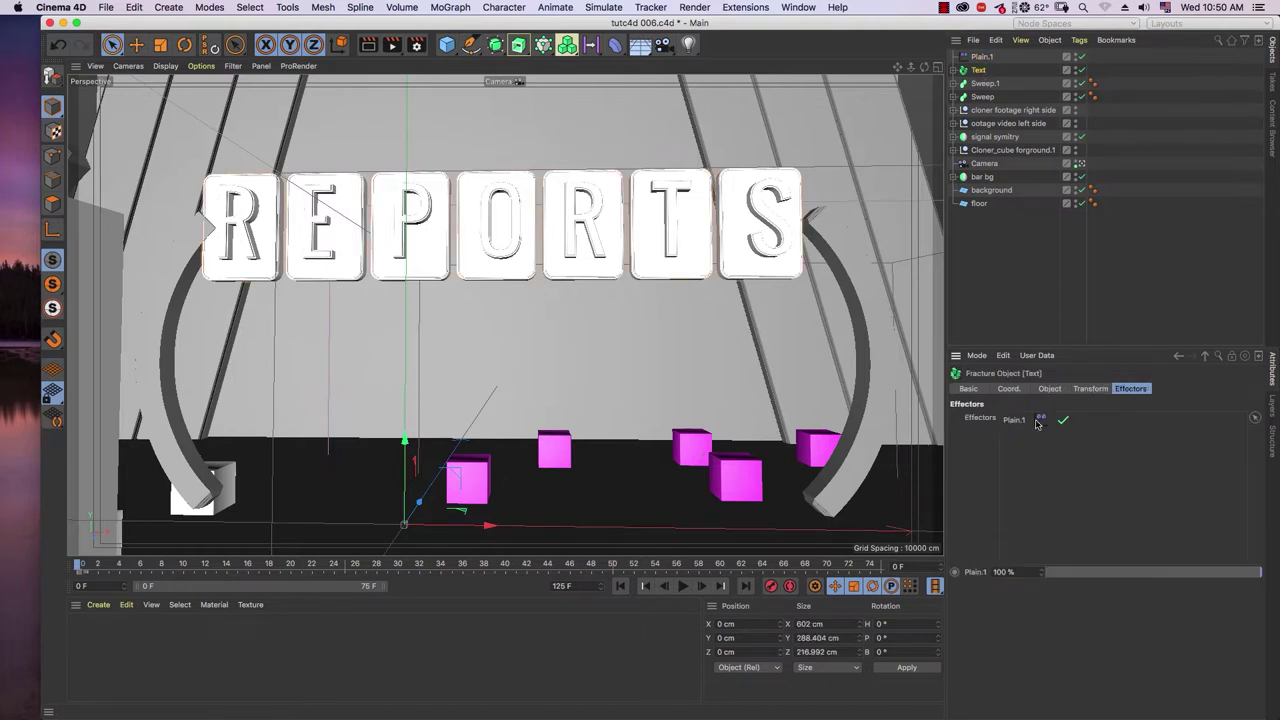
- Set the Plain effector's Y position offset to 0 cm, disable Position, and enable Rotation with a 90° heading
{"action": "left_click", "coordinate": [982, 57]}
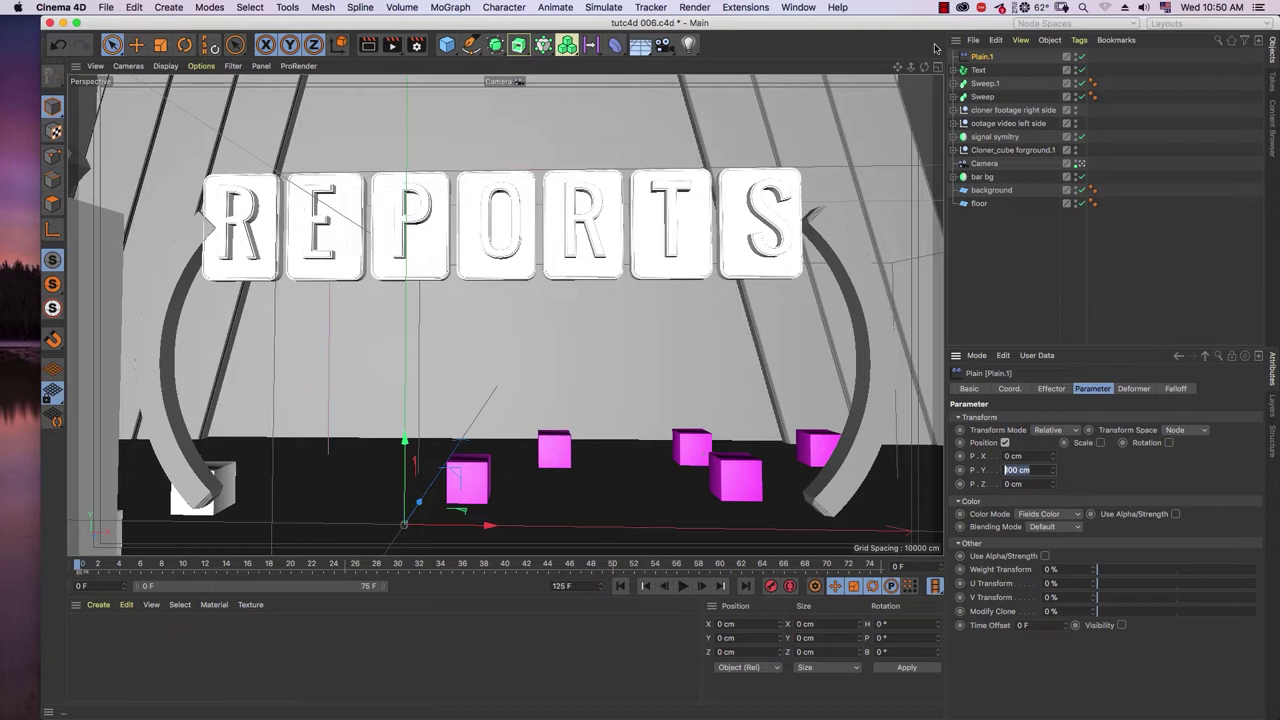
{"action": "type", "text": "0"}
{"action": "key", "text": "Return"}
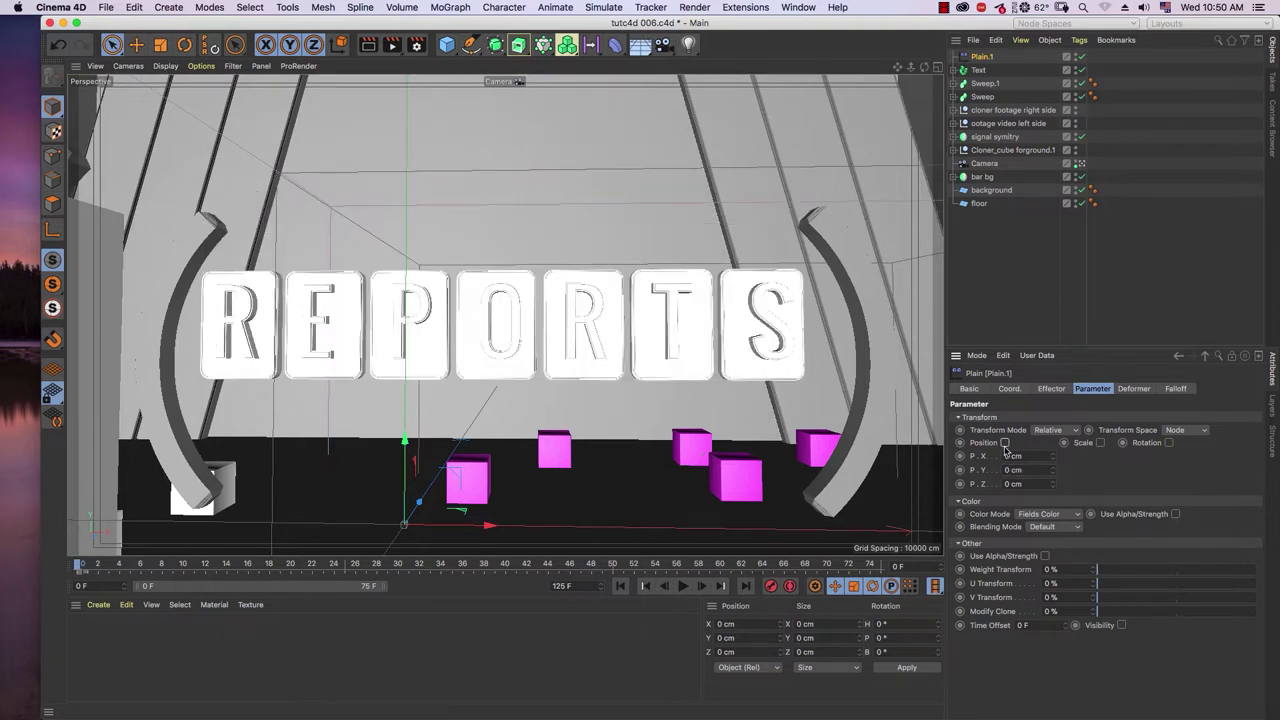
{"action": "left_click", "coordinate": [1005, 443]}
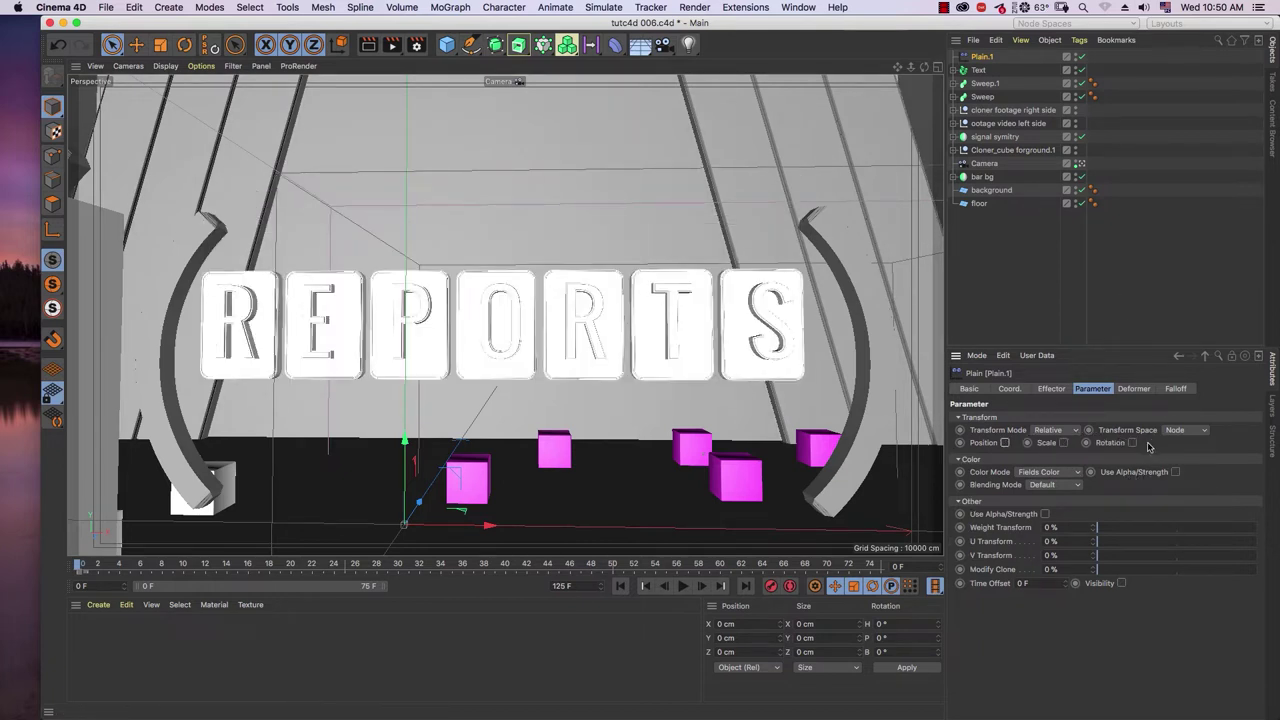
{"action": "left_click", "coordinate": [1133, 443]}
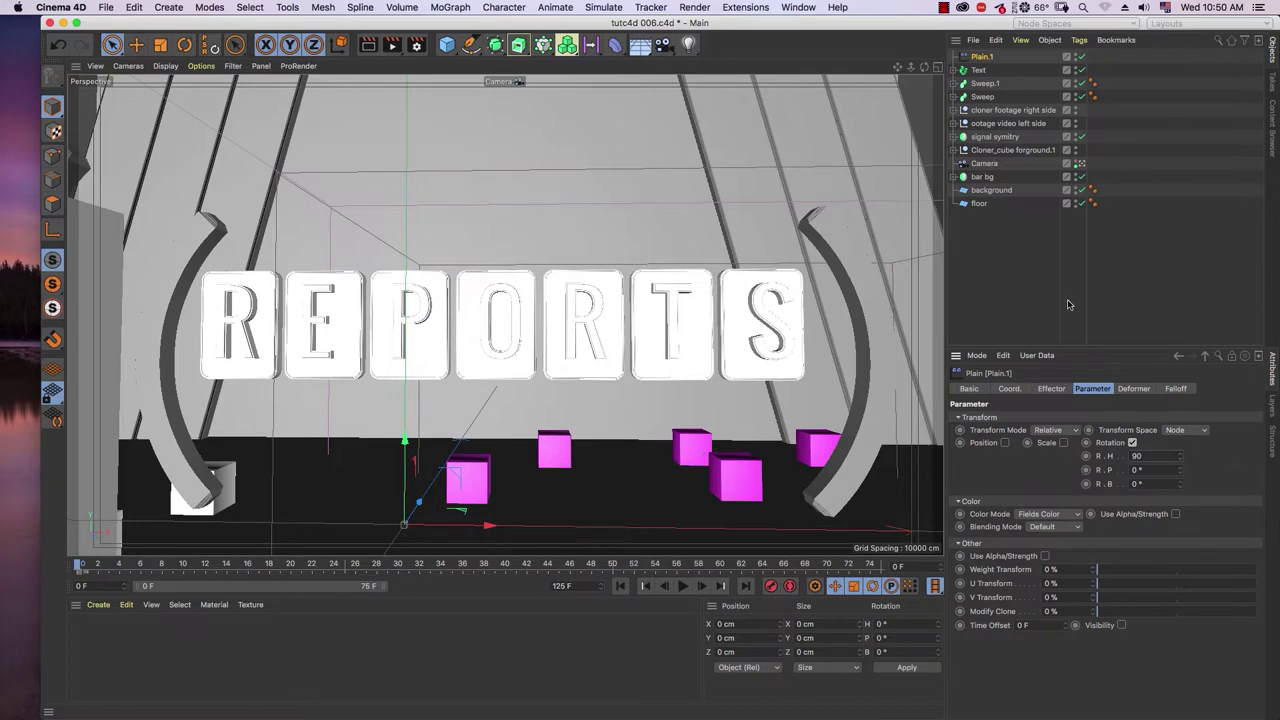
{"action": "key", "text": "Return"}
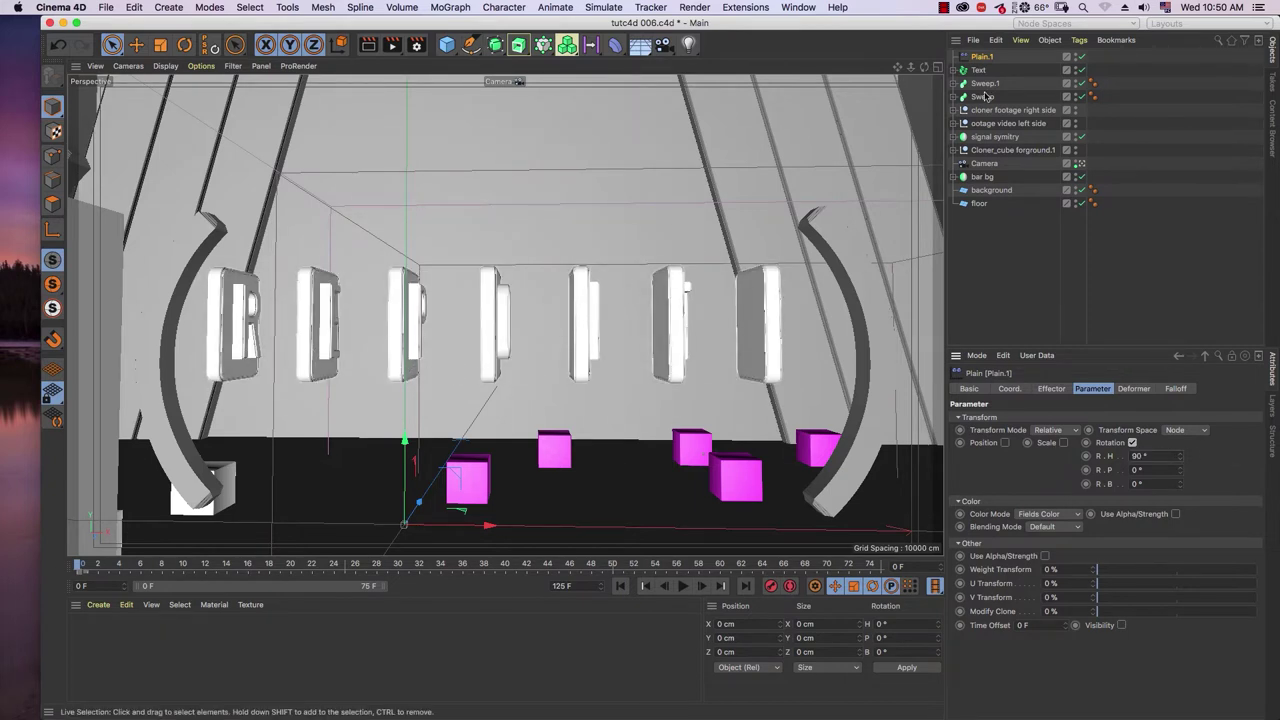
- Add a Linear Field to the Plain effector's falloff
{"action": "left_click", "coordinate": [1176, 389]}
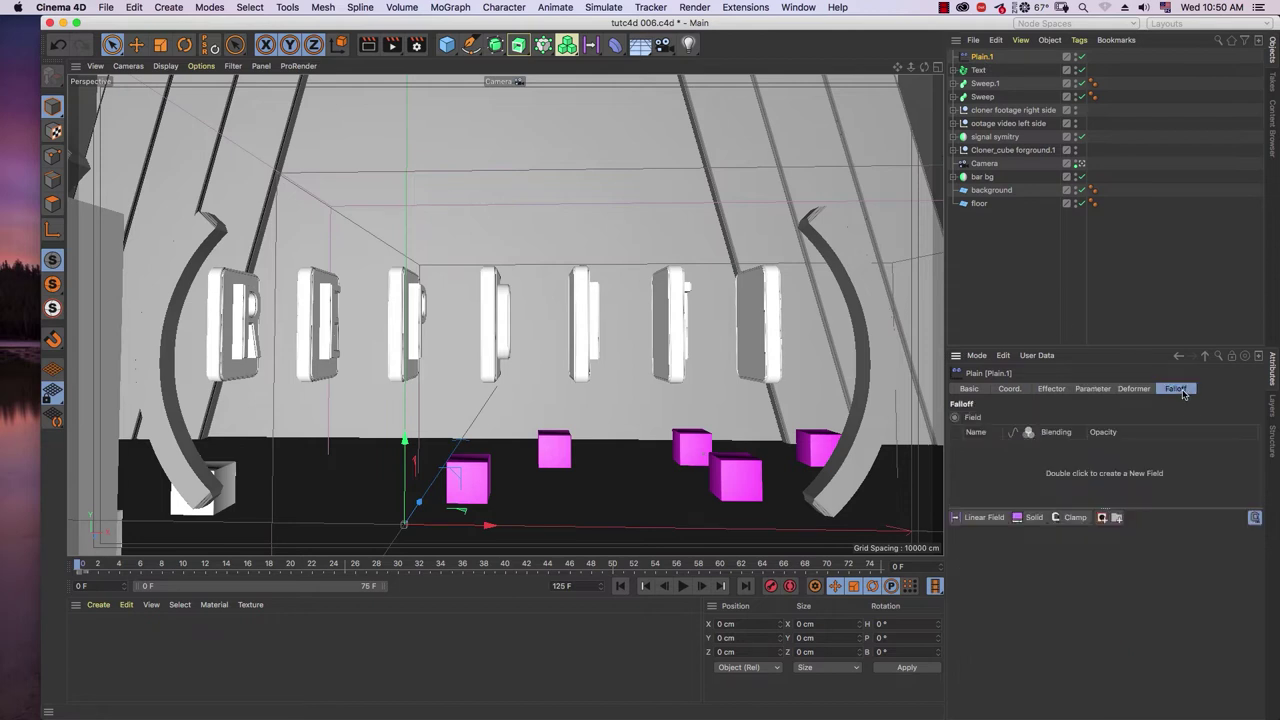
{"action": "left_click", "coordinate": [1007, 523]}
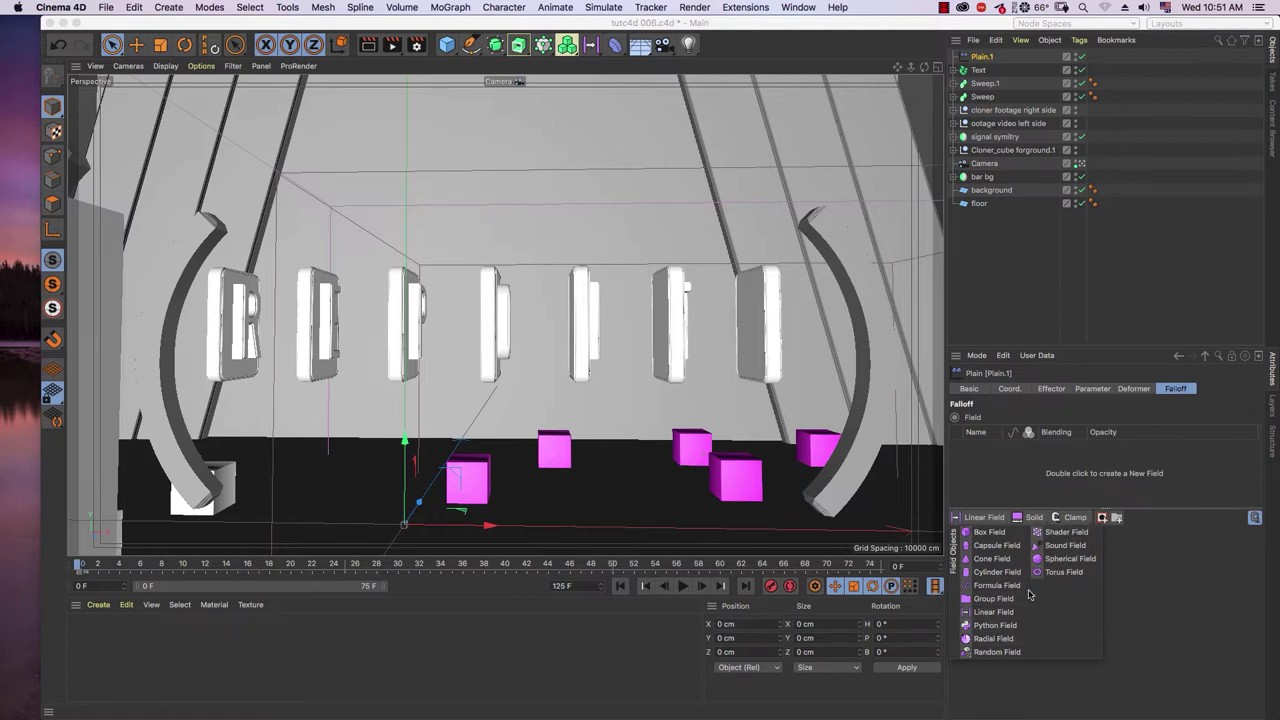
{"action": "left_click", "coordinate": [995, 613]}
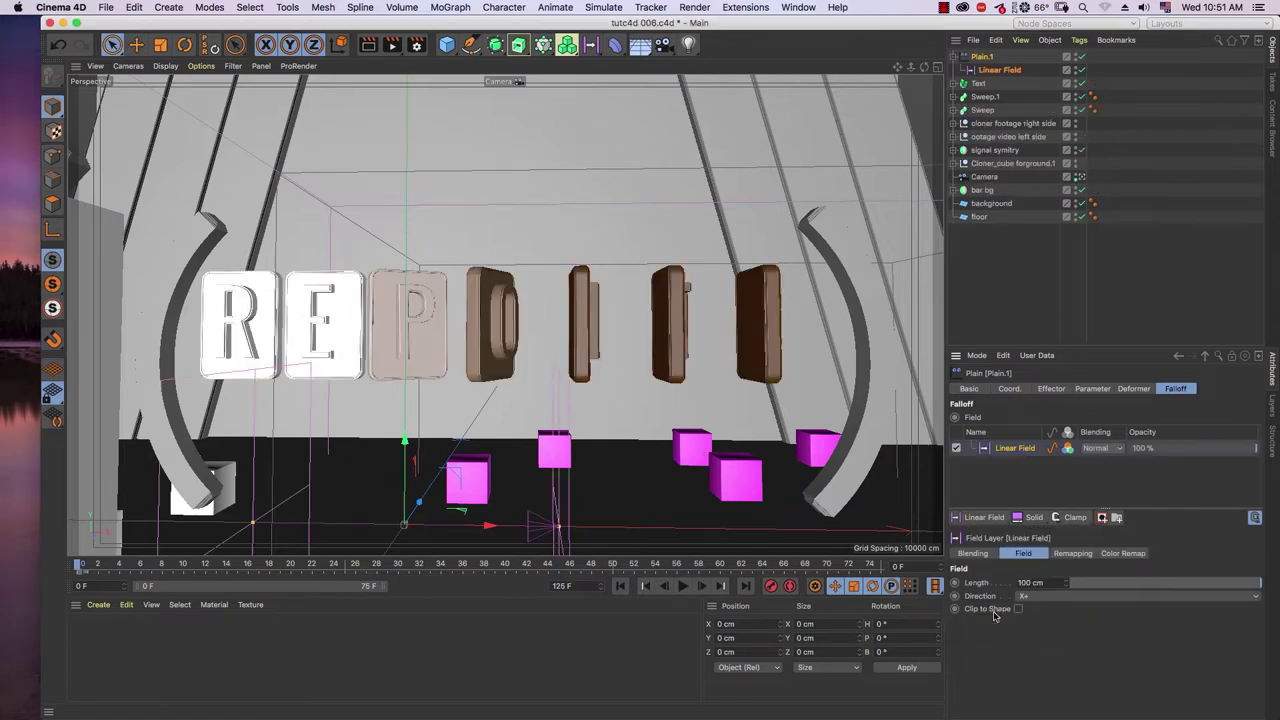
- Leave the scene camera's view and place the Linear Field at the REPORTS letters, at about Y 165 cm and Z 172 cm
{"action": "left_click", "coordinate": [1078, 177]}
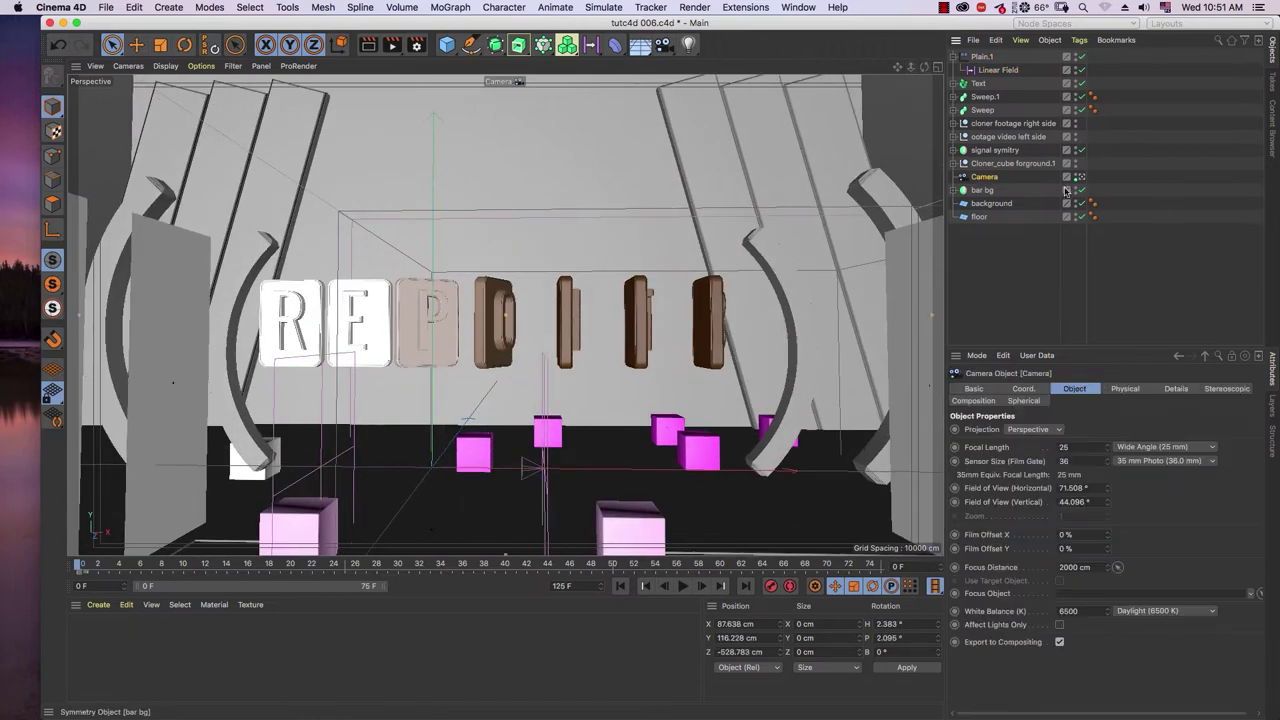
{"action": "left_click_drag", "start_coordinate": [862, 226], "coordinate": [881, 273], "text": "alt"}
{"action": "left_click", "coordinate": [982, 57]}
{"action": "left_click_drag", "start_coordinate": [489, 305], "coordinate": [489, 142]}
{"action": "scroll", "coordinate": [614, 264], "scroll_direction": "up", "scroll_amount": 1}
{"action": "left_click_drag", "start_coordinate": [614, 264], "coordinate": [453, 219], "text": "alt"}
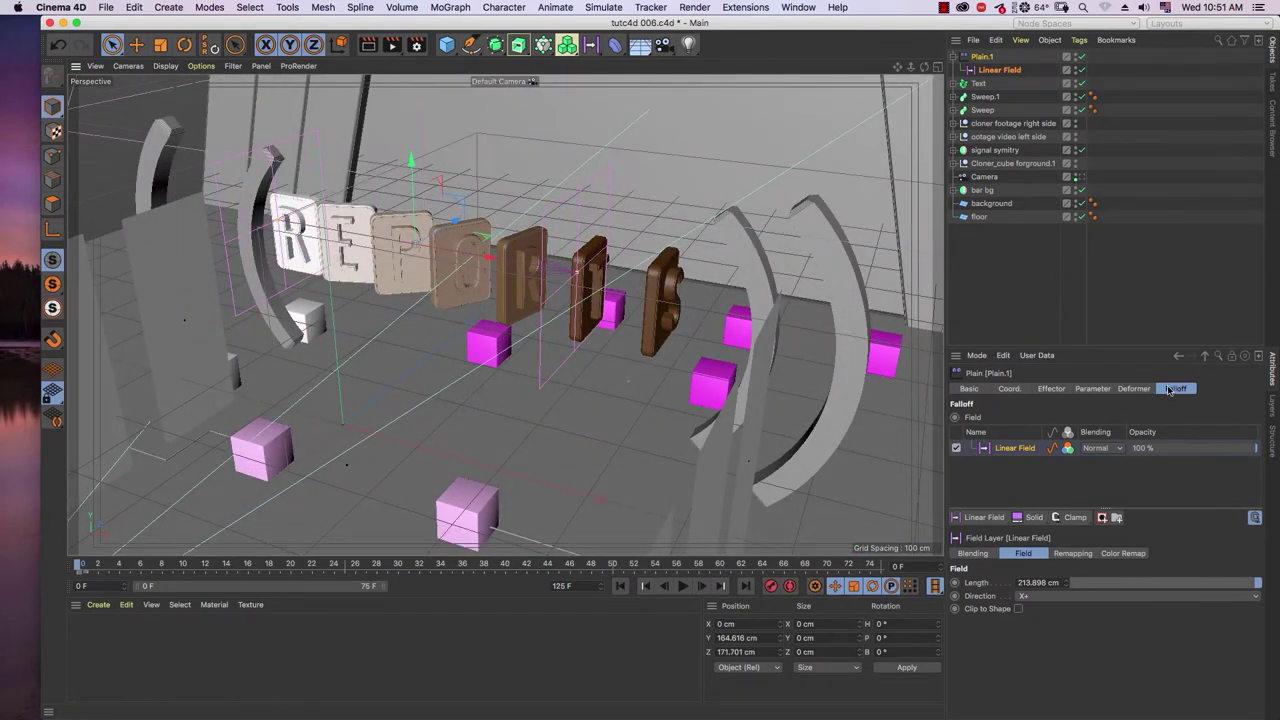
- Try the Linear Field at a length of 244 cm and slide it along X to about 102 cm
{"action": "left_click", "coordinate": [1000, 70]}
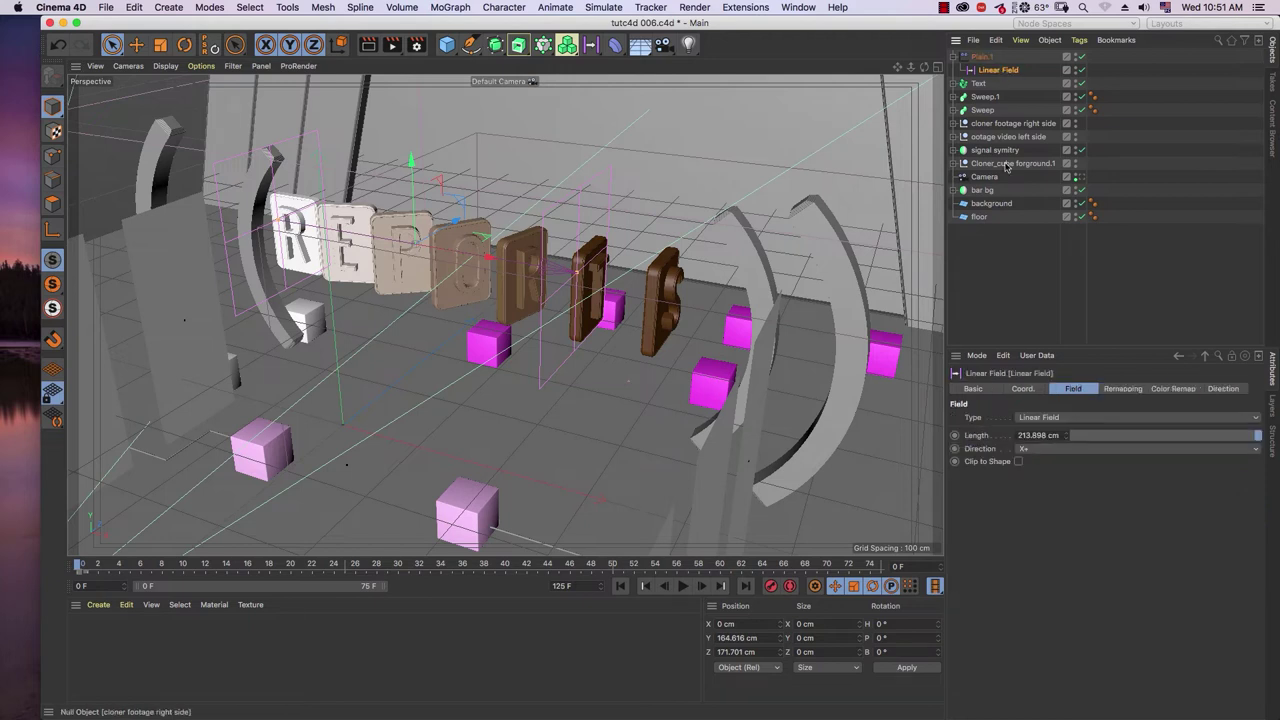
{"action": "left_click_drag", "start_coordinate": [1097, 435], "coordinate": [1260, 437]}
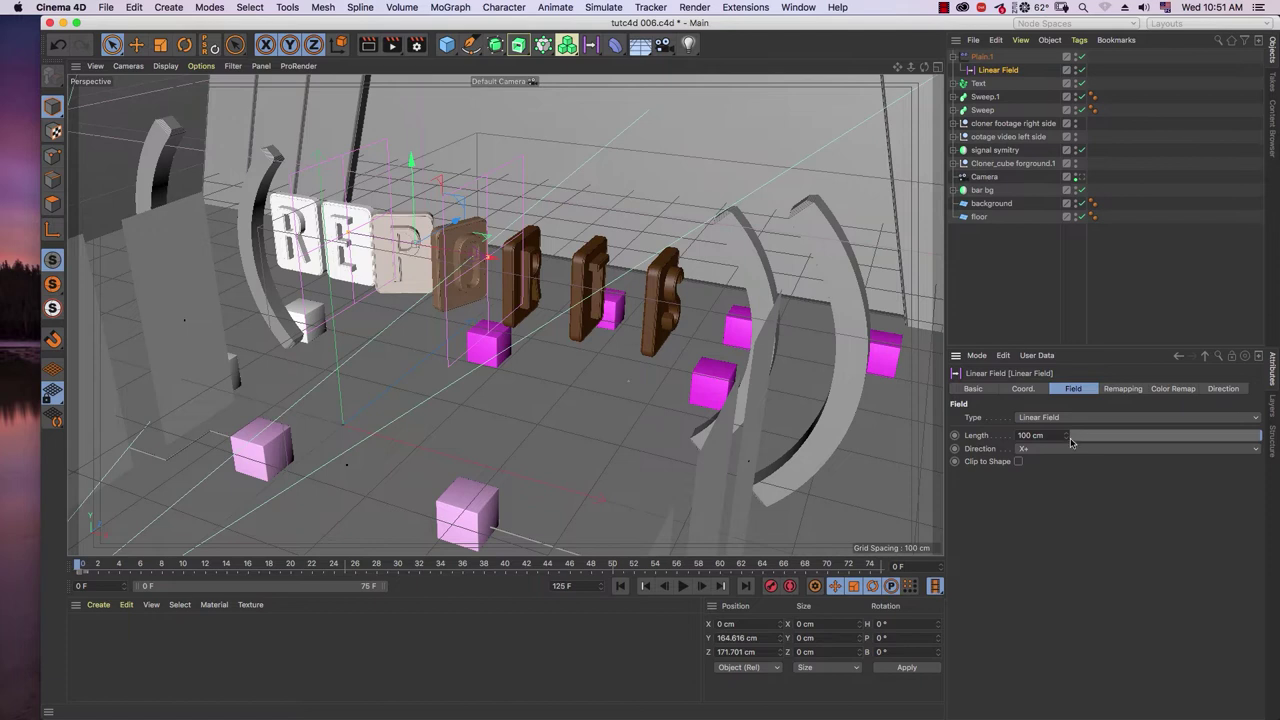
{"action": "left_click_drag", "start_coordinate": [1067, 437], "coordinate": [1172, 437]}
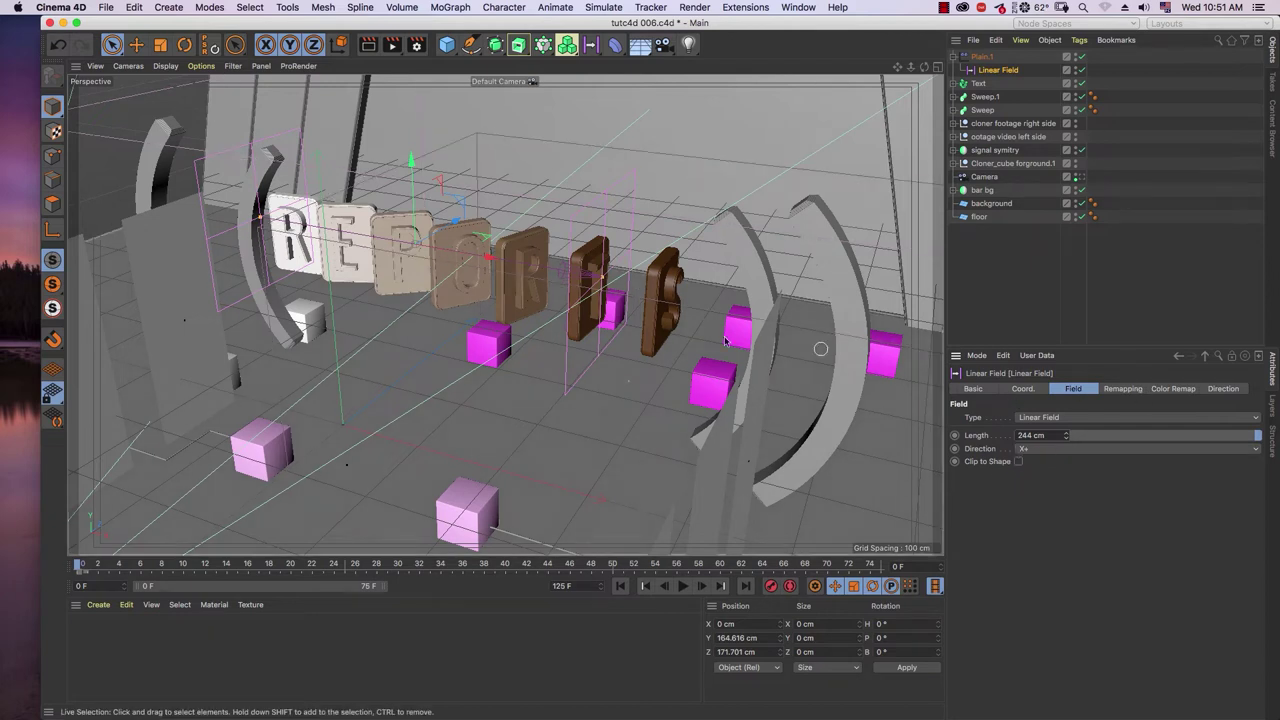
{"action": "left_click_drag", "start_coordinate": [448, 258], "coordinate": [528, 325]}
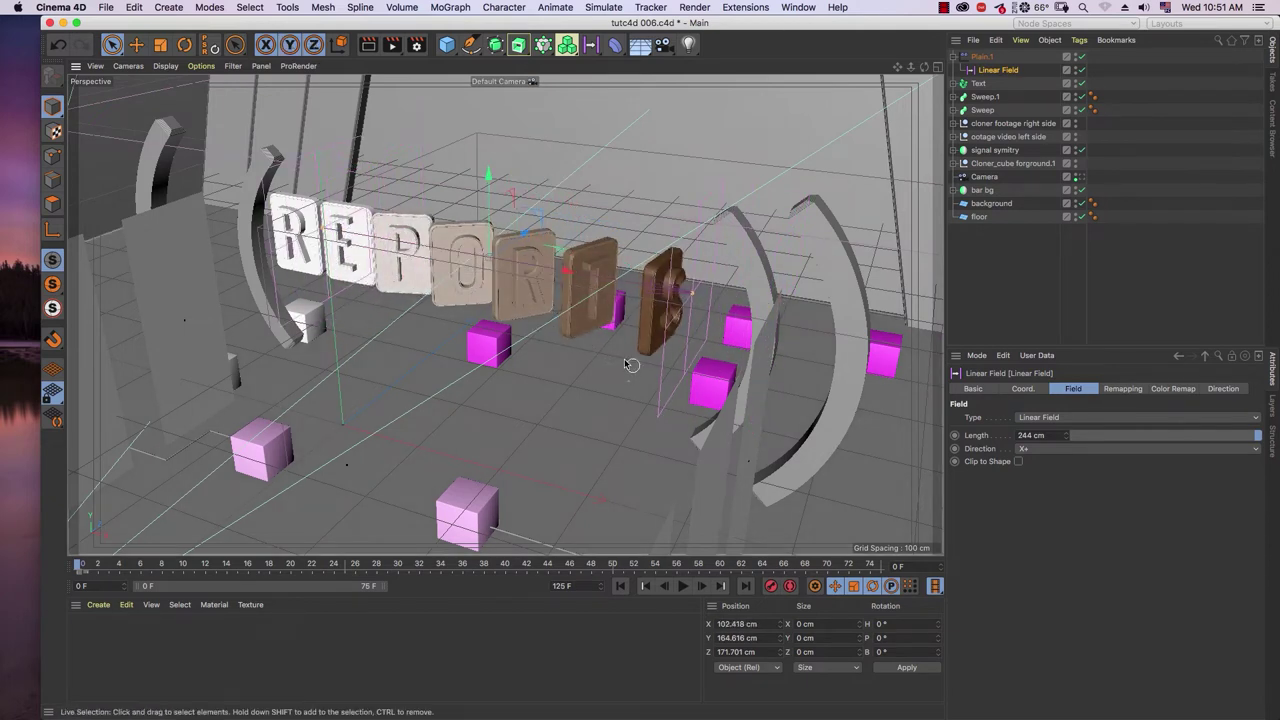
- Shorten the Linear Field's length to 150 cm
{"action": "left_click_drag", "start_coordinate": [630, 364], "coordinate": [586, 363], "text": "alt"}
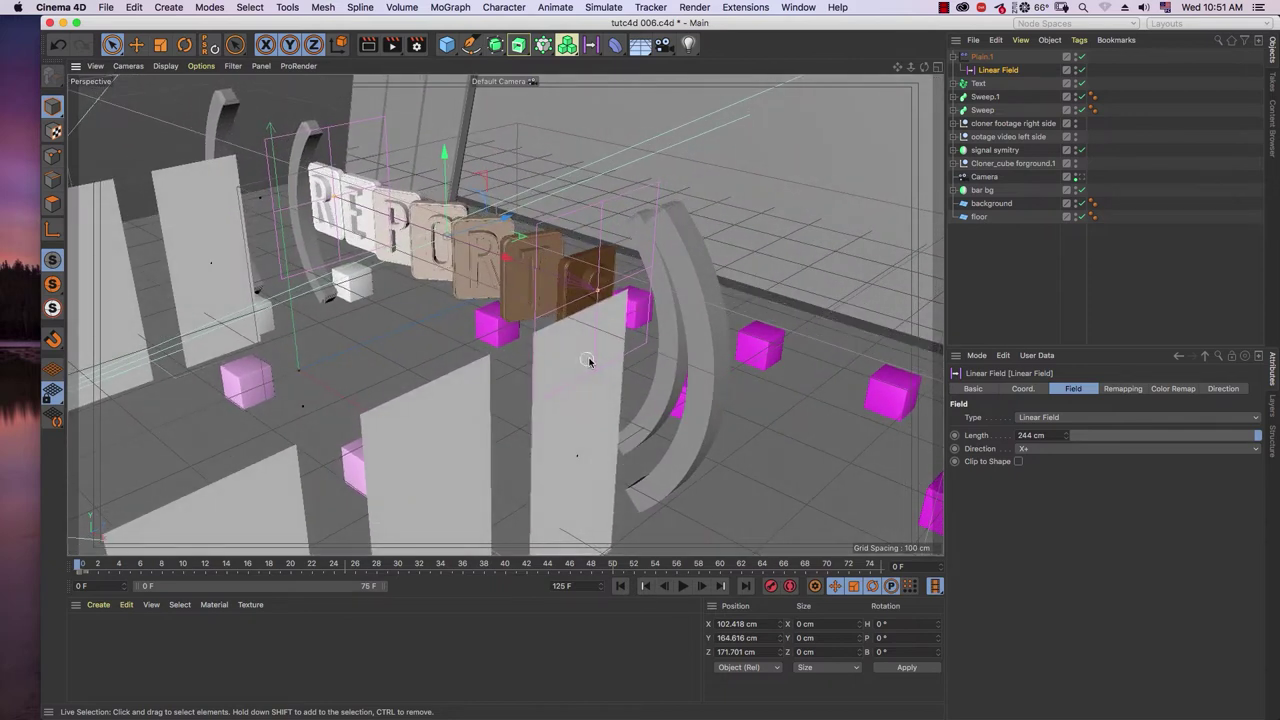
{"action": "left_click_drag", "start_coordinate": [1066, 435], "coordinate": [1030, 437]}
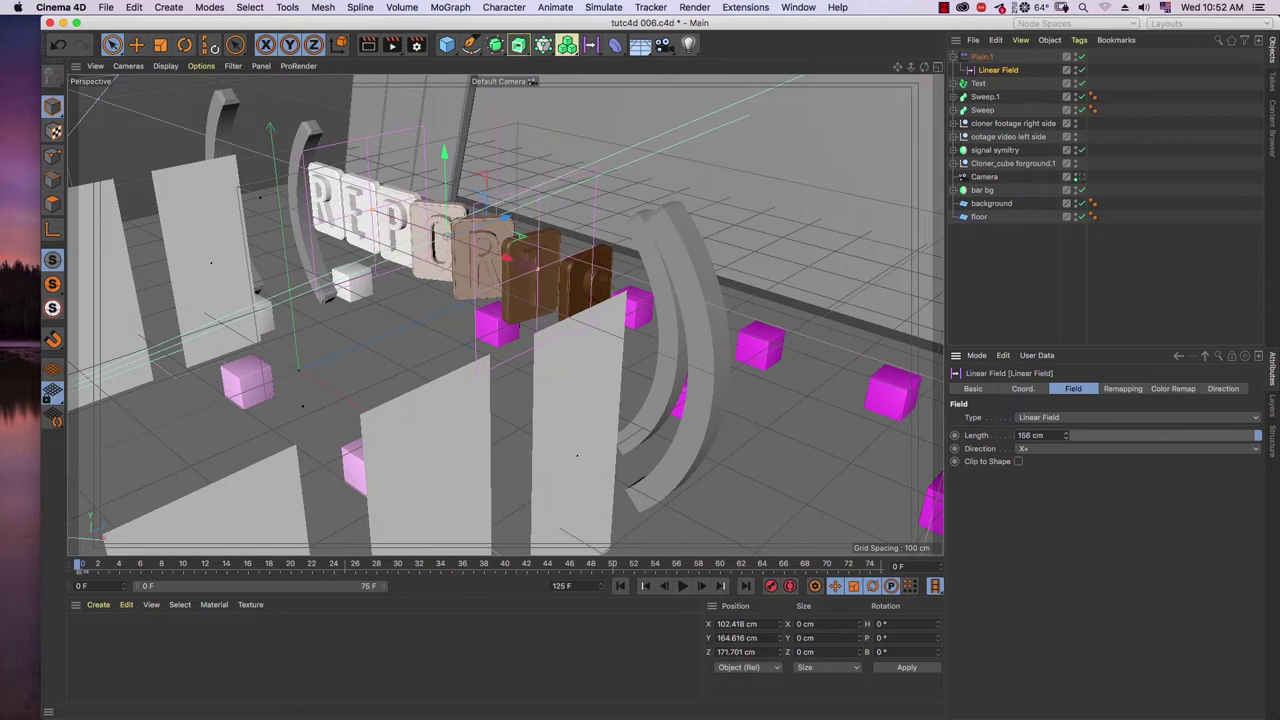
{"action": "left_click_drag", "start_coordinate": [1048, 435], "coordinate": [1010, 435]}
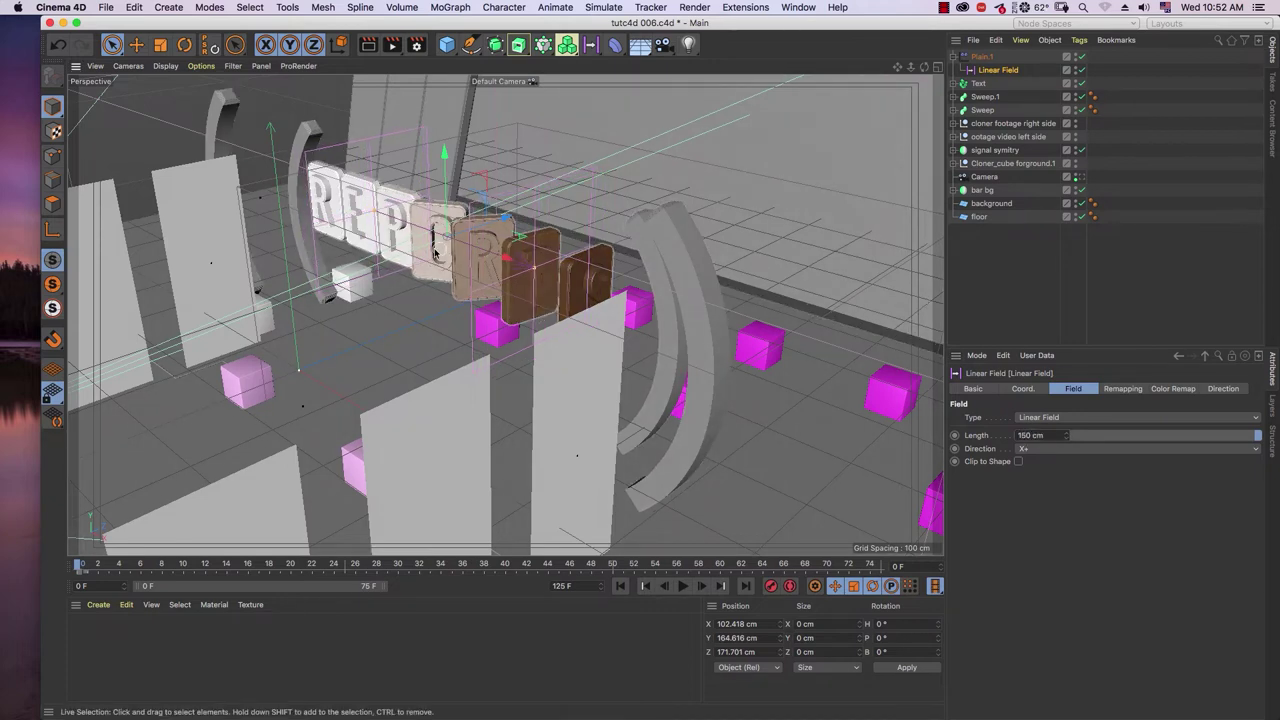
- Set the Linear Field's direction scale to 121% and slide the field along X to about -27 cm
{"action": "scroll", "coordinate": [434, 240], "scroll_direction": "up", "scroll_amount": 4}
{"action": "left_click_drag", "start_coordinate": [489, 289], "coordinate": [720, 342], "text": "alt"}
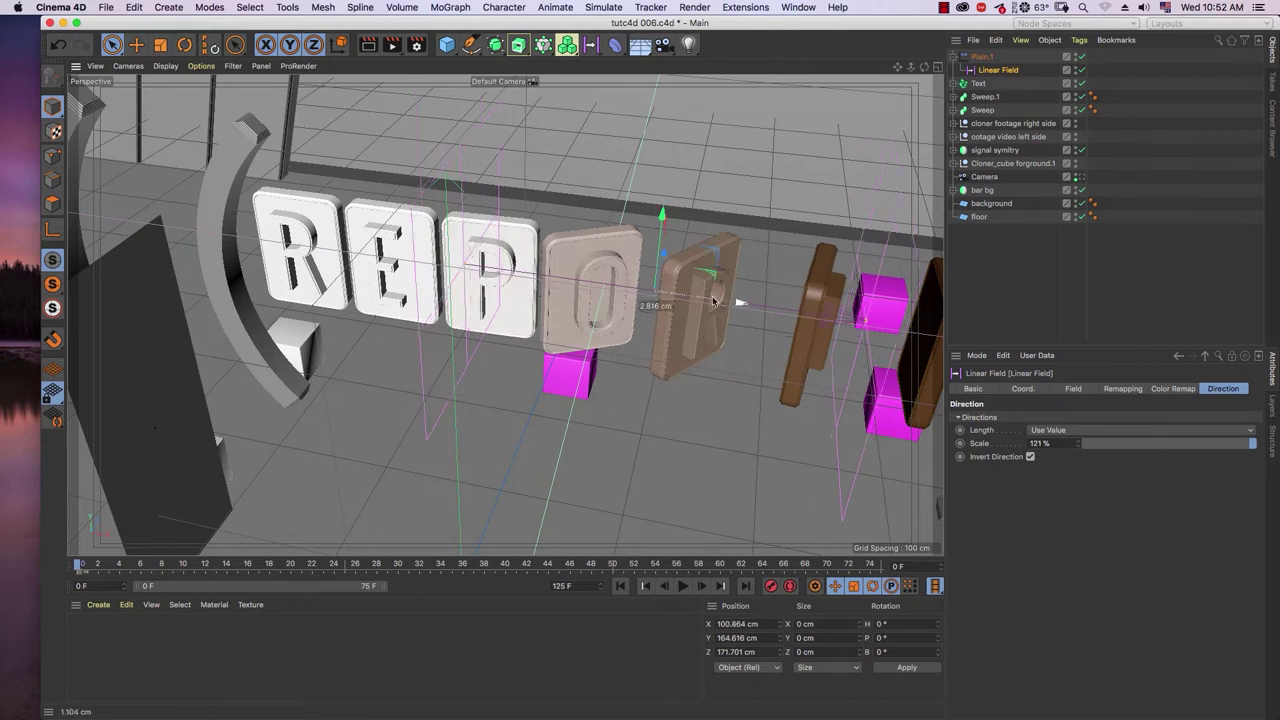
{"action": "left_click_drag", "start_coordinate": [720, 302], "coordinate": [631, 293]}
{"action": "scroll", "coordinate": [545, 268], "scroll_direction": "up", "scroll_amount": 1}
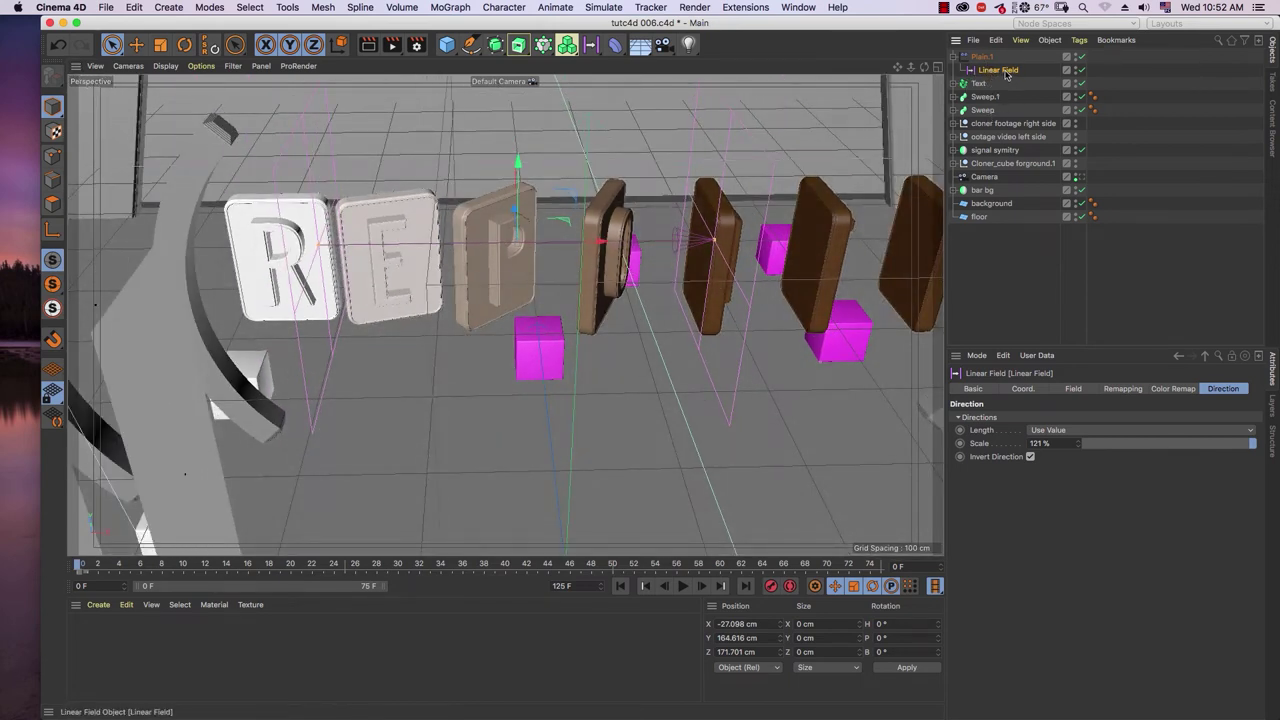
- Keyframe the Linear Field's X position at frame 0, then slide it past the final letter to about 492 cm at frame 2
{"action": "left_click", "coordinate": [1037, 389]}
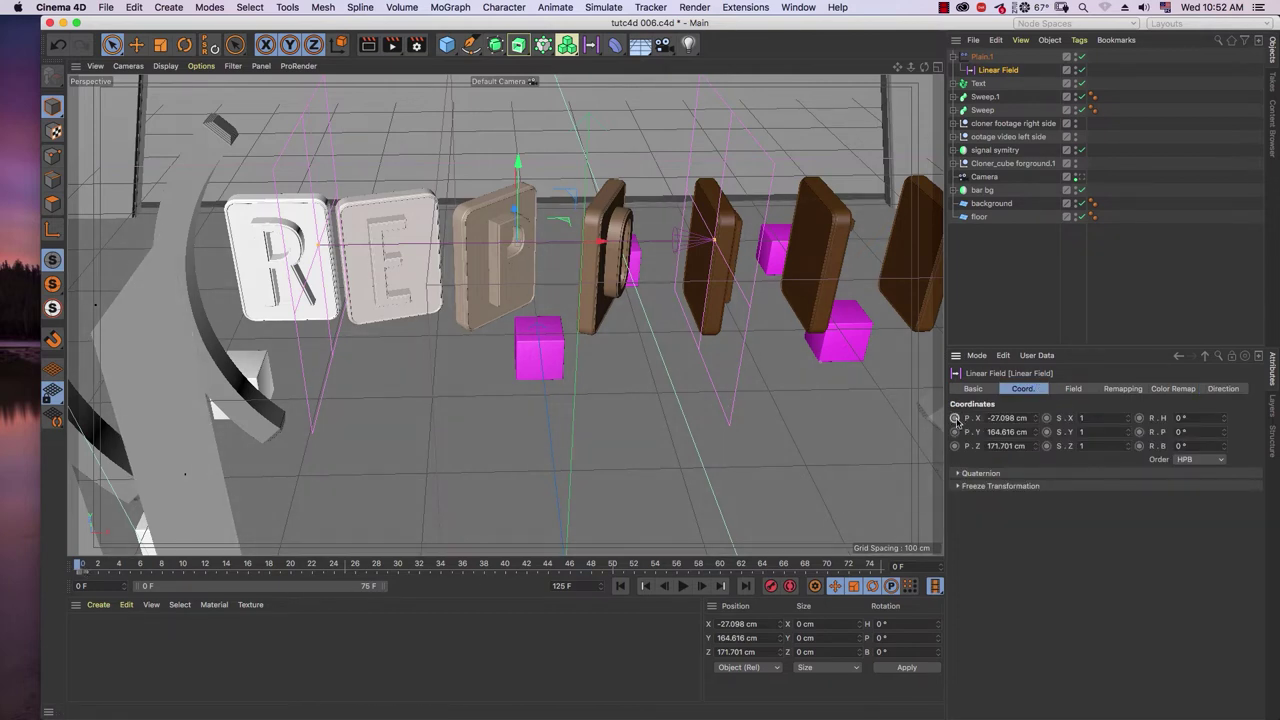
{"action": "right_click_drag", "start_coordinate": [686, 292], "coordinate": [662, 350], "text": "alt"}
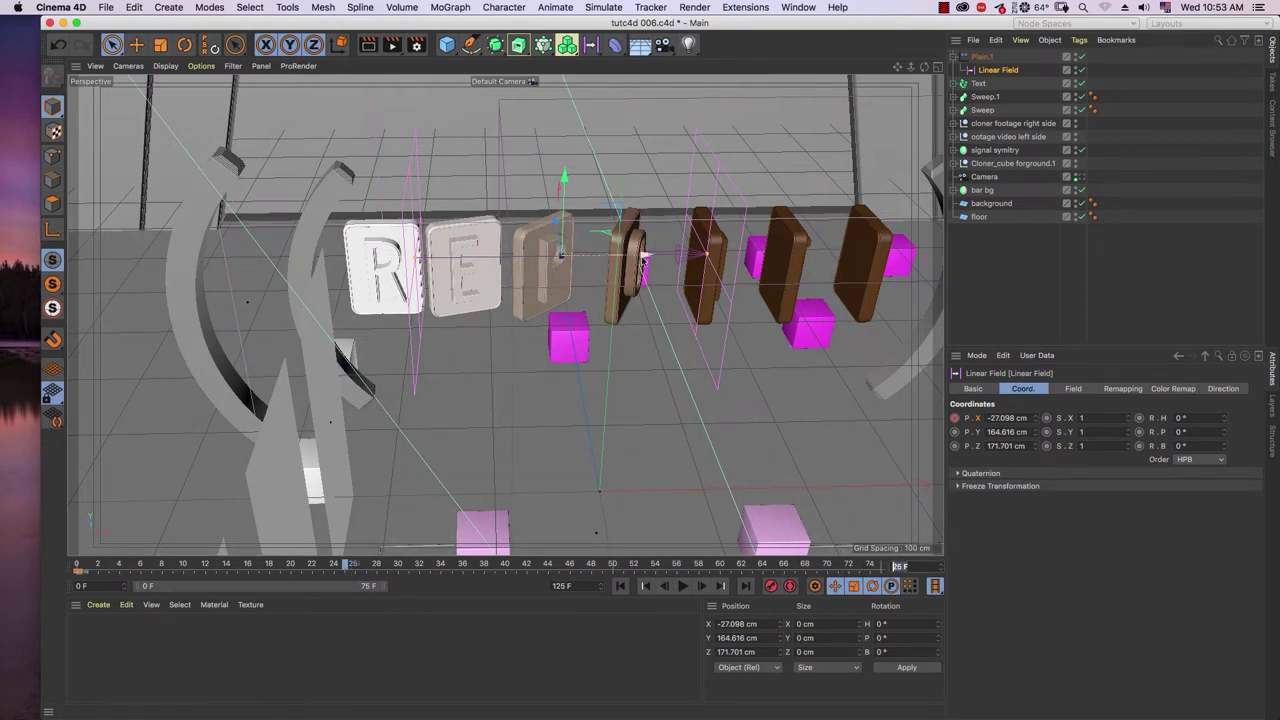
{"action": "type", "text": "2"}
{"action": "right_click_drag", "start_coordinate": [643, 260], "coordinate": [726, 296], "text": "alt"}
{"action": "middle_click_drag", "start_coordinate": [726, 296], "coordinate": [503, 311], "text": "alt"}
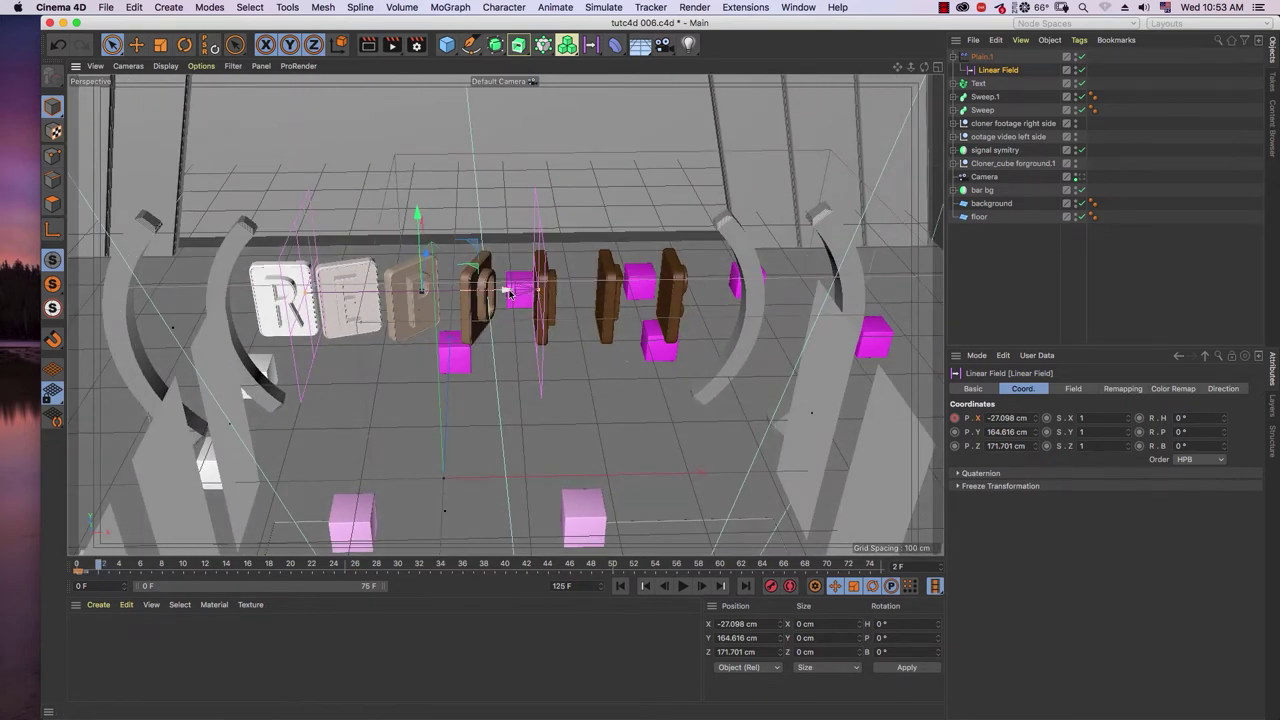
{"action": "left_click_drag", "start_coordinate": [503, 290], "coordinate": [905, 286]}
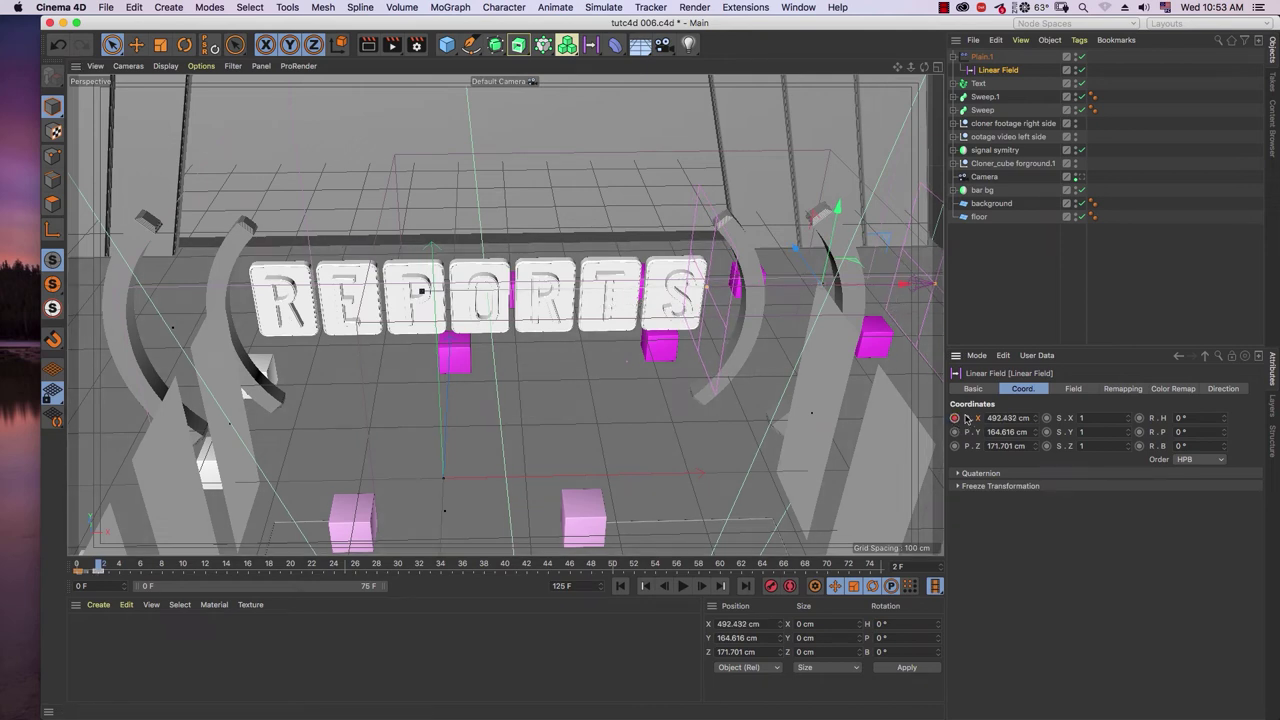
- Retime the Linear Field's second X position keyframe to frame 25 and scrub the timeline back to frame 0
{"action": "left_click", "coordinate": [98, 566]}
{"action": "left_click_drag", "start_coordinate": [98, 566], "coordinate": [354, 568]}
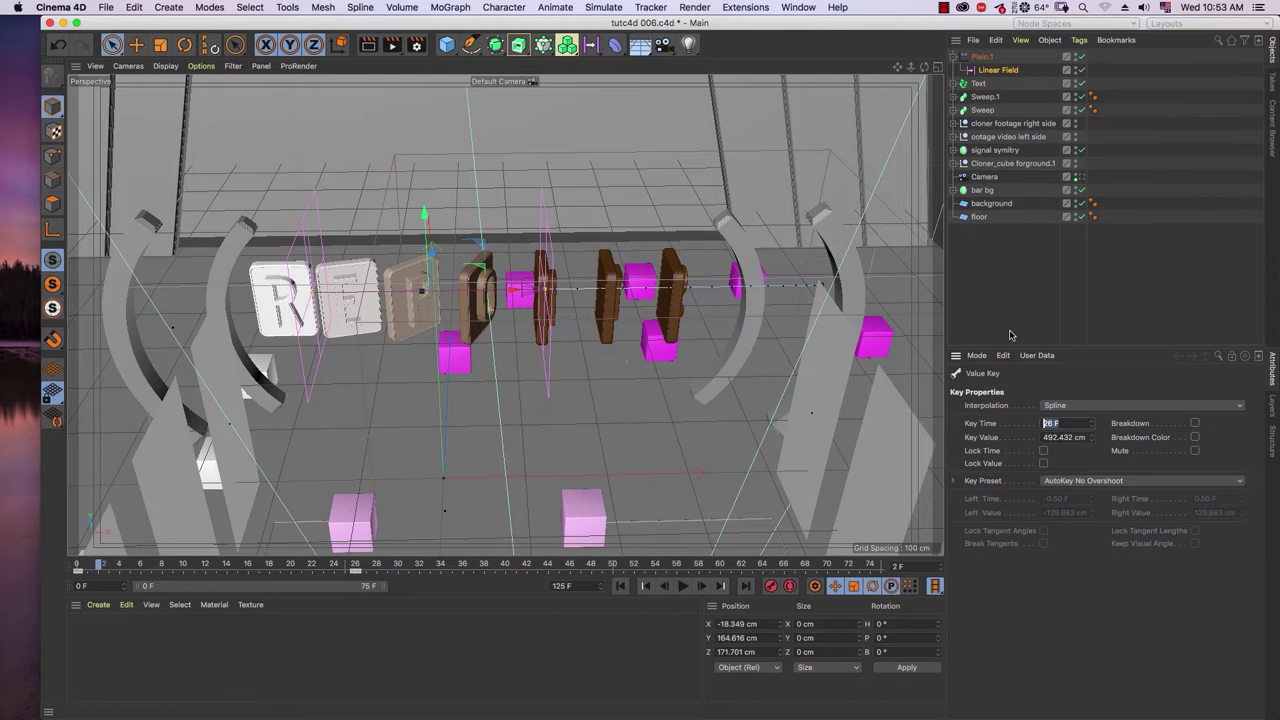
{"action": "type", "text": "25"}
{"action": "key", "text": "Return"}
{"action": "left_click", "coordinate": [359, 700]}
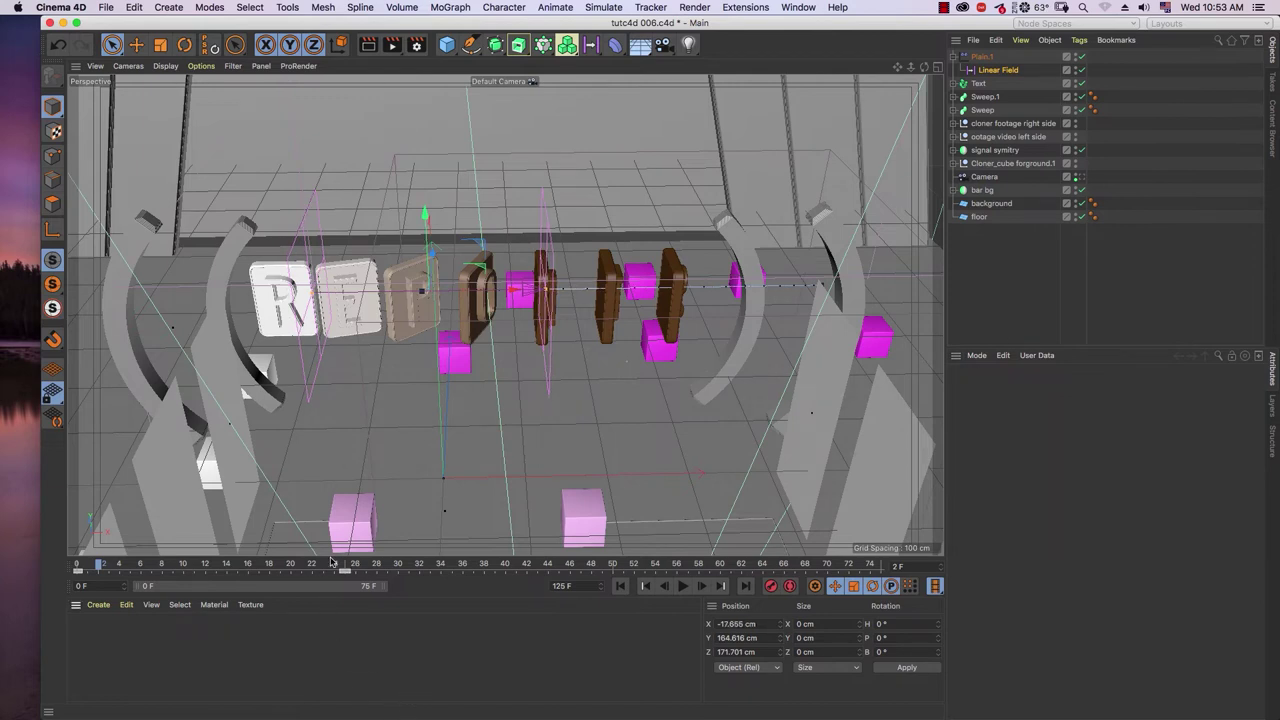
{"action": "left_click_drag", "start_coordinate": [332, 566], "coordinate": [42, 562]}
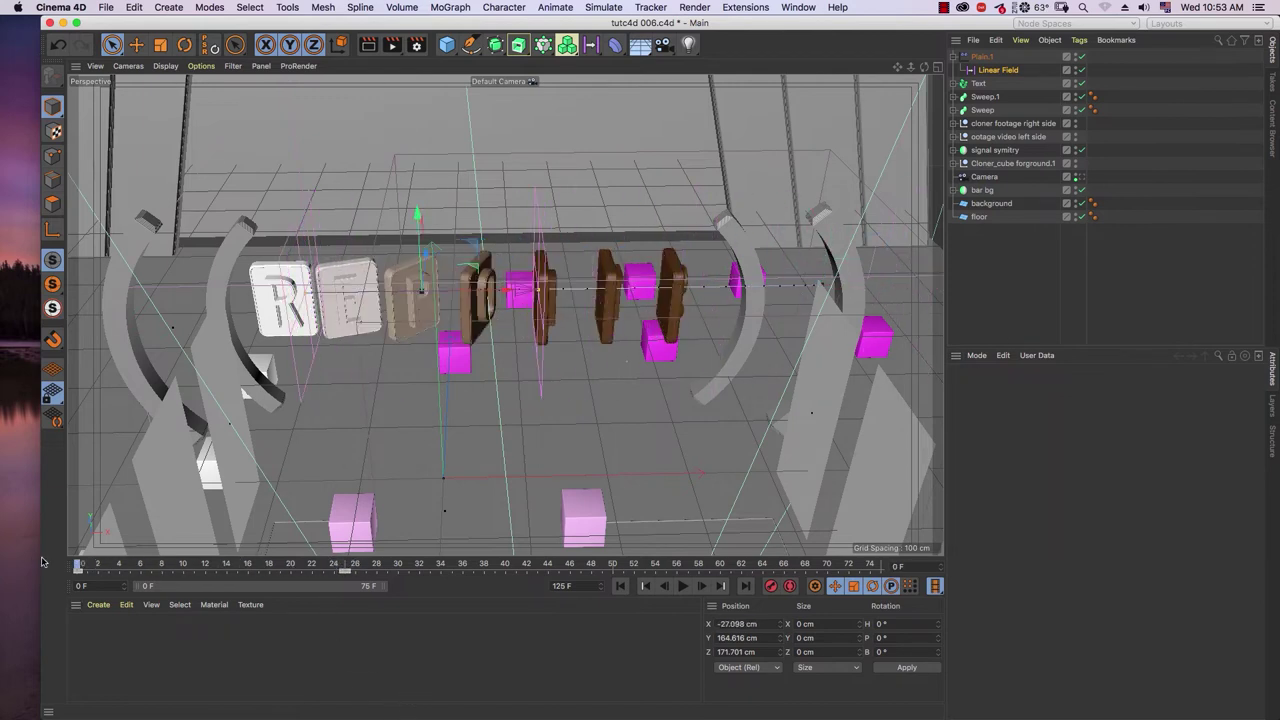
- Play back the letter rotation, review the Plain effector and its Linear Field, and scrub back to frame 0
{"action": "left_click", "coordinate": [683, 586]}
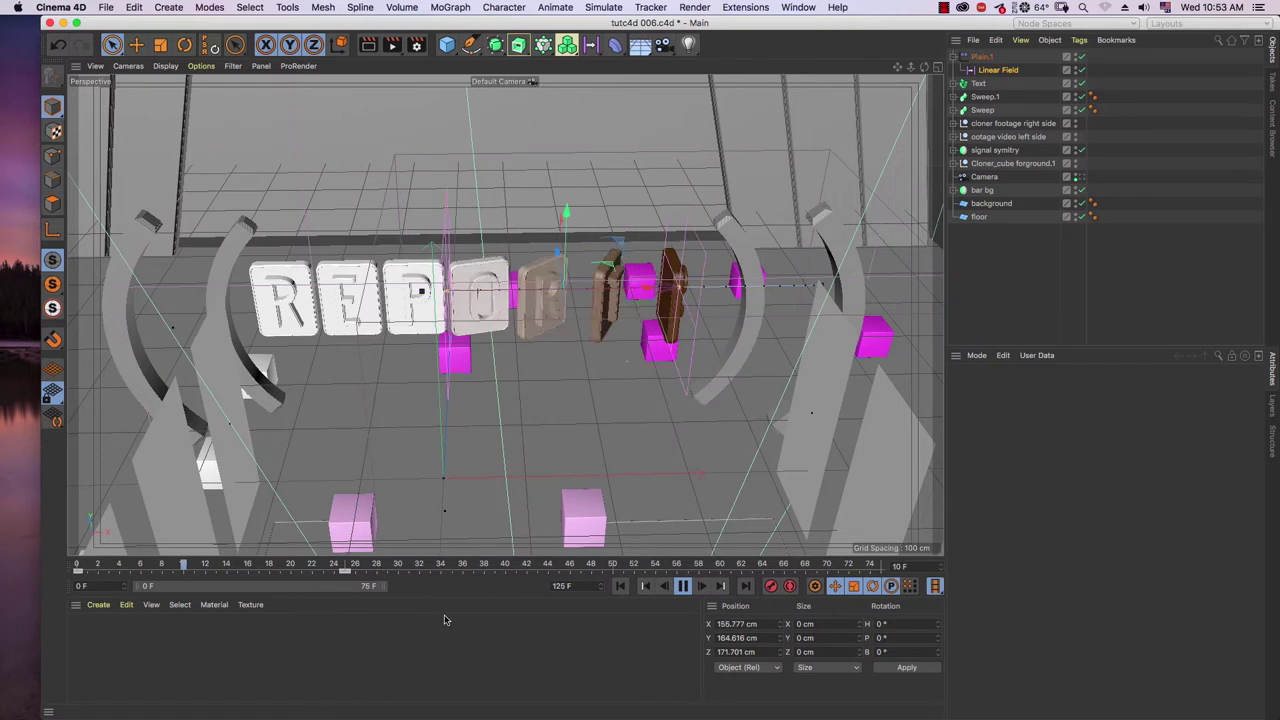
{"action": "left_click", "coordinate": [683, 586]}
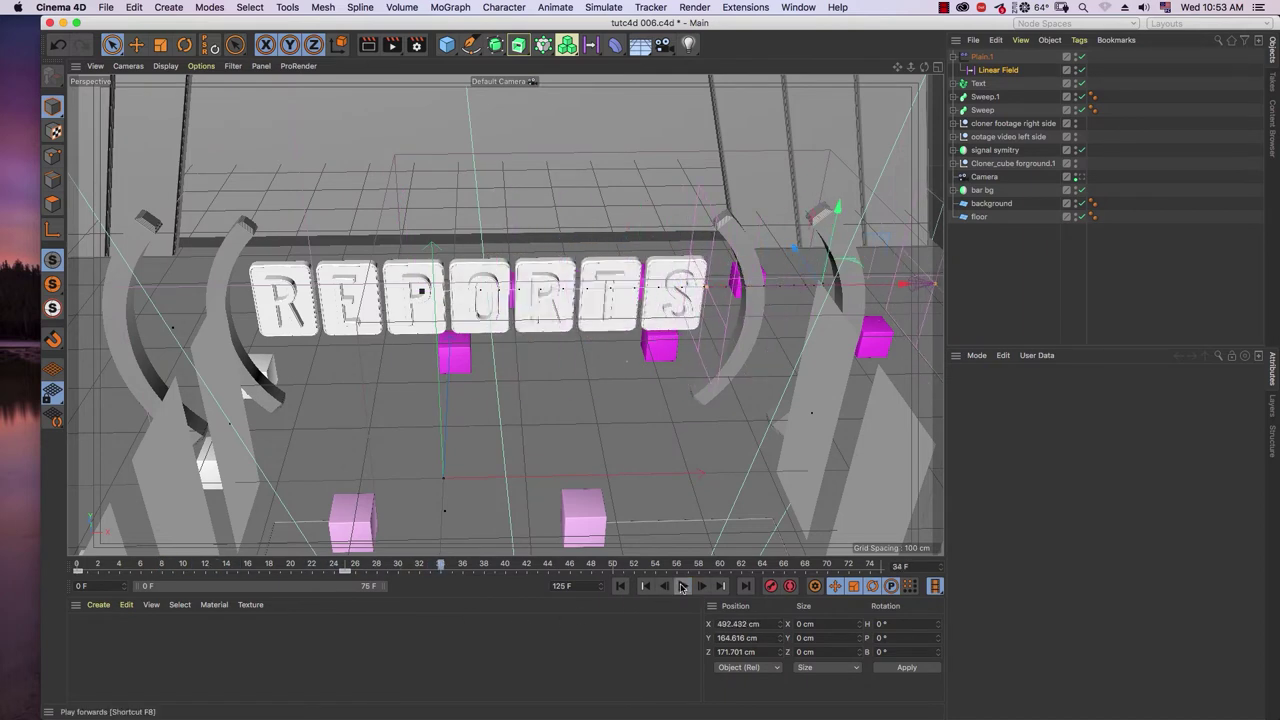
{"action": "left_click", "coordinate": [985, 57]}
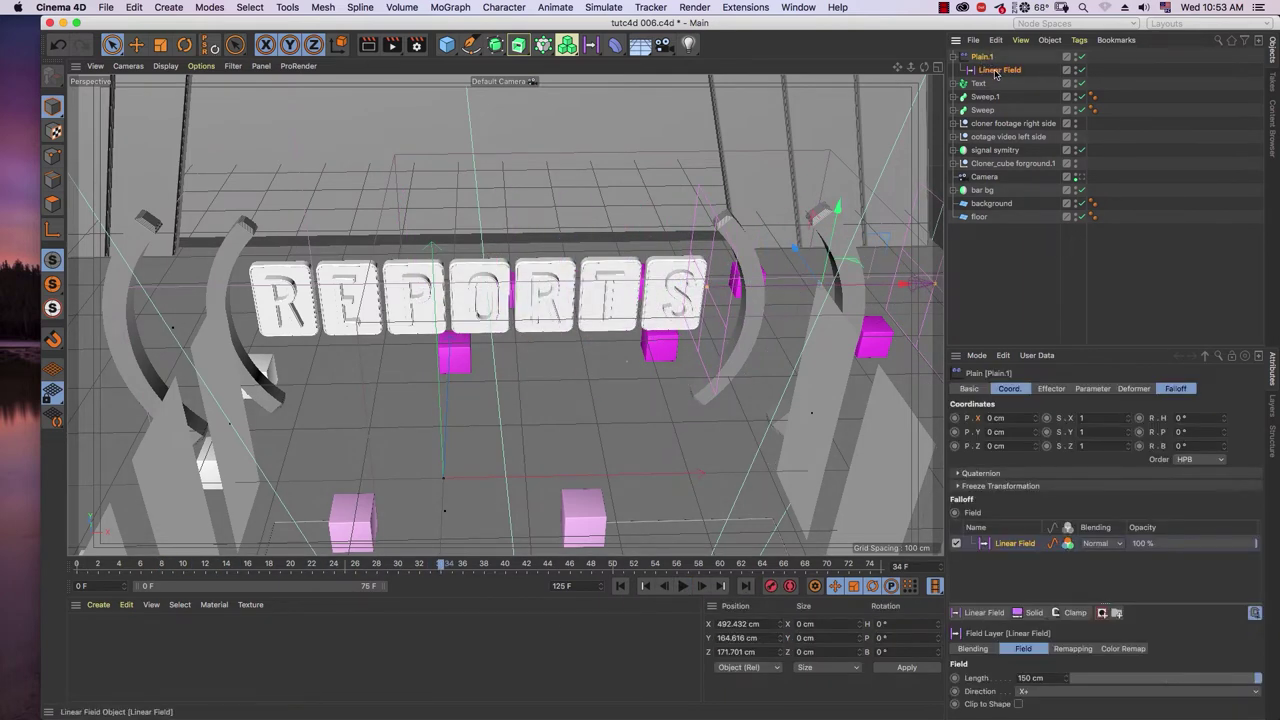
{"action": "left_click", "coordinate": [986, 71]}
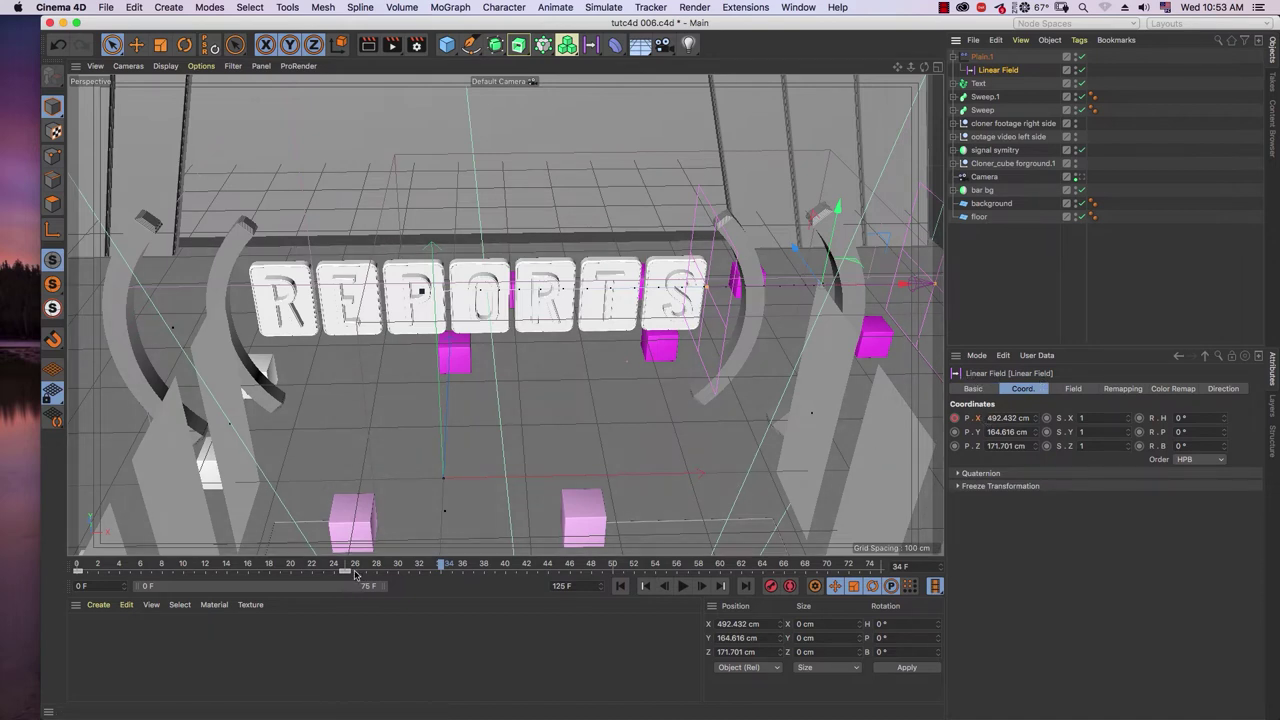
{"action": "left_click_drag", "start_coordinate": [344, 566], "coordinate": [16, 566]}
{"action": "left_click", "coordinate": [990, 262]}
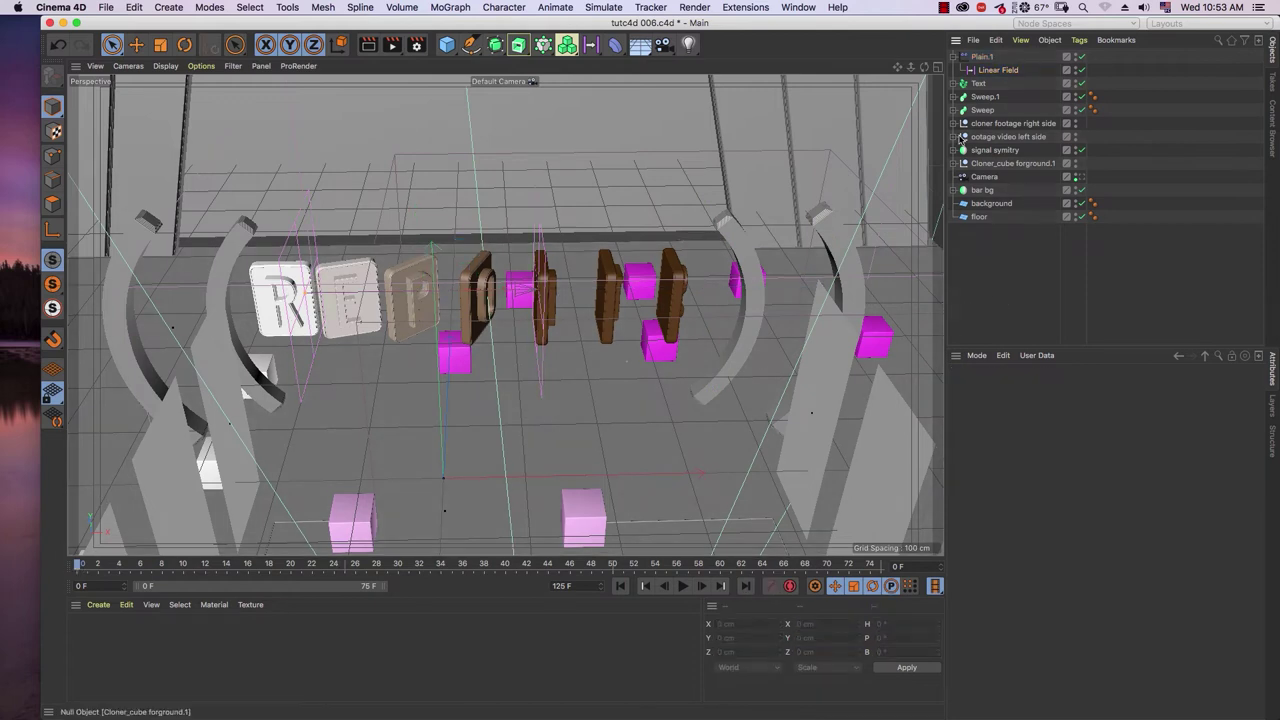
- Add a Delay effector to the Text fracture and check that it is in the fracture's effector list
{"action": "left_click", "coordinate": [978, 84]}
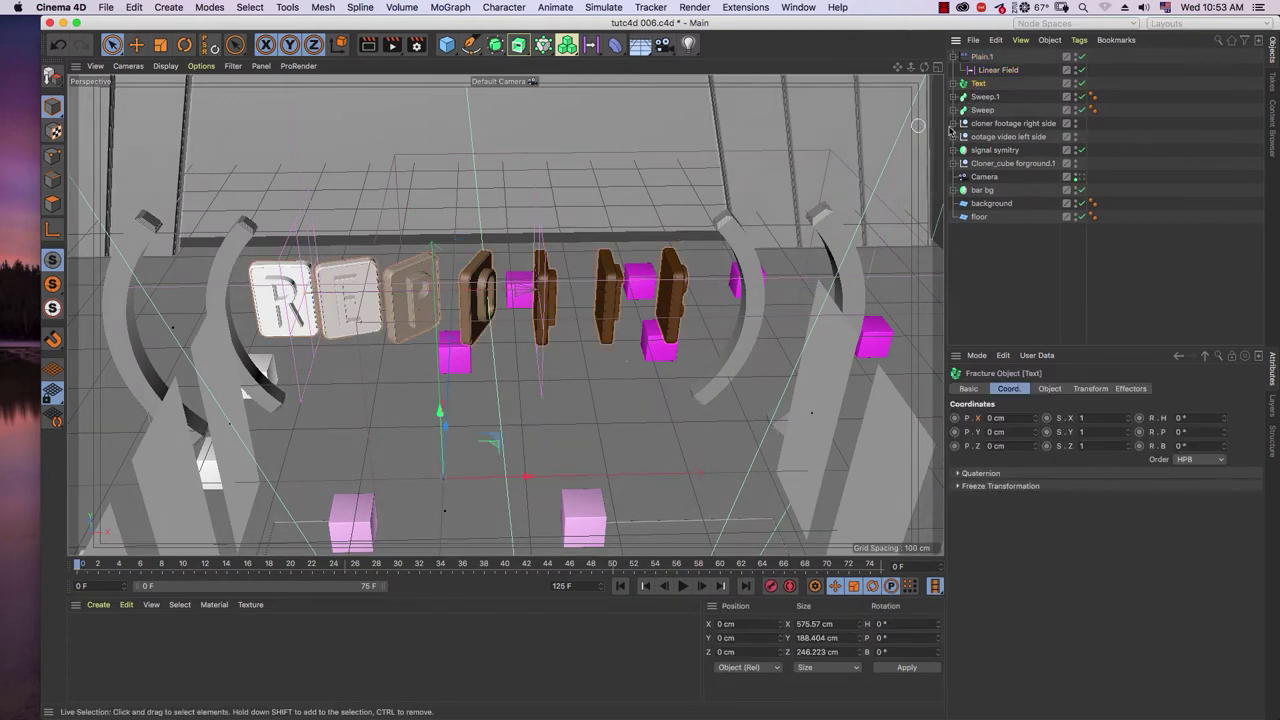
{"action": "left_click", "coordinate": [455, 8]}
{"action": "mouse_move", "coordinate": [466, 40]}
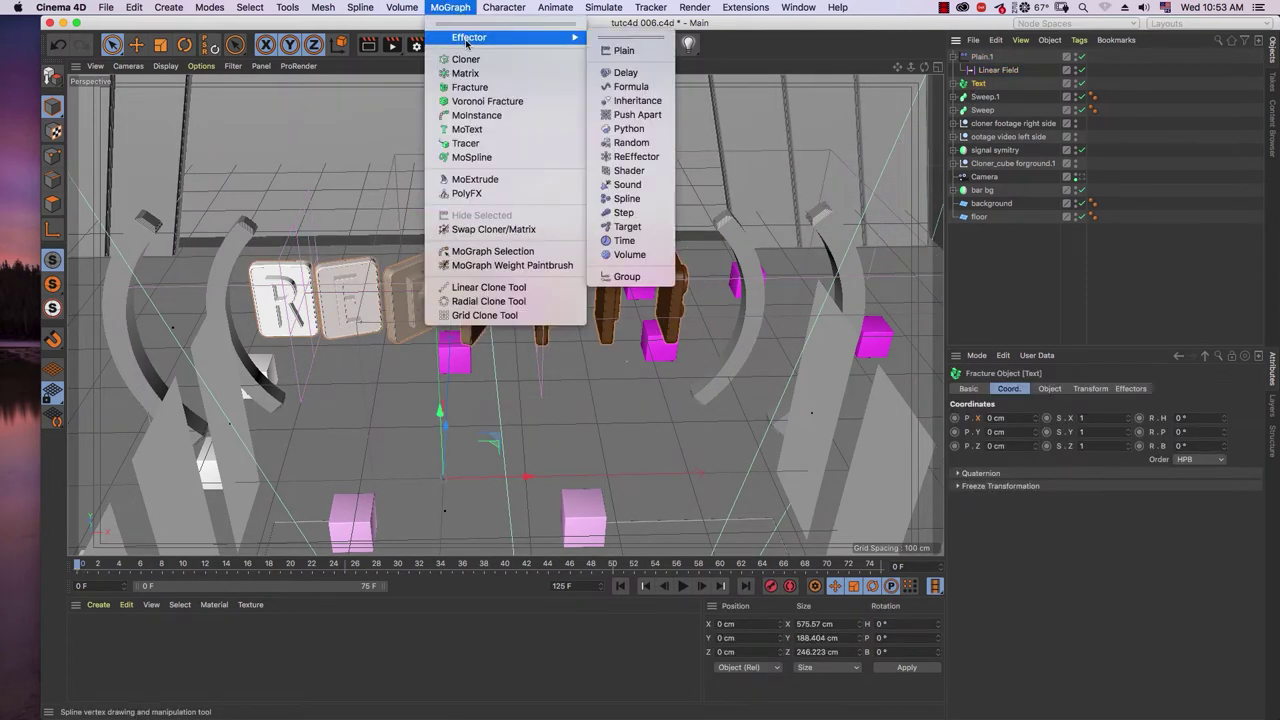
{"action": "left_click", "coordinate": [632, 73]}
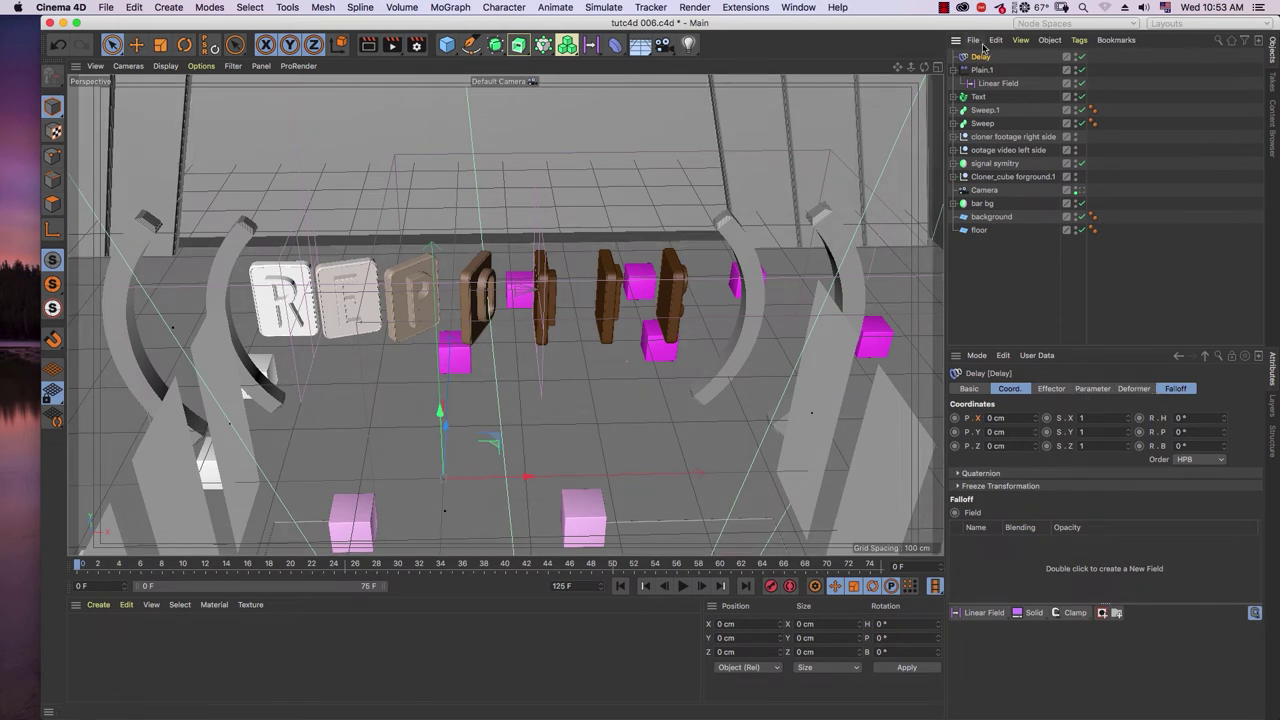
{"action": "left_click", "coordinate": [978, 97]}
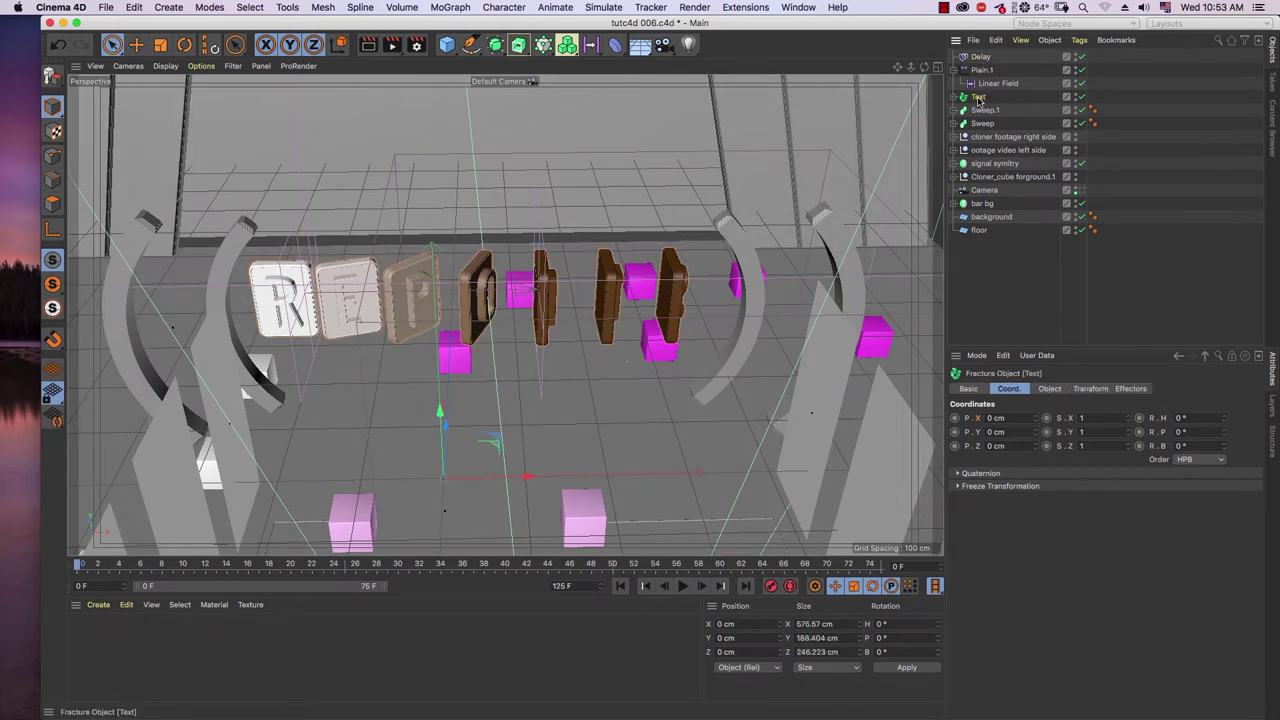
{"action": "left_click", "coordinate": [1131, 389]}
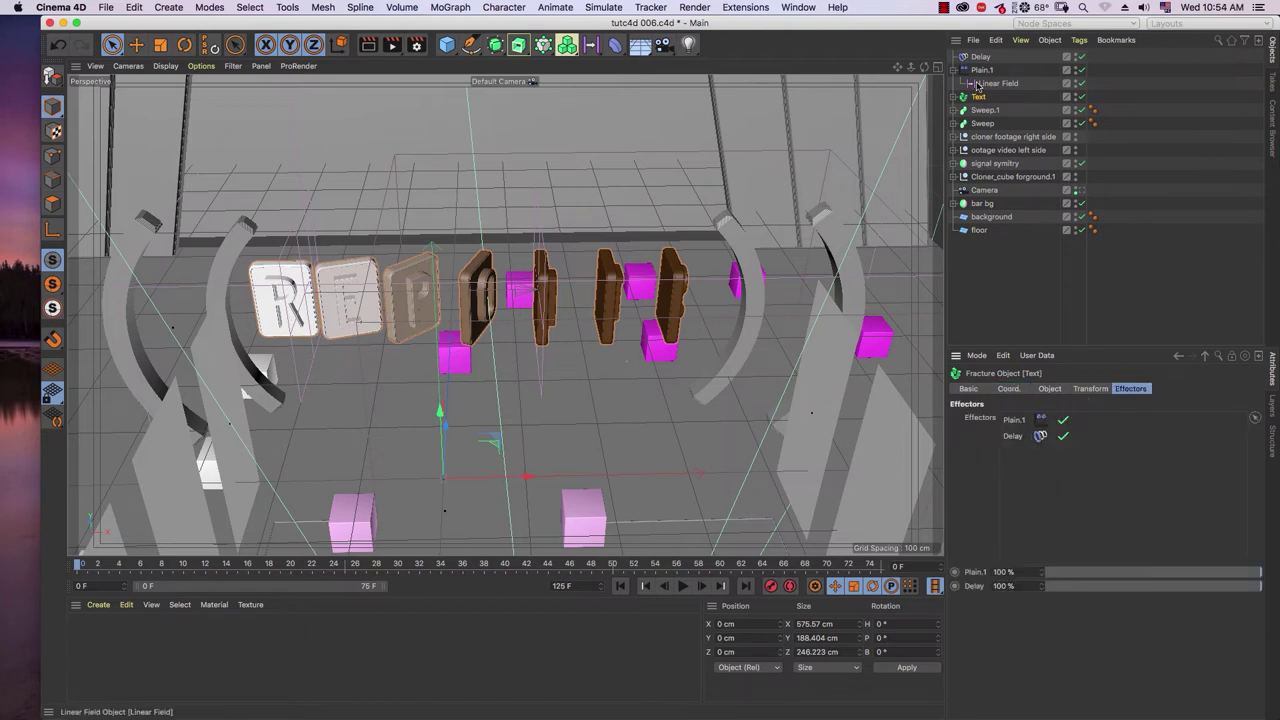
- Set the Delay effector's strength to 60% and play the letter animation from frame 0
{"action": "double_click", "coordinate": [1013, 436]}
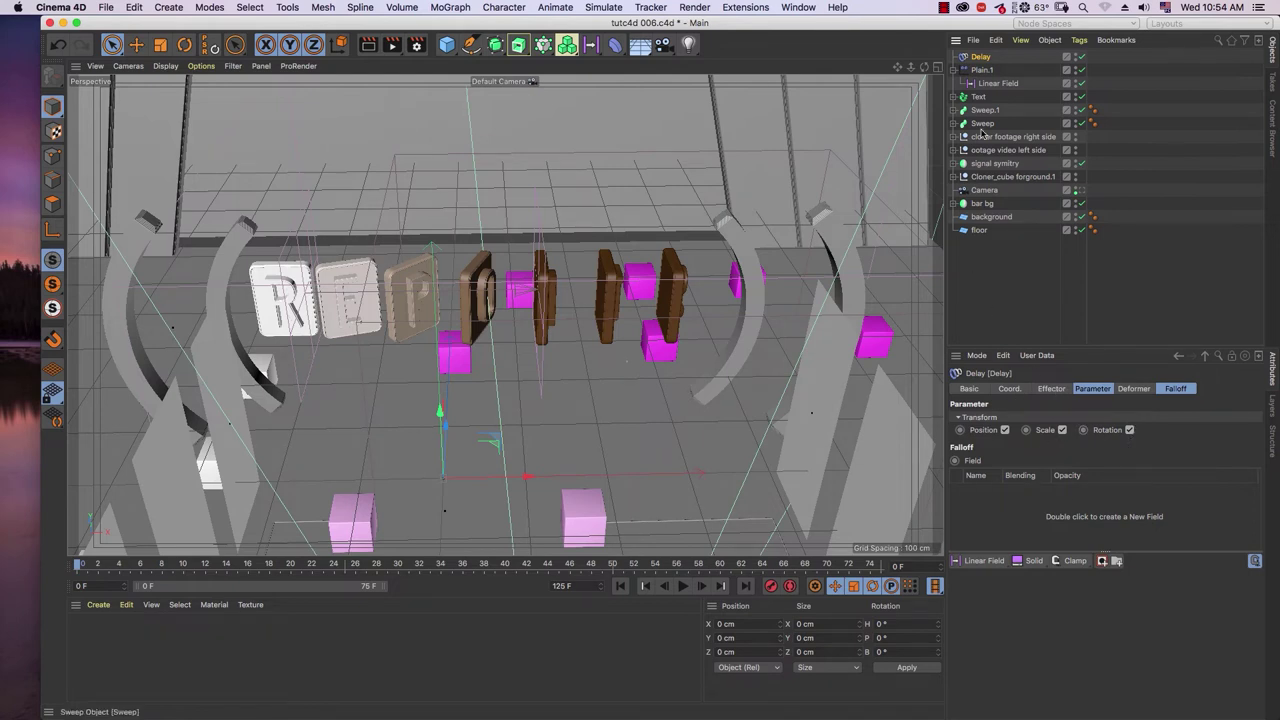
{"action": "left_click", "coordinate": [1050, 389]}
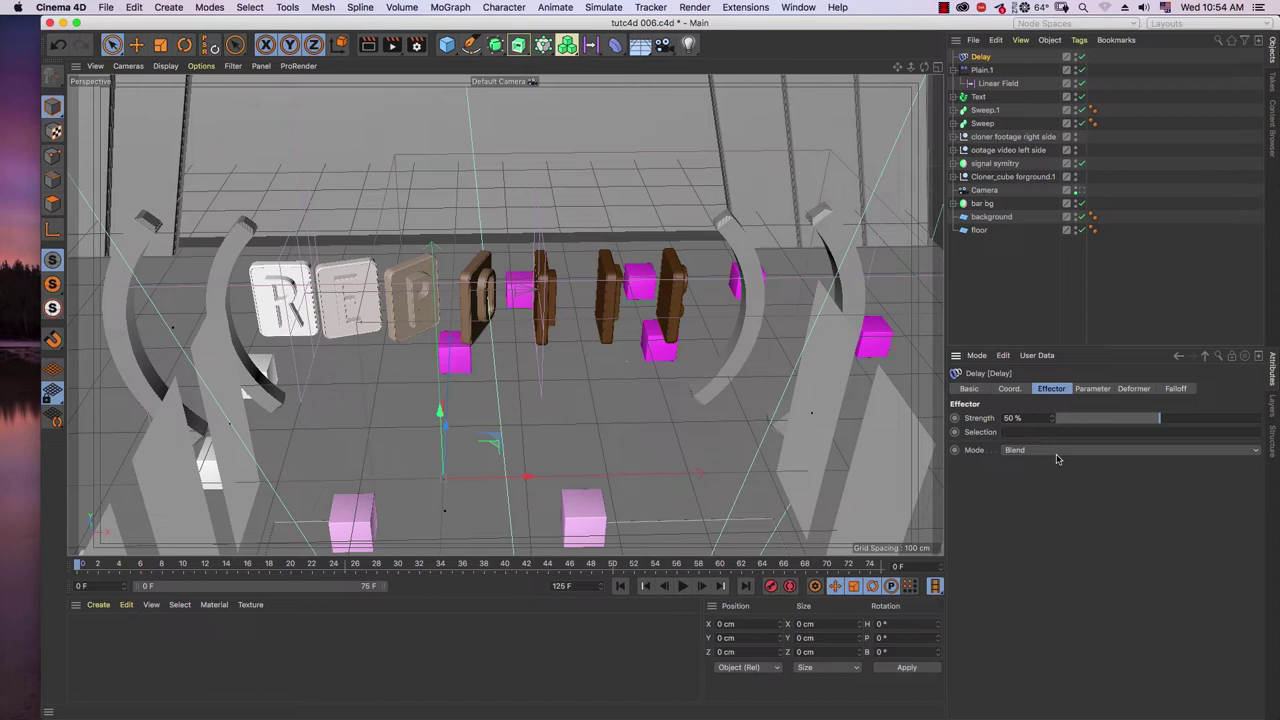
{"action": "double_click", "coordinate": [1030, 419]}
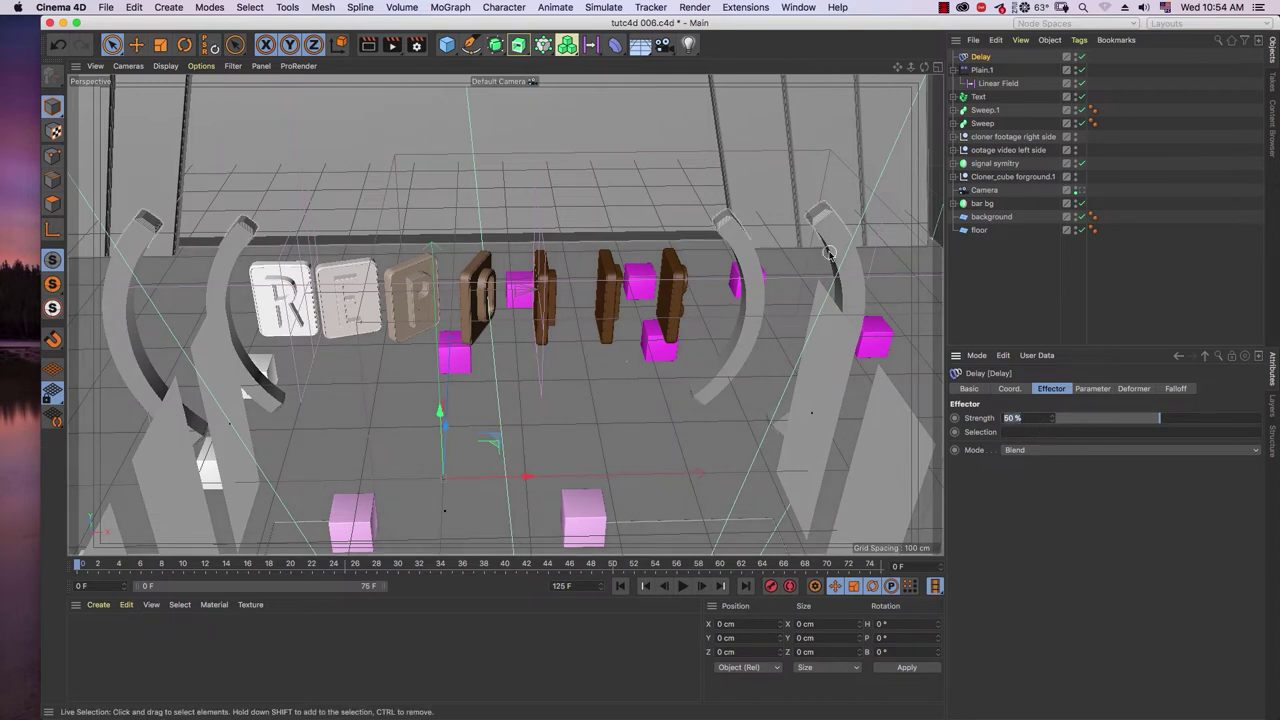
{"action": "left_click_drag", "start_coordinate": [254, 567], "coordinate": [77, 567]}
{"action": "left_click", "coordinate": [684, 587]}
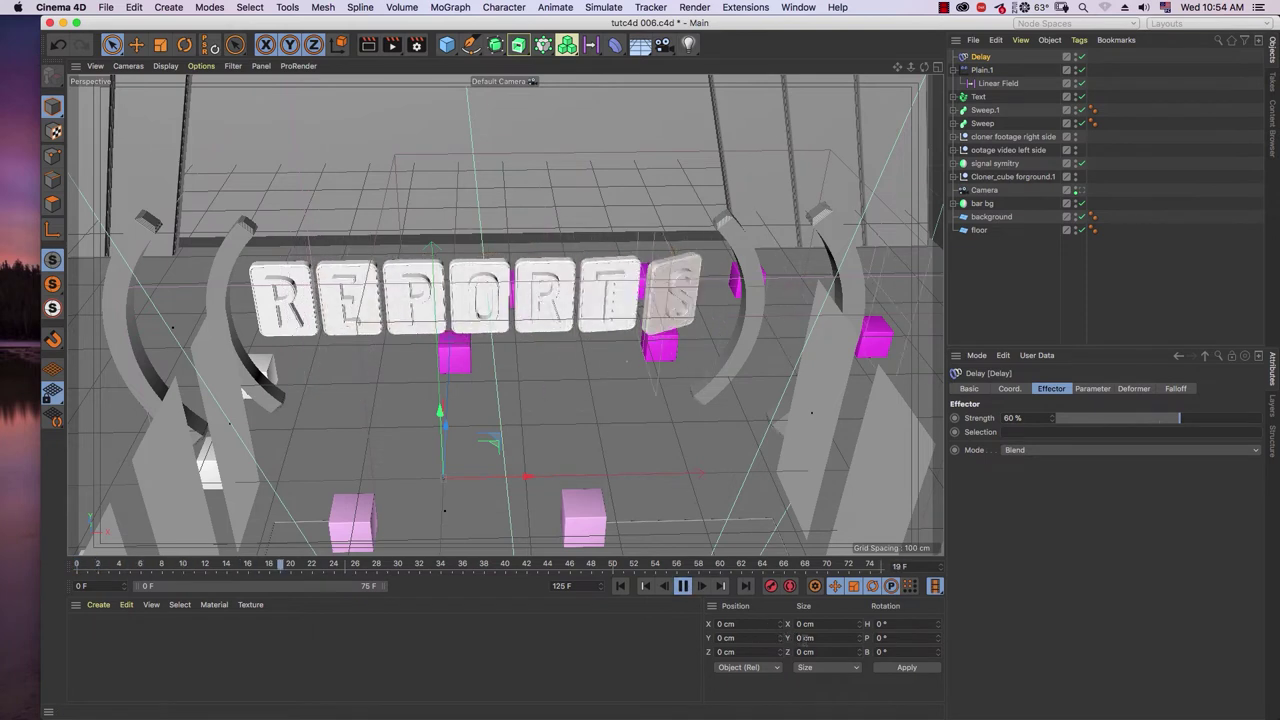
{"action": "left_click", "coordinate": [684, 587]}
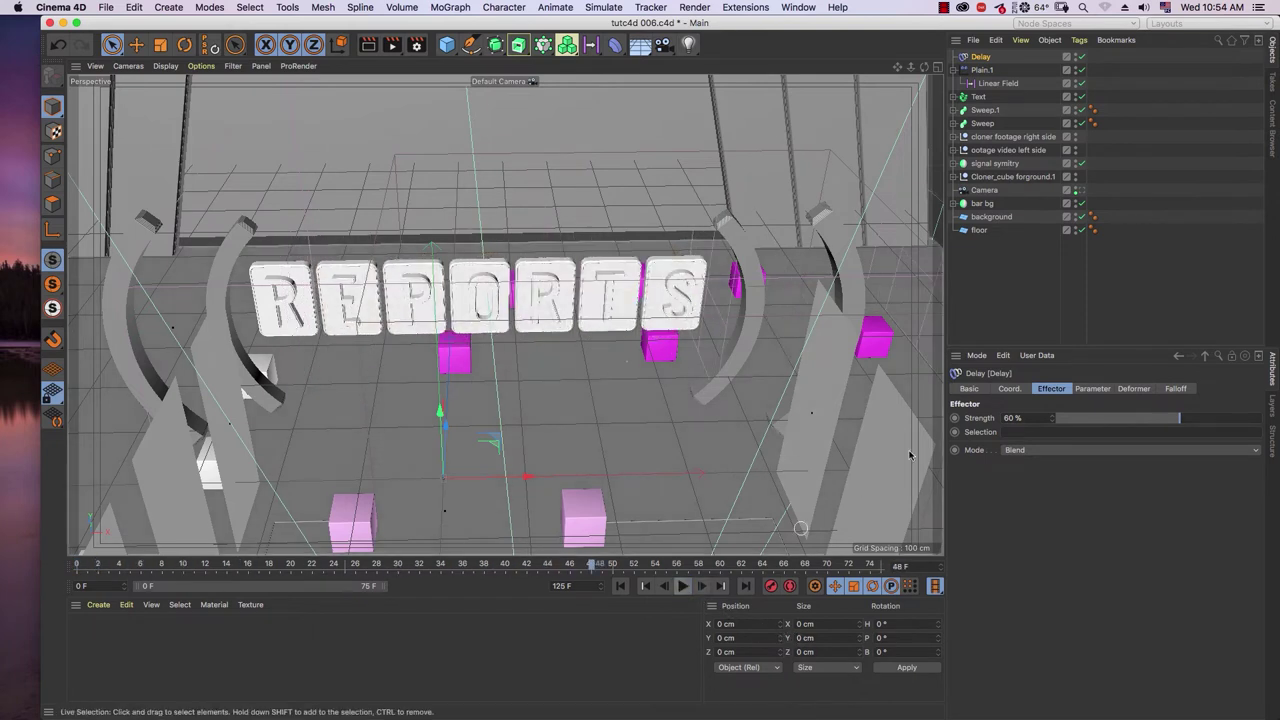
{"action": "left_click", "coordinate": [1164, 337]}
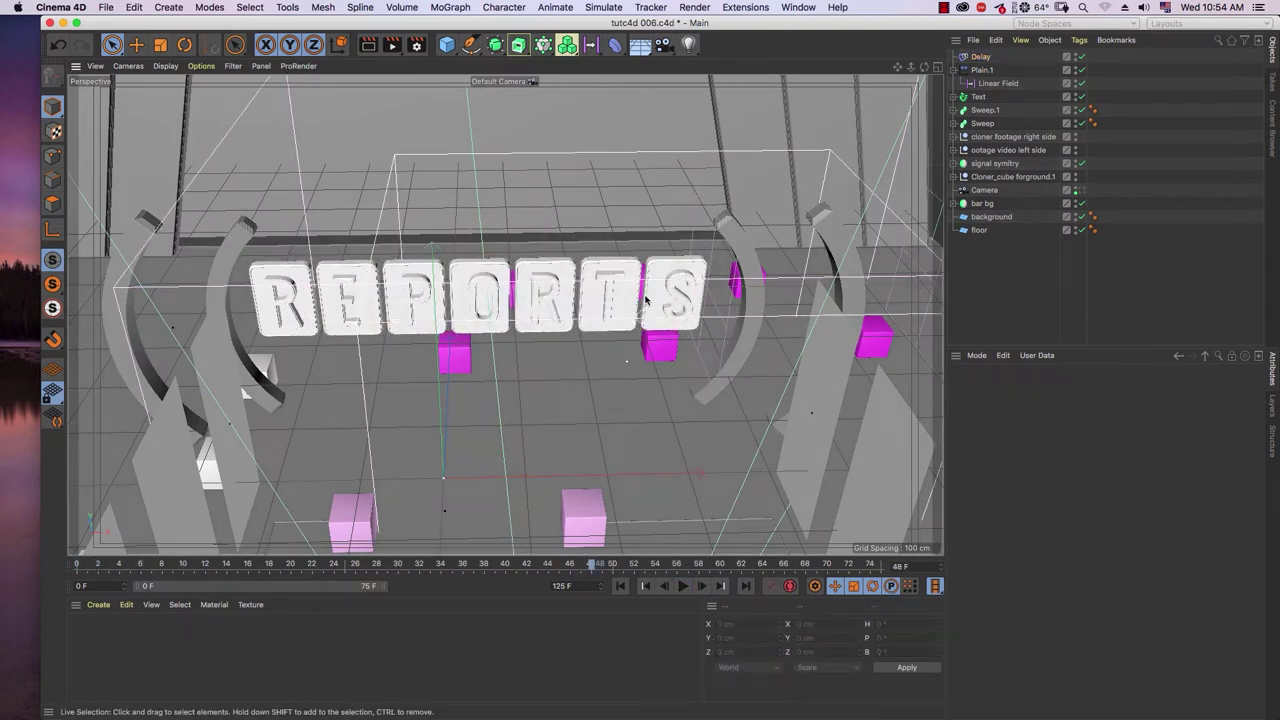
- Replay the delayed letter animation from frame 0 in a lower, more frontal view of the set
{"action": "left_click_drag", "start_coordinate": [720, 318], "coordinate": [630, 279], "text": "alt"}
{"action": "scroll", "coordinate": [630, 279], "scroll_direction": "down", "scroll_amount": 1}
{"action": "scroll", "coordinate": [623, 286], "scroll_direction": "up", "scroll_amount": 3}
{"action": "left_click_drag", "start_coordinate": [186, 566], "coordinate": [17, 578]}
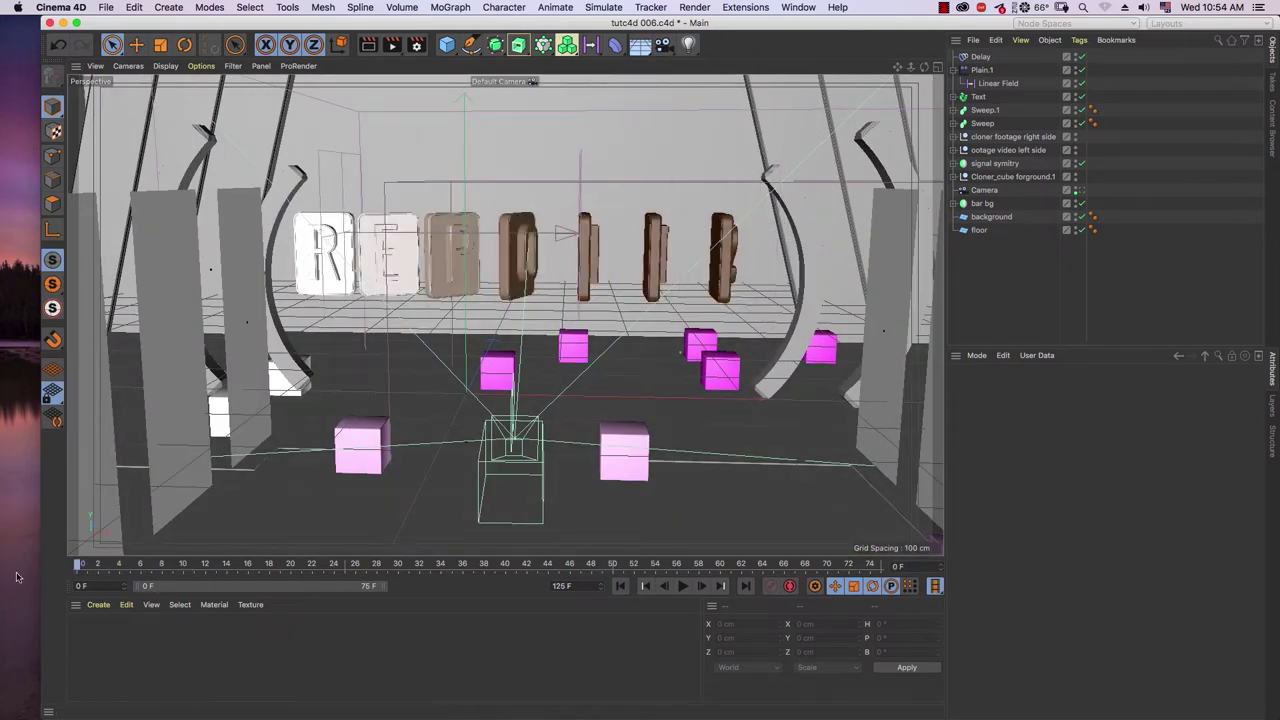
{"action": "left_click", "coordinate": [683, 586]}
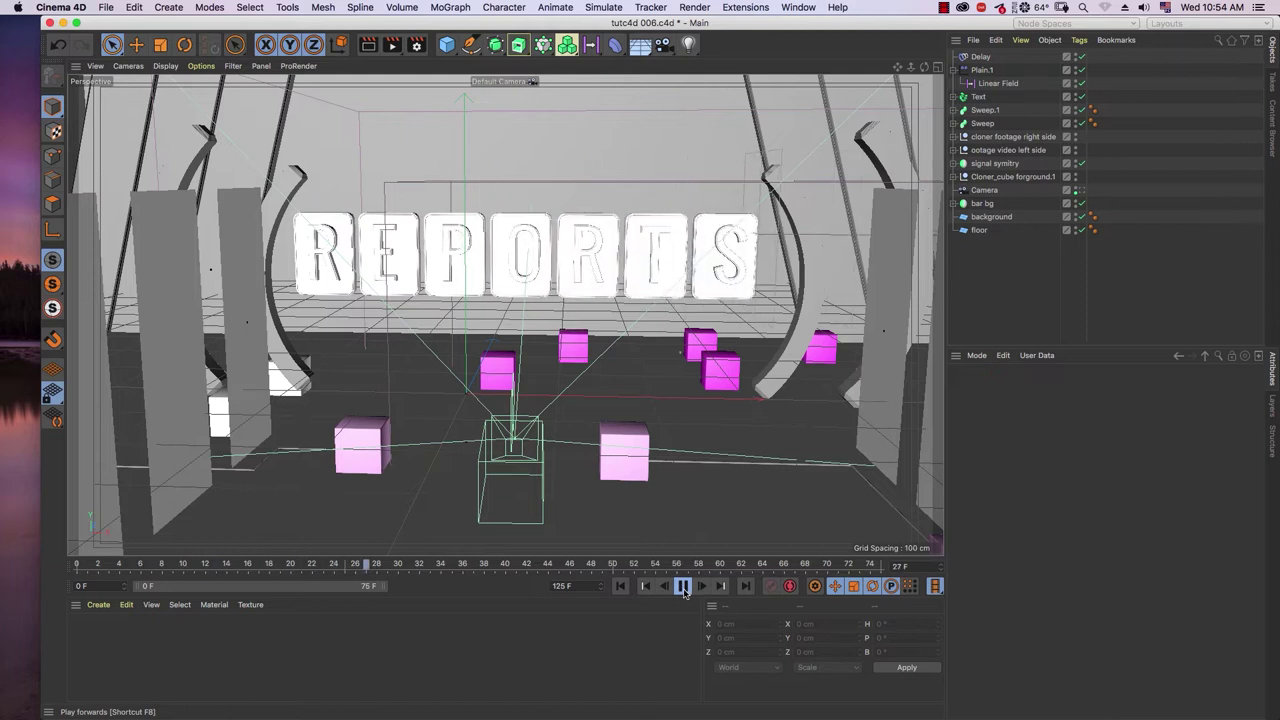
{"action": "left_click", "coordinate": [683, 586]}
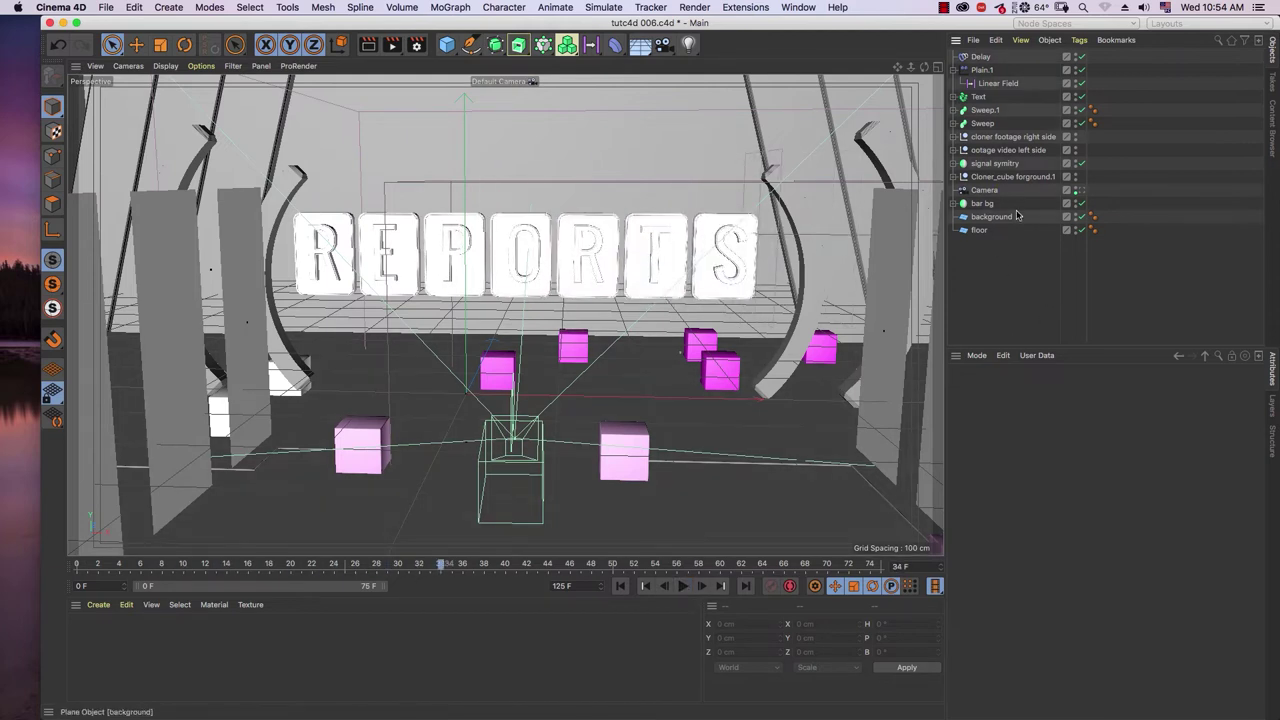
- Look through the existing camera and delete it from the scene
{"action": "left_click", "coordinate": [988, 191]}
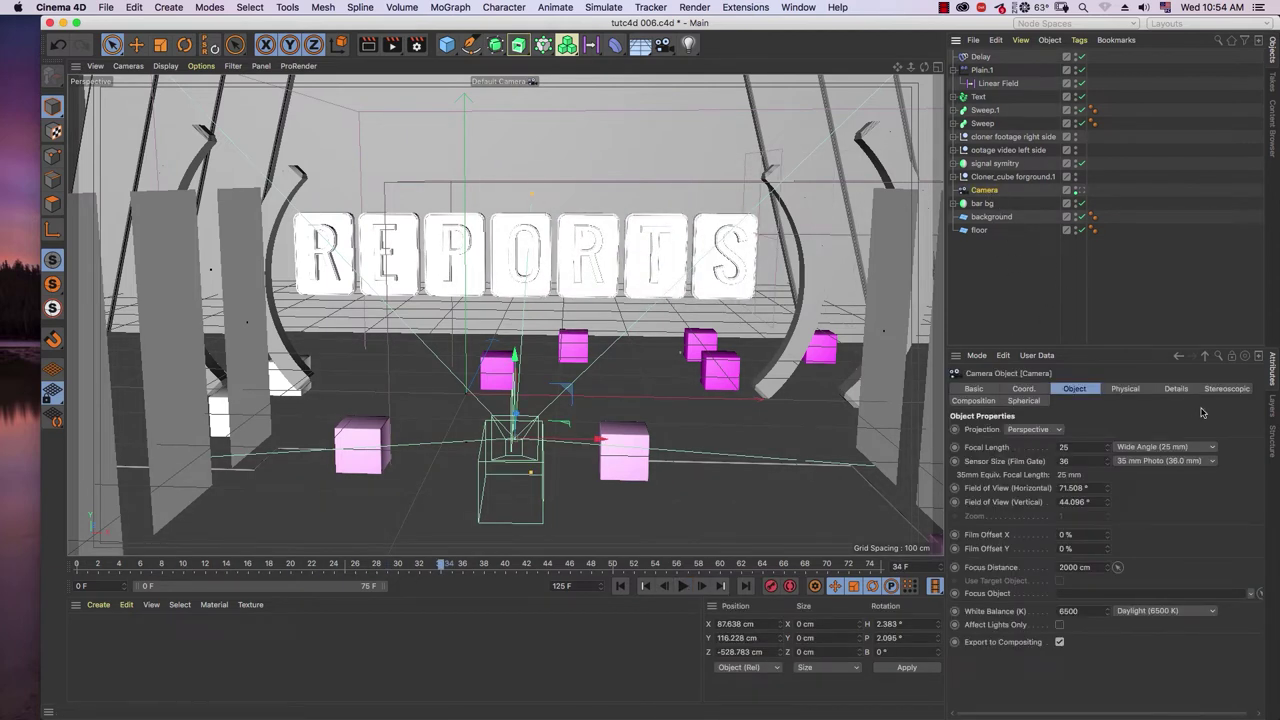
{"action": "left_click_drag", "start_coordinate": [897, 68], "coordinate": [903, 67]}
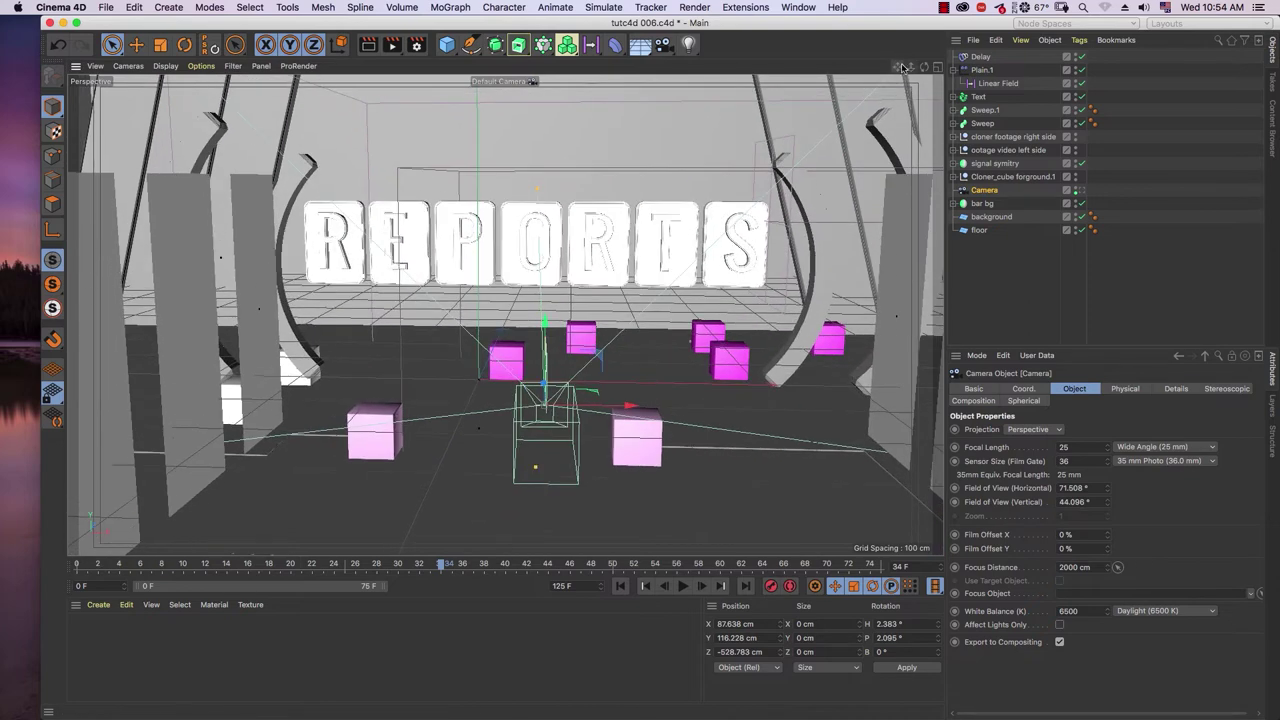
{"action": "left_click", "coordinate": [1080, 190]}
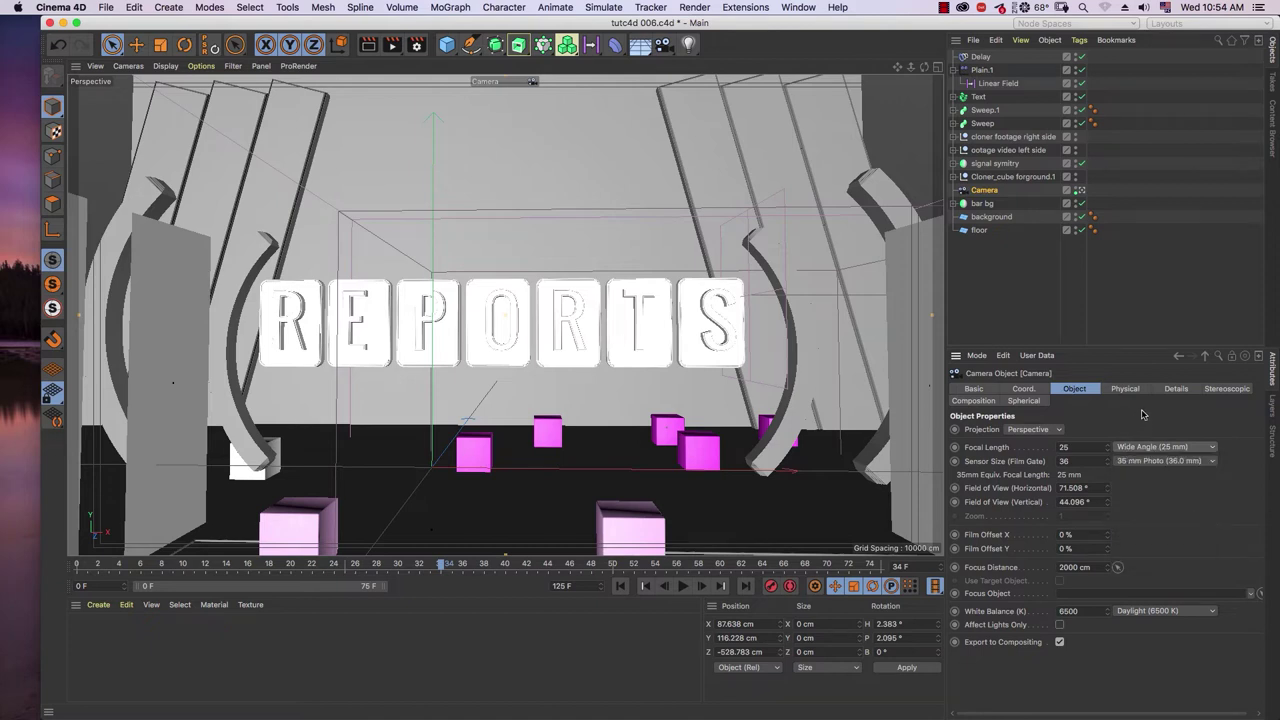
{"action": "key", "text": "Delete"}
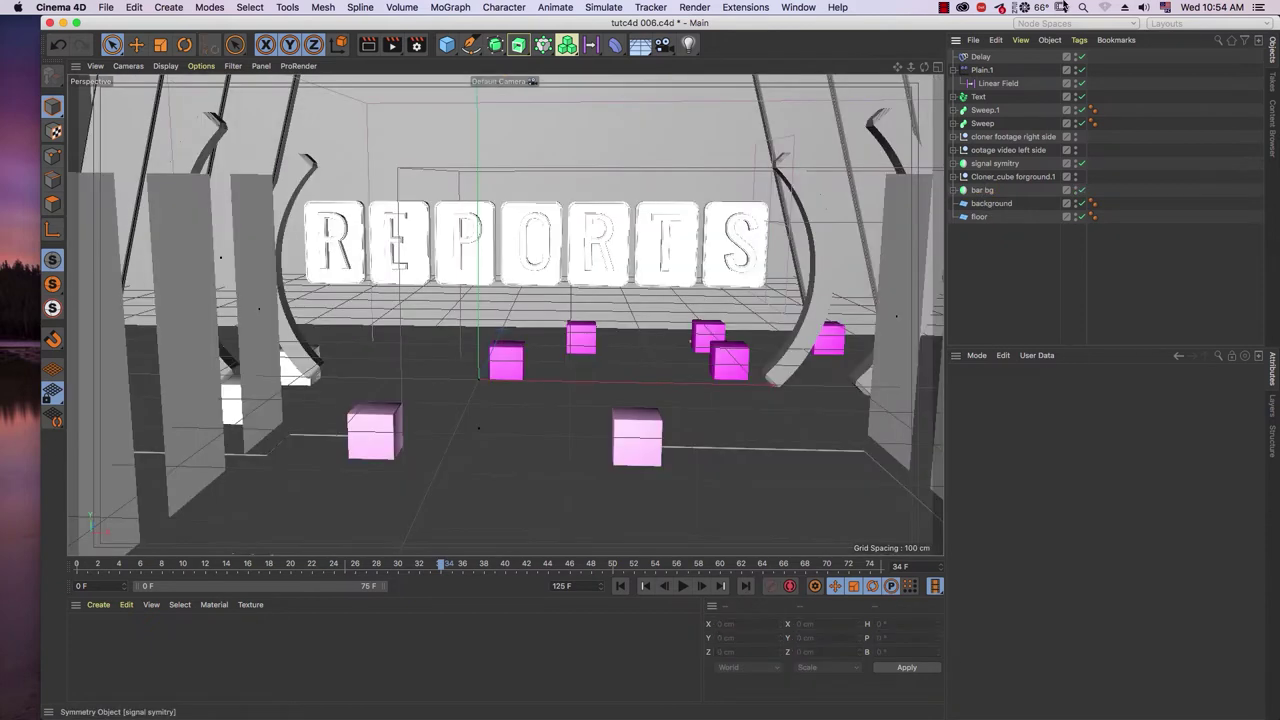
- Add a new camera named Camera 1, look through it and set its focal length to Wide Angle (25 mm)
{"action": "left_click", "coordinate": [667, 48]}
{"action": "left_click", "coordinate": [713, 67]}
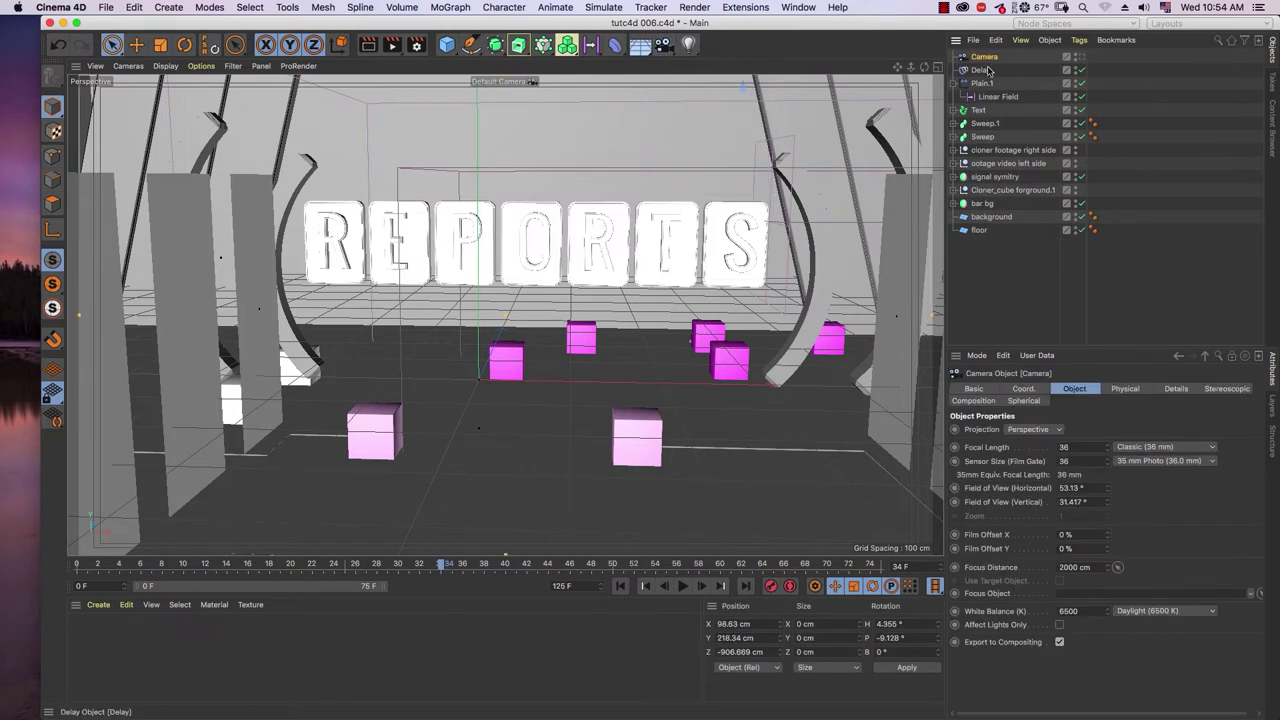
{"action": "double_click", "coordinate": [1006, 57]}
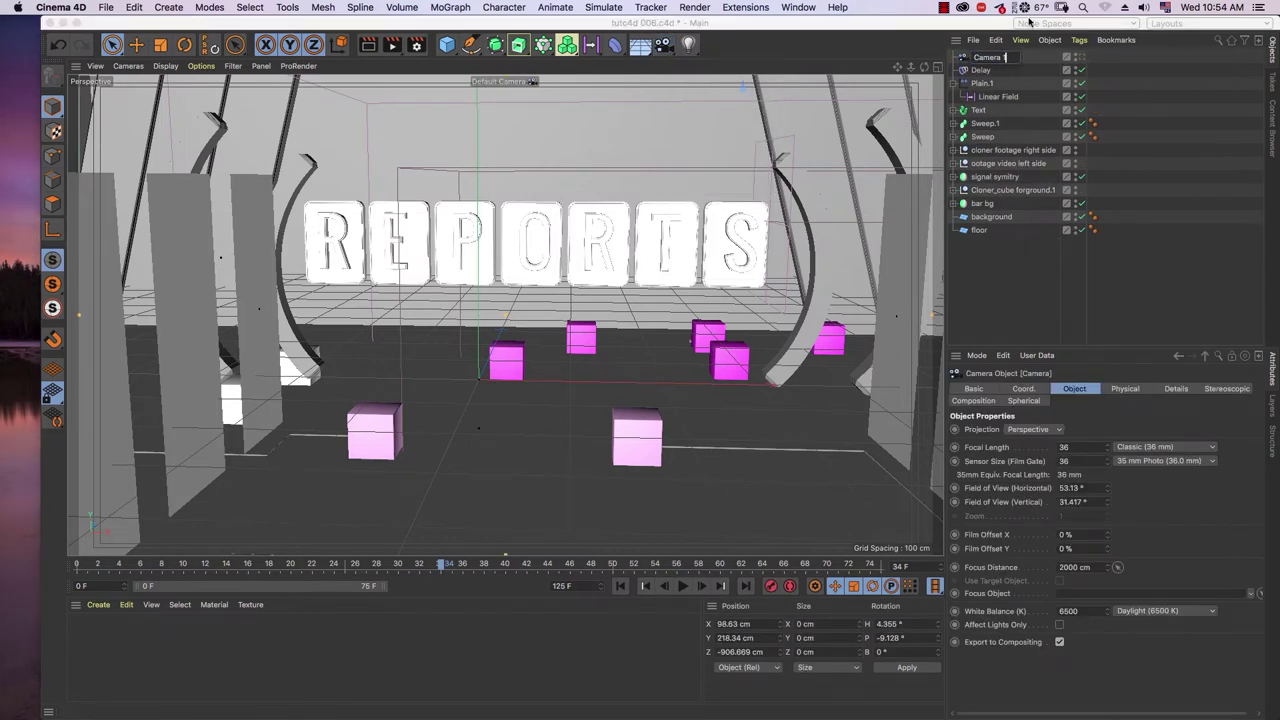
{"action": "type", "text": "1"}
{"action": "key", "text": "Return"}
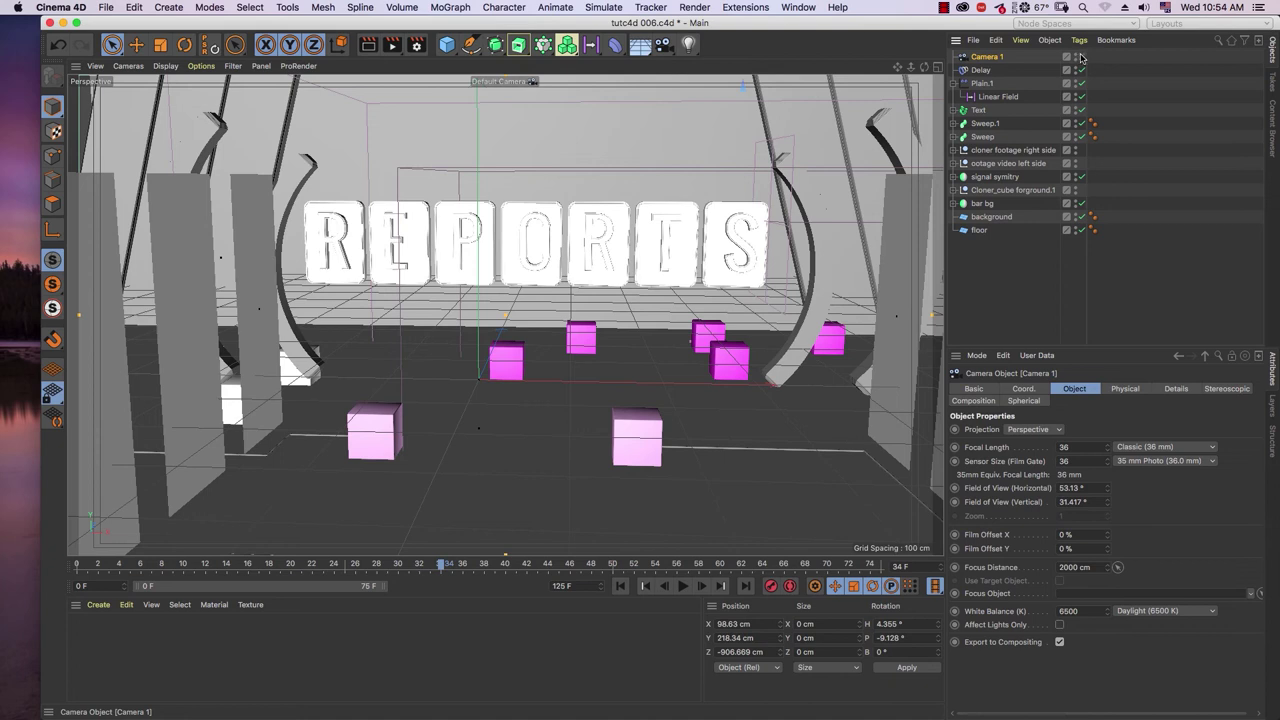
{"action": "left_click", "coordinate": [1140, 447]}
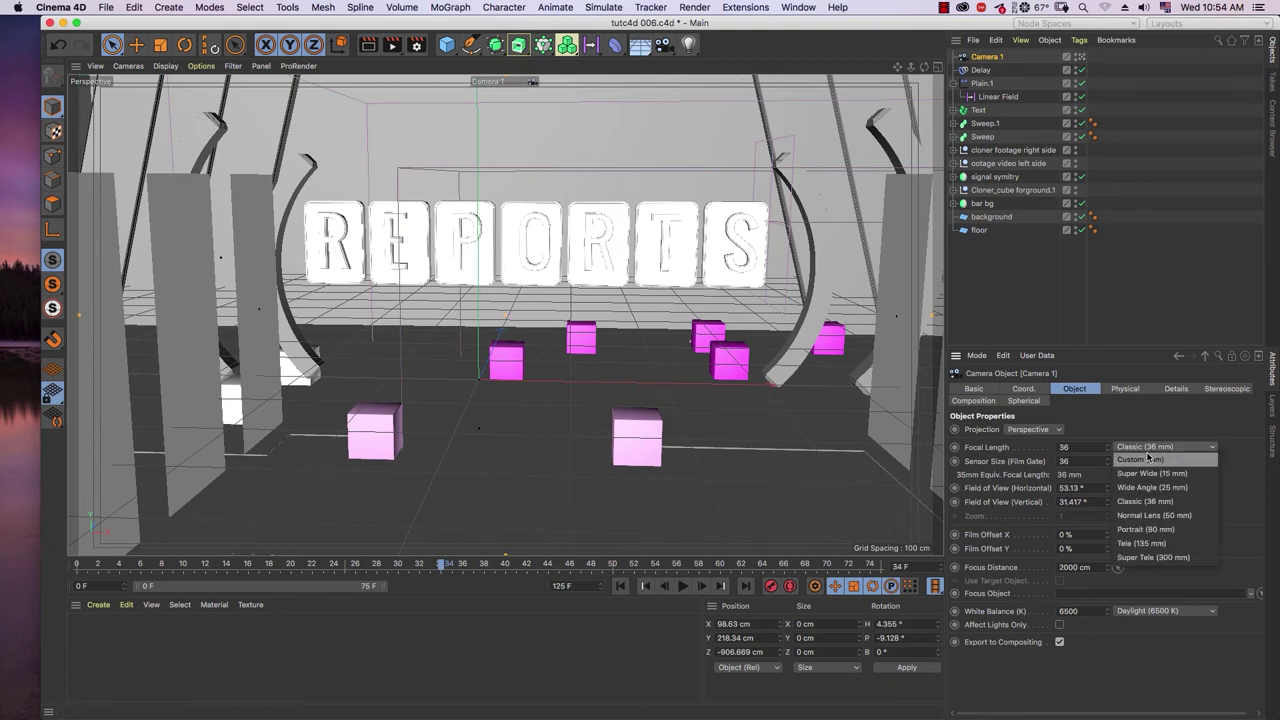
{"action": "left_click", "coordinate": [1166, 488]}
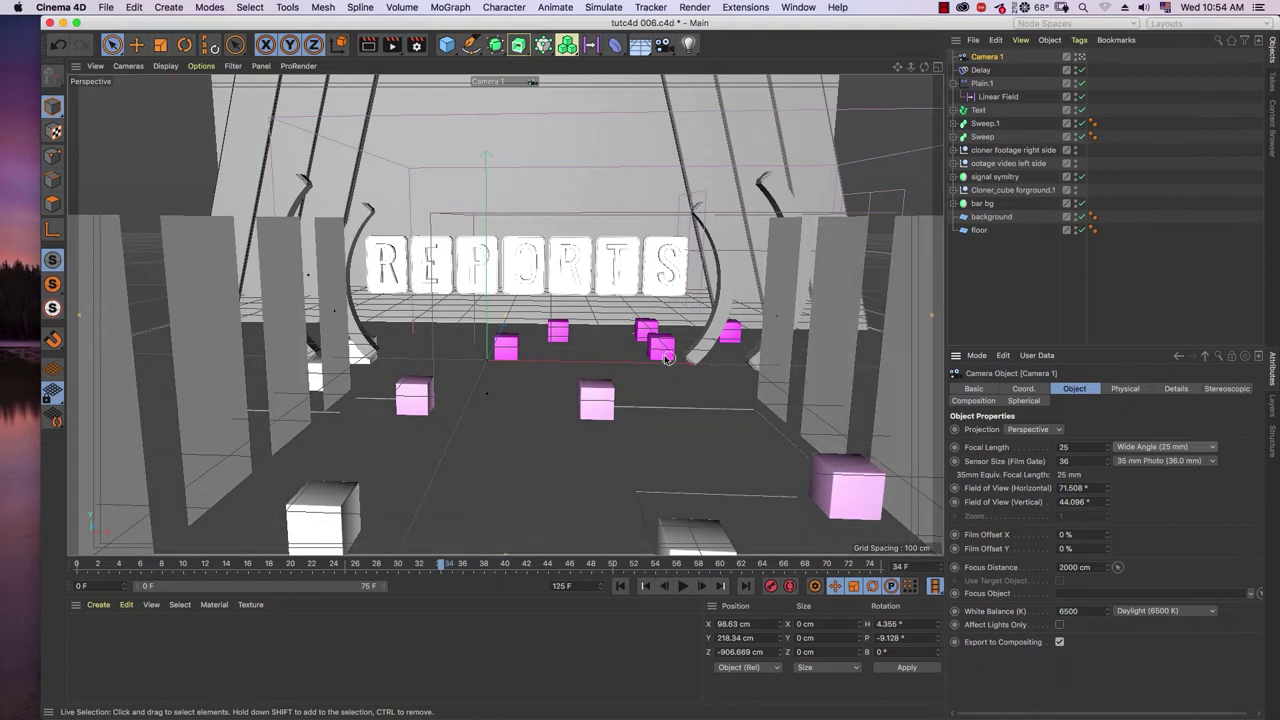
- Move Camera 1 in close on the first letters of REPORTS with the timeline at frame 0
{"action": "left_click", "coordinate": [567, 270]}
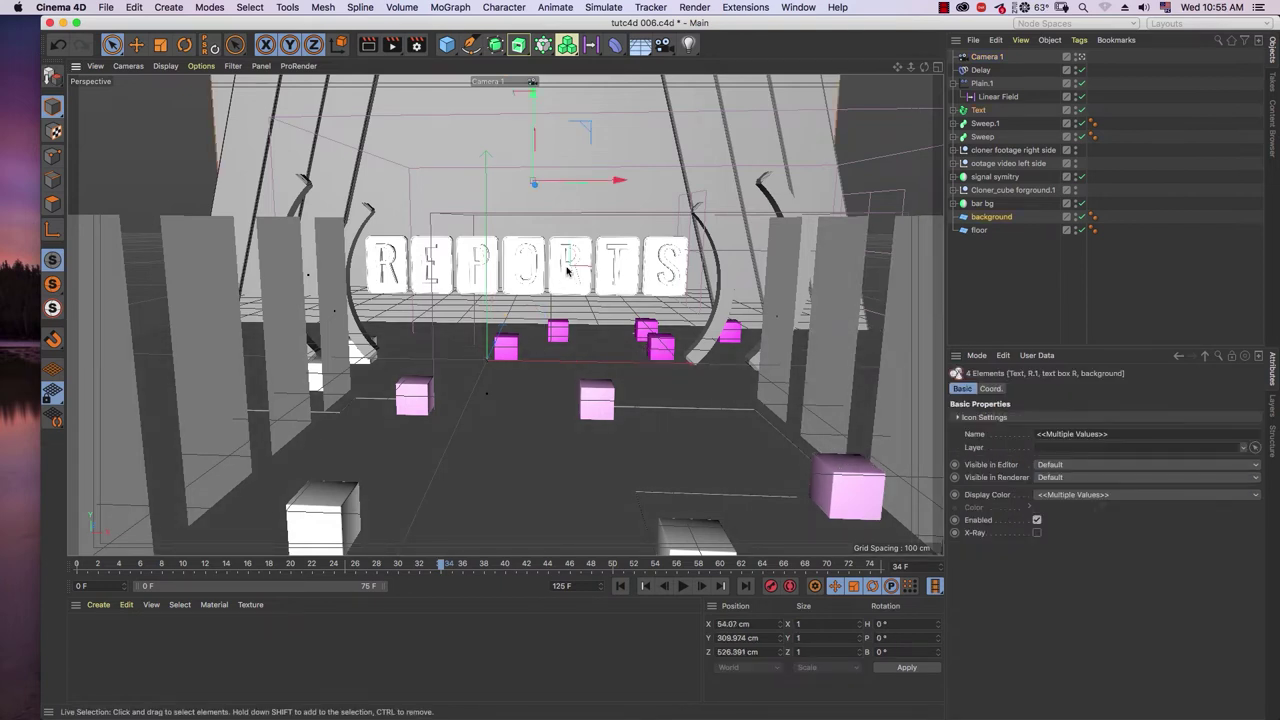
{"action": "scroll", "coordinate": [552, 268], "scroll_direction": "up", "scroll_amount": 8}
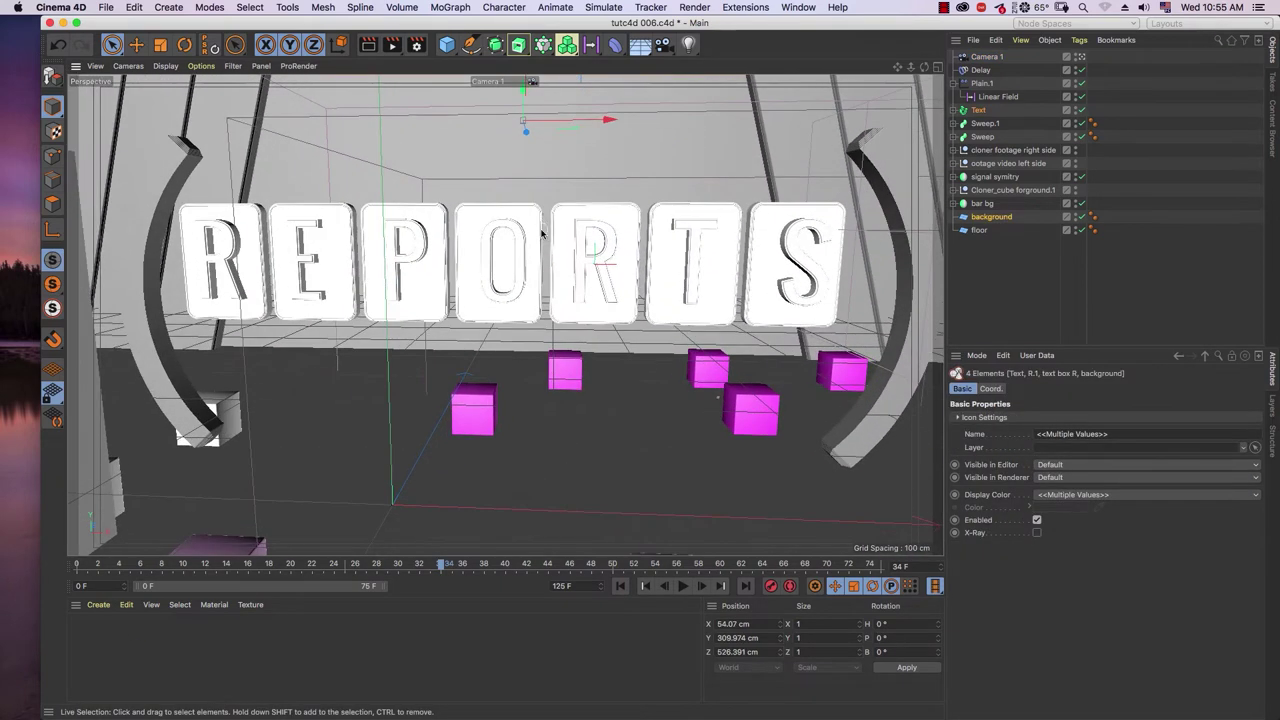
{"action": "scroll", "coordinate": [543, 240], "scroll_direction": "up", "scroll_amount": 6}
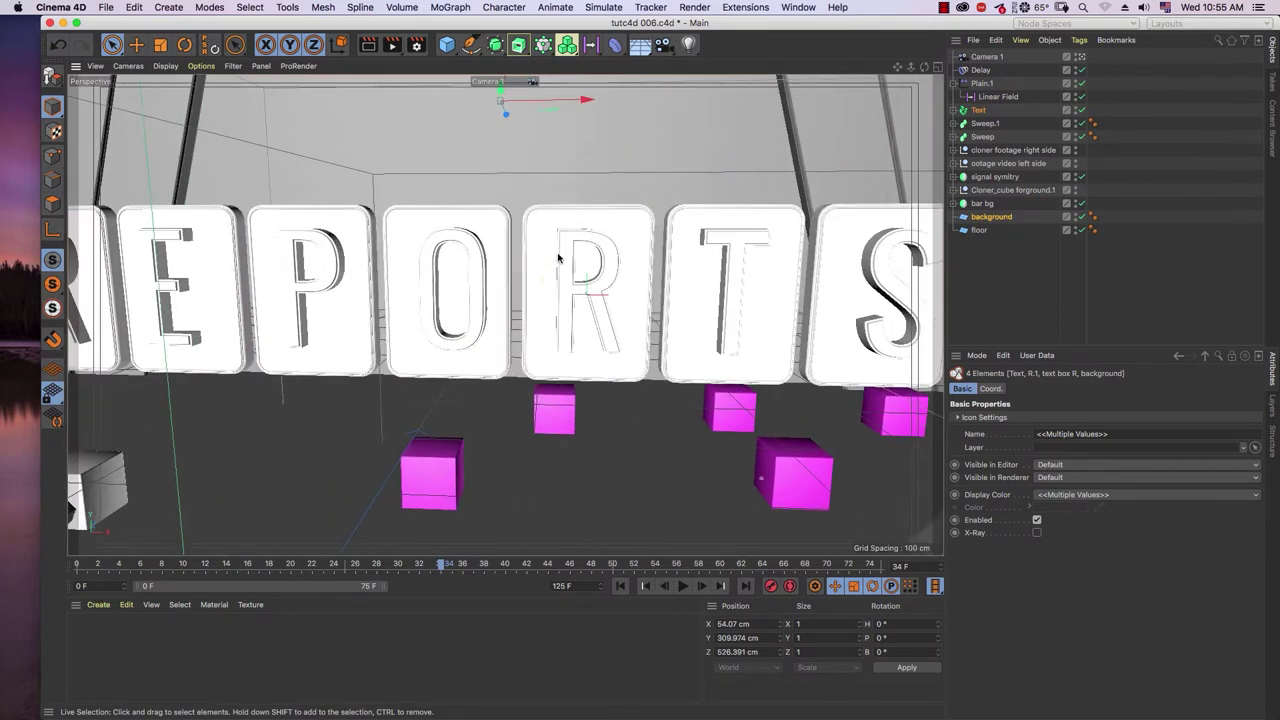
{"action": "scroll", "coordinate": [557, 283], "scroll_direction": "up", "scroll_amount": 2}
{"action": "scroll", "coordinate": [554, 269], "scroll_direction": "down", "scroll_amount": 3}
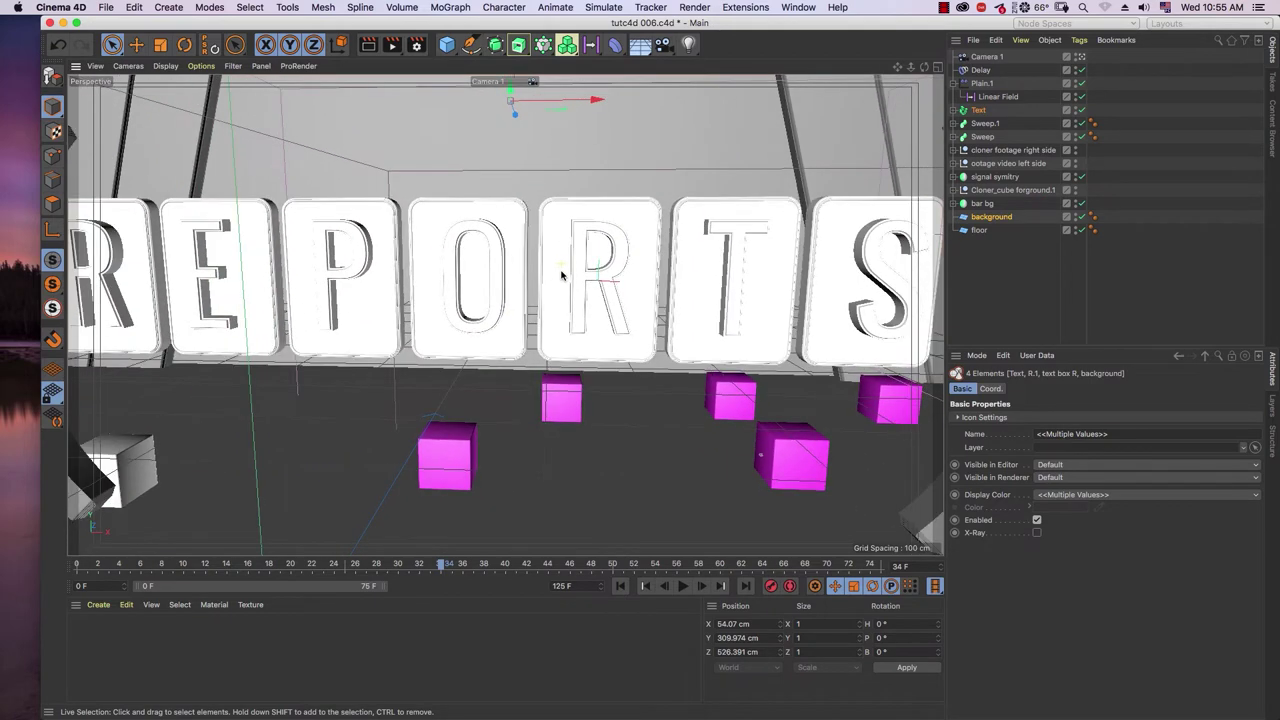
{"action": "scroll", "coordinate": [554, 273], "scroll_direction": "up", "scroll_amount": 2}
{"action": "left_click_drag", "start_coordinate": [240, 567], "coordinate": [29, 563]}
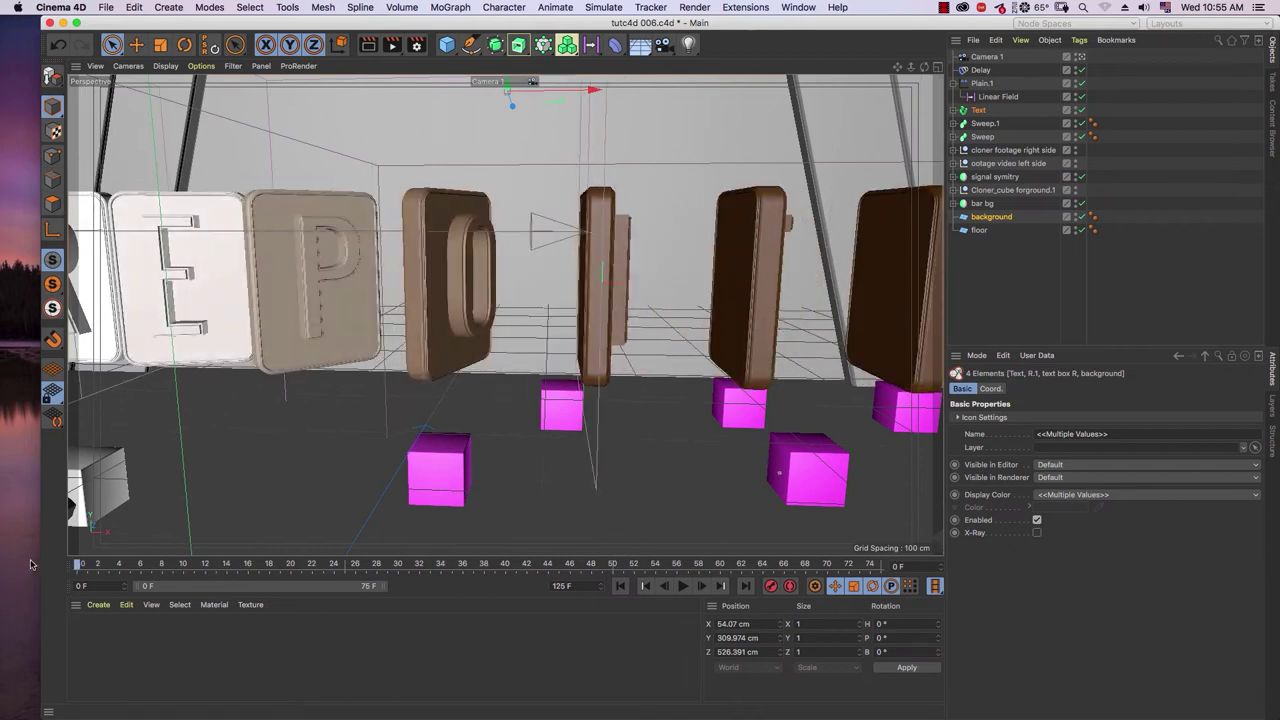
{"action": "middle_click_drag", "start_coordinate": [406, 375], "coordinate": [466, 326], "text": "alt"}
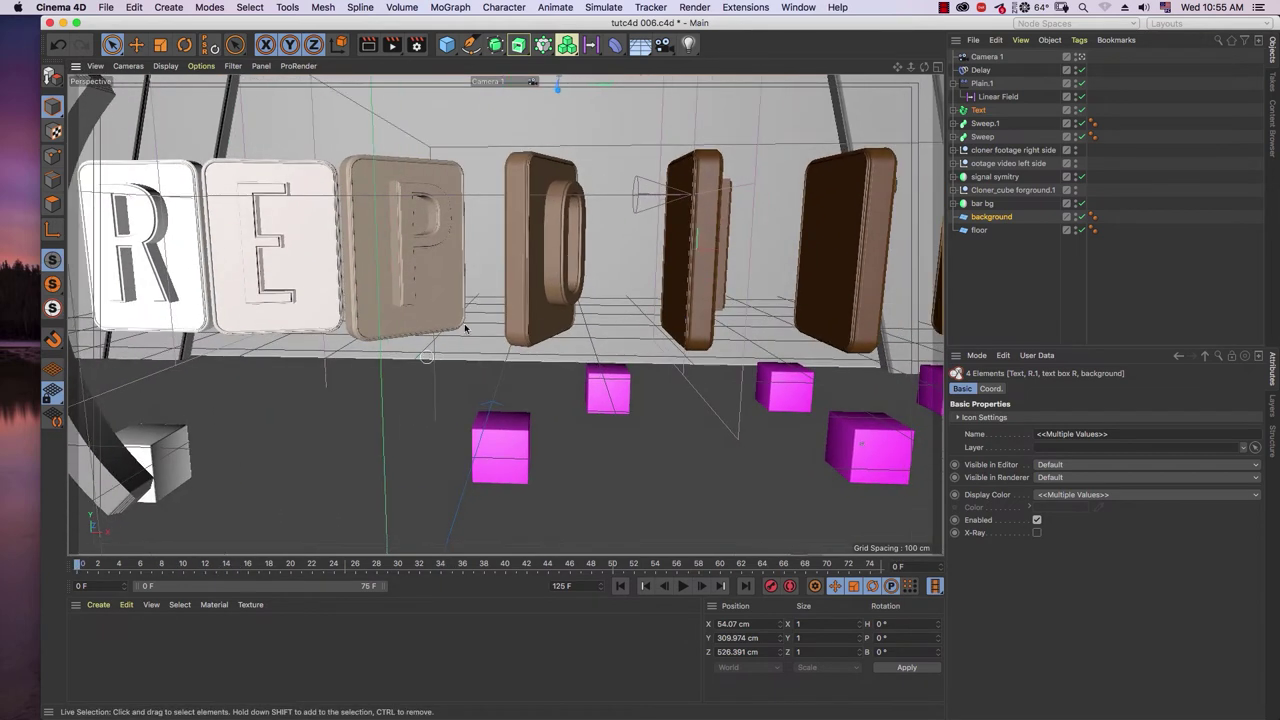
{"action": "scroll", "coordinate": [498, 308], "scroll_direction": "up", "scroll_amount": 2}
{"action": "scroll", "coordinate": [498, 304], "scroll_direction": "down", "scroll_amount": 3}
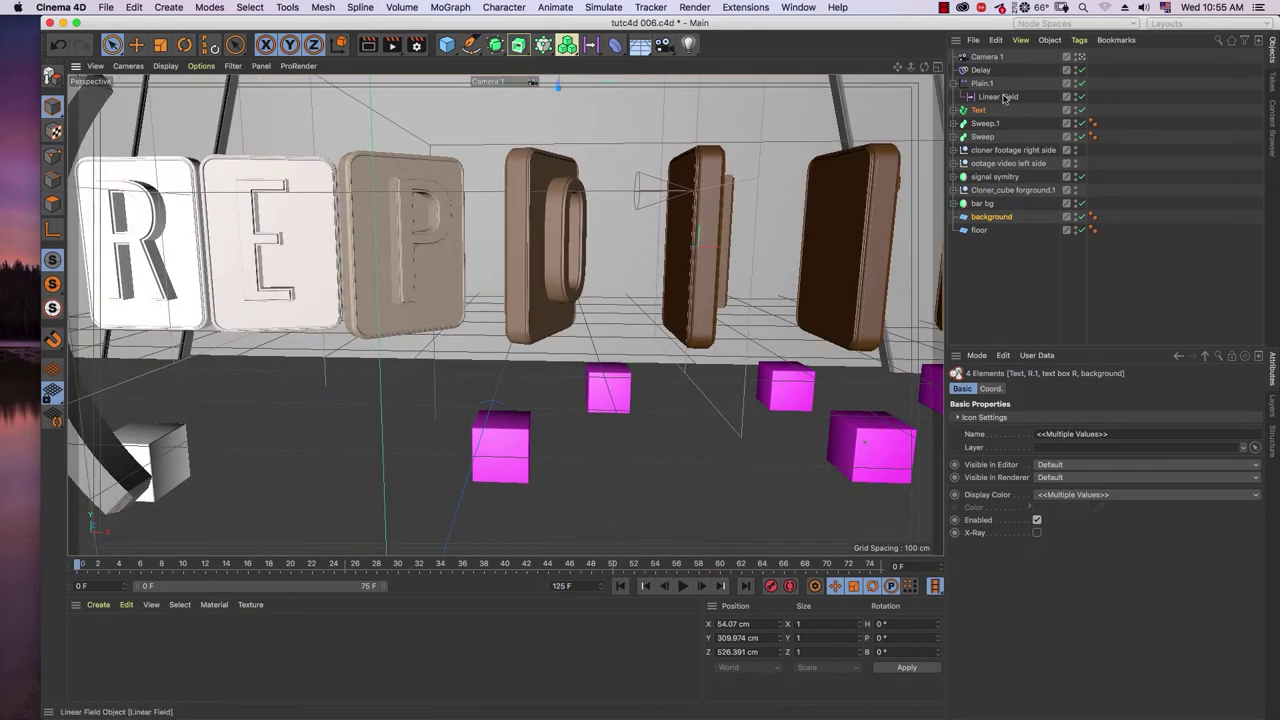
- Enable the composition helpers on Camera 1, turn on the Grid helper and show the grid settings
{"action": "left_click", "coordinate": [990, 58]}
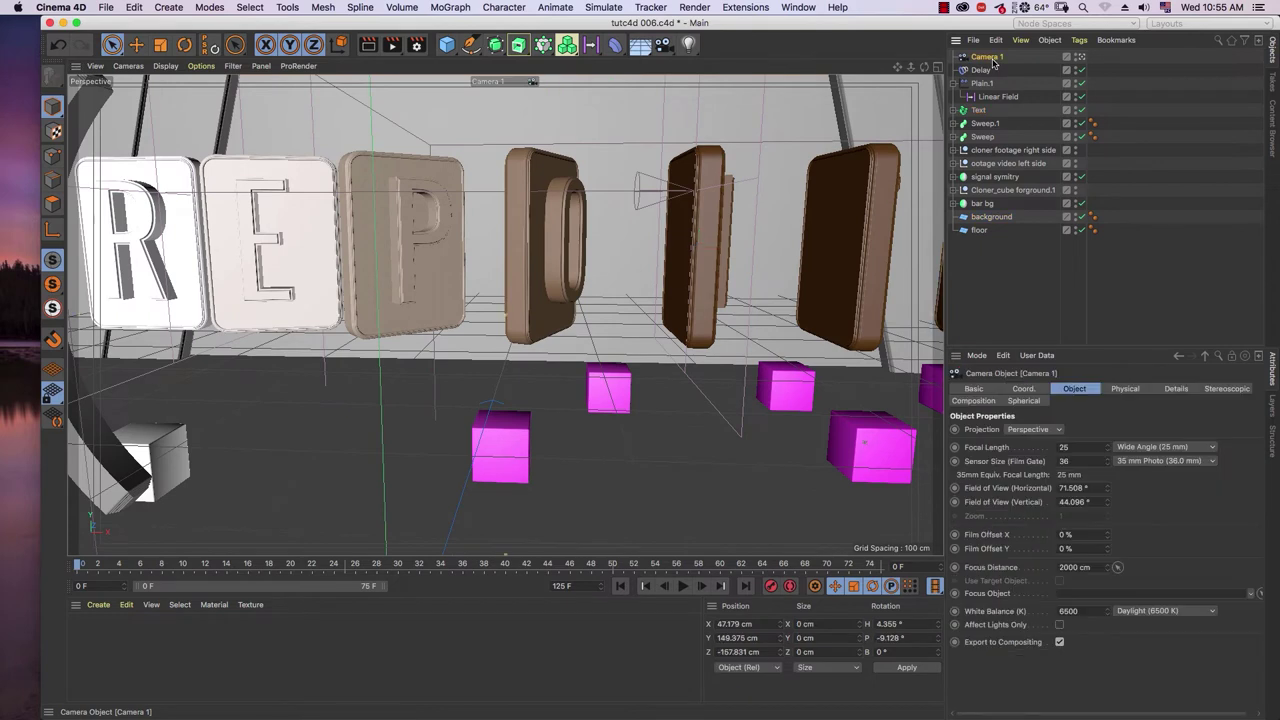
{"action": "left_click", "coordinate": [972, 401]}
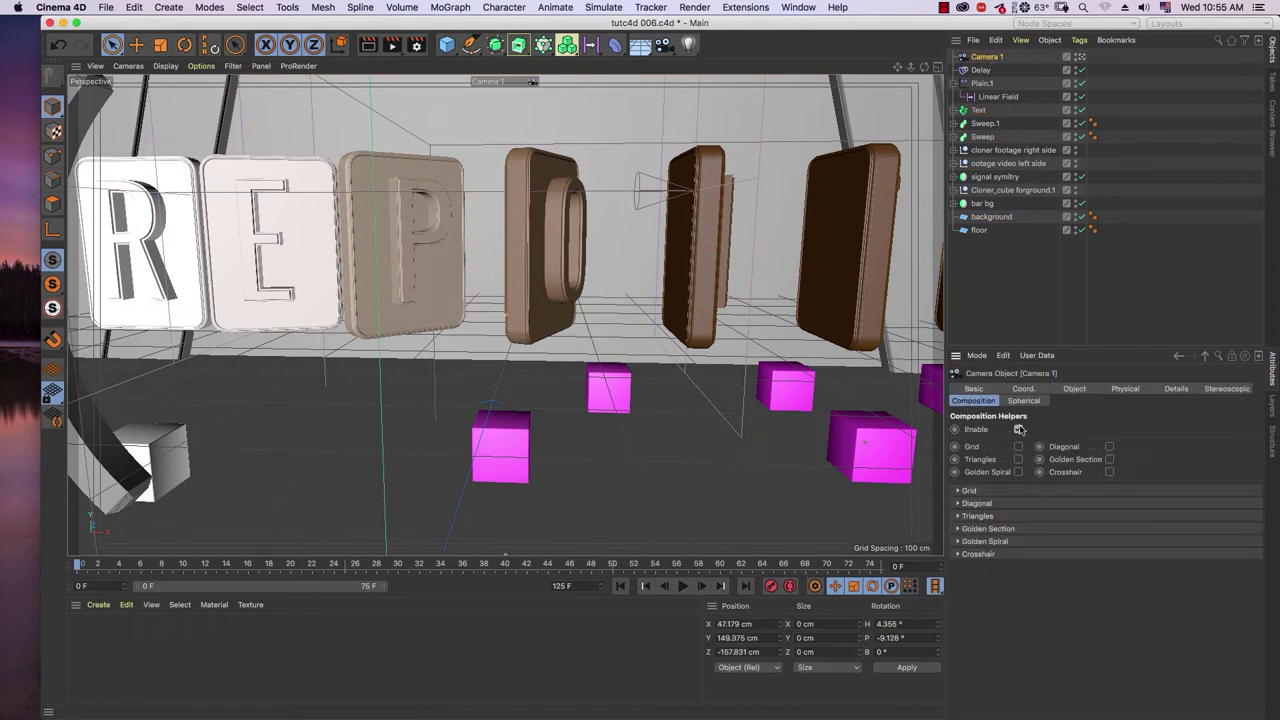
{"action": "left_click", "coordinate": [1018, 429]}
{"action": "left_click", "coordinate": [1019, 447]}
{"action": "left_click", "coordinate": [958, 491]}
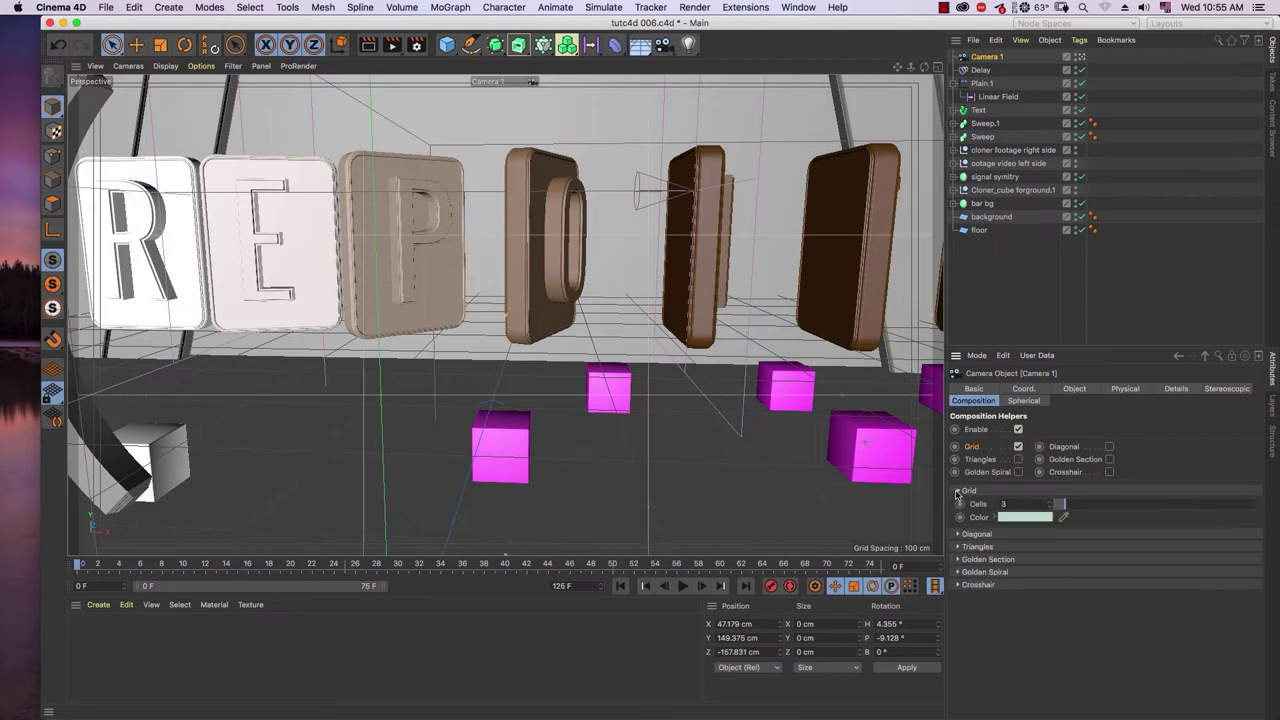
- Set the composition grid's color to a saturated green
{"action": "left_click", "coordinate": [1034, 518]}
{"action": "left_click_drag", "start_coordinate": [1076, 533], "coordinate": [1158, 530]}
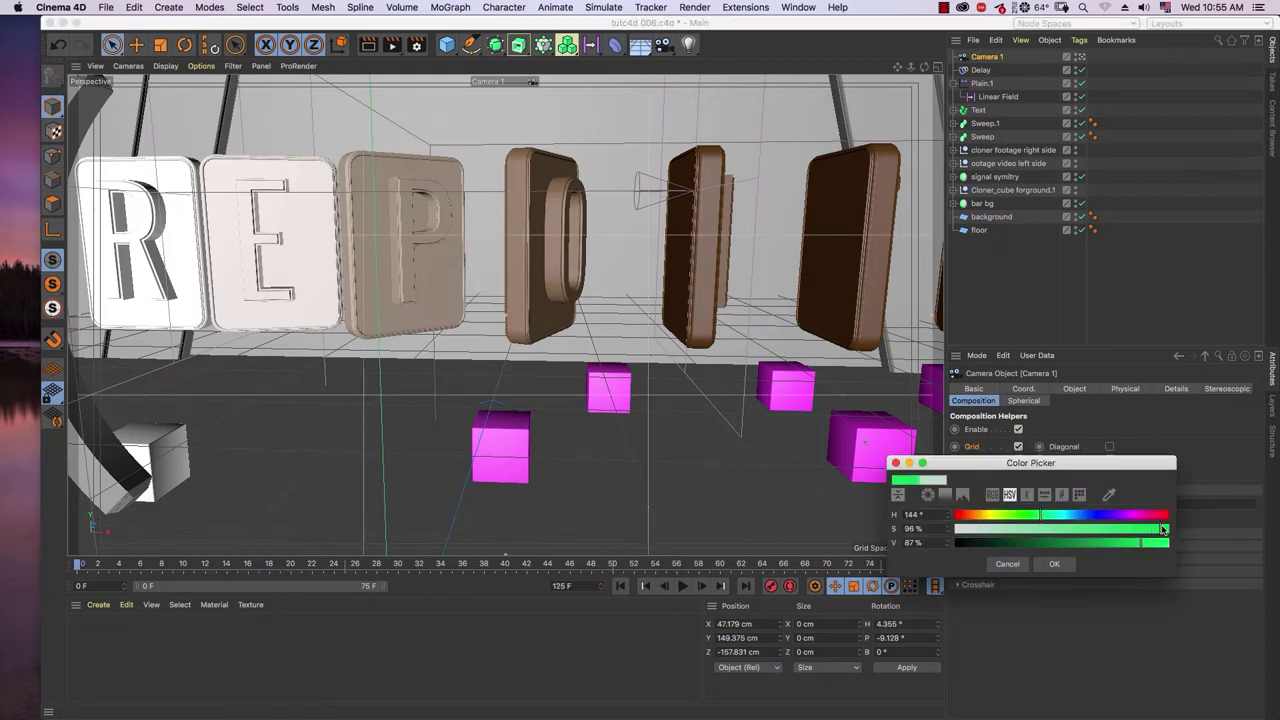
{"action": "left_click", "coordinate": [1054, 564]}
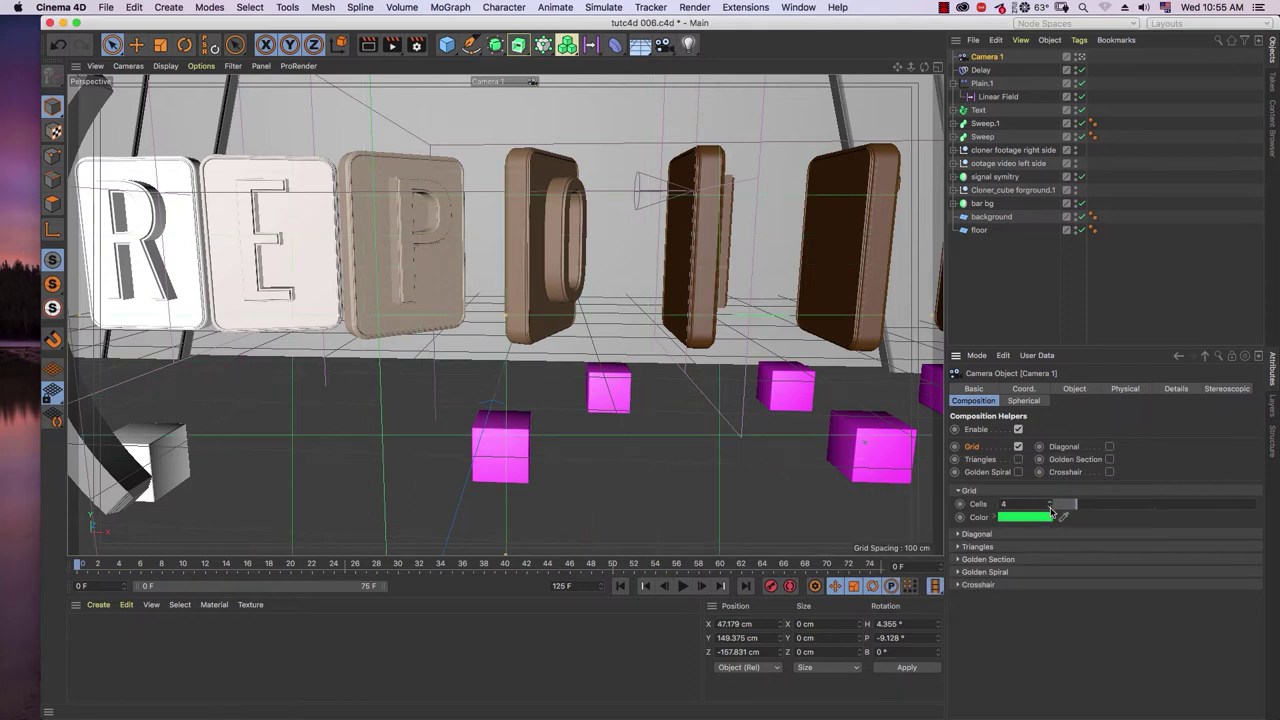
- Set Camera 1's composition grid color to a bright red
{"action": "left_click", "coordinate": [1043, 519]}
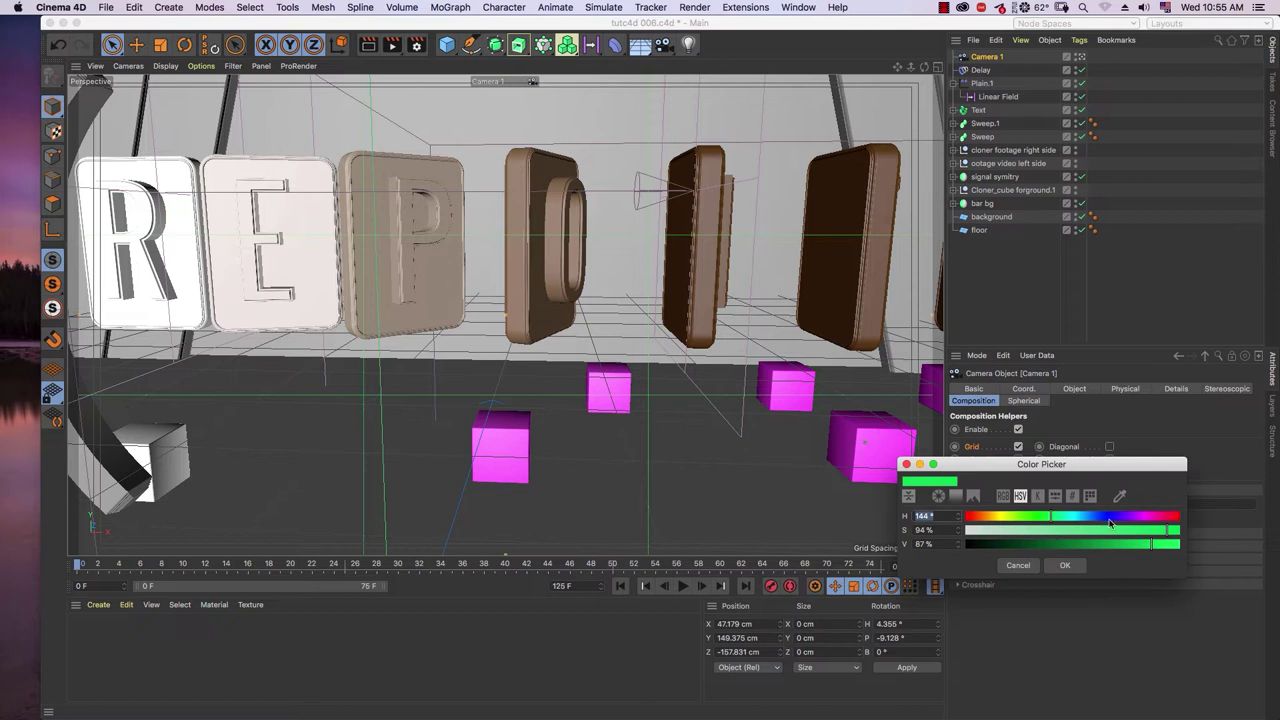
{"action": "left_click_drag", "start_coordinate": [1109, 522], "coordinate": [1178, 519]}
{"action": "left_click", "coordinate": [956, 496]}
{"action": "left_click", "coordinate": [1032, 518]}
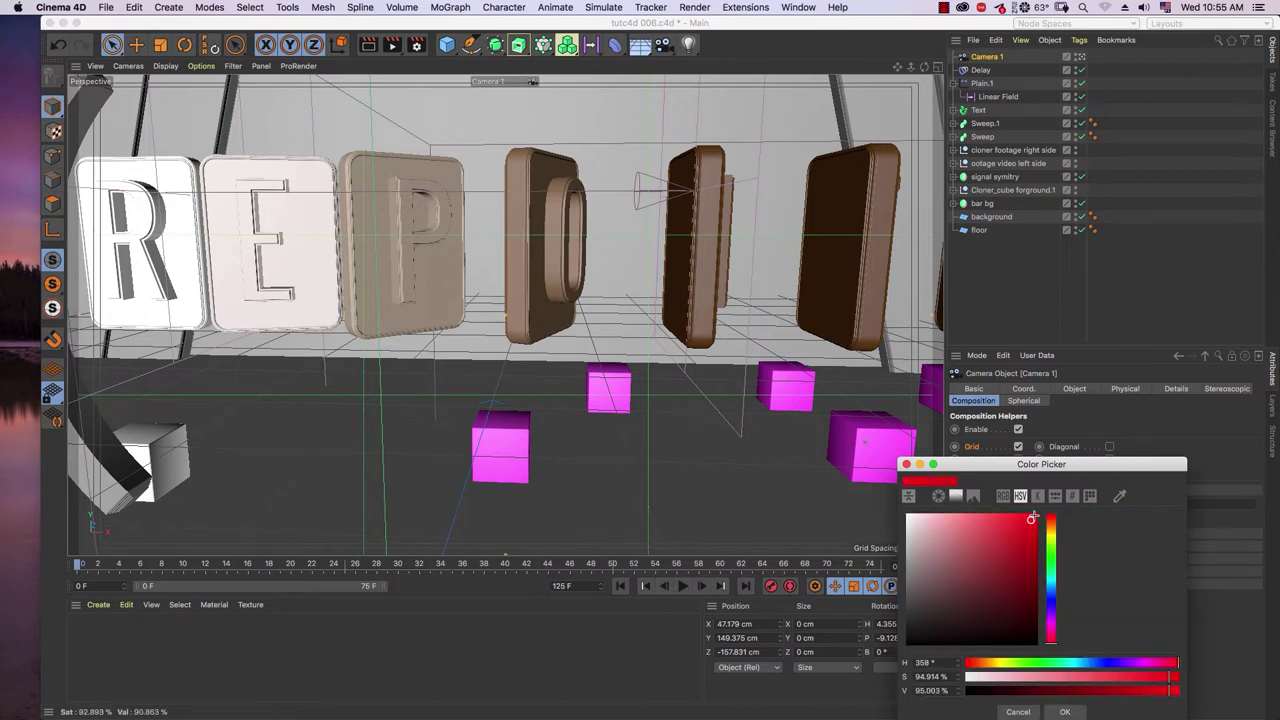
{"action": "left_click", "coordinate": [1060, 712]}
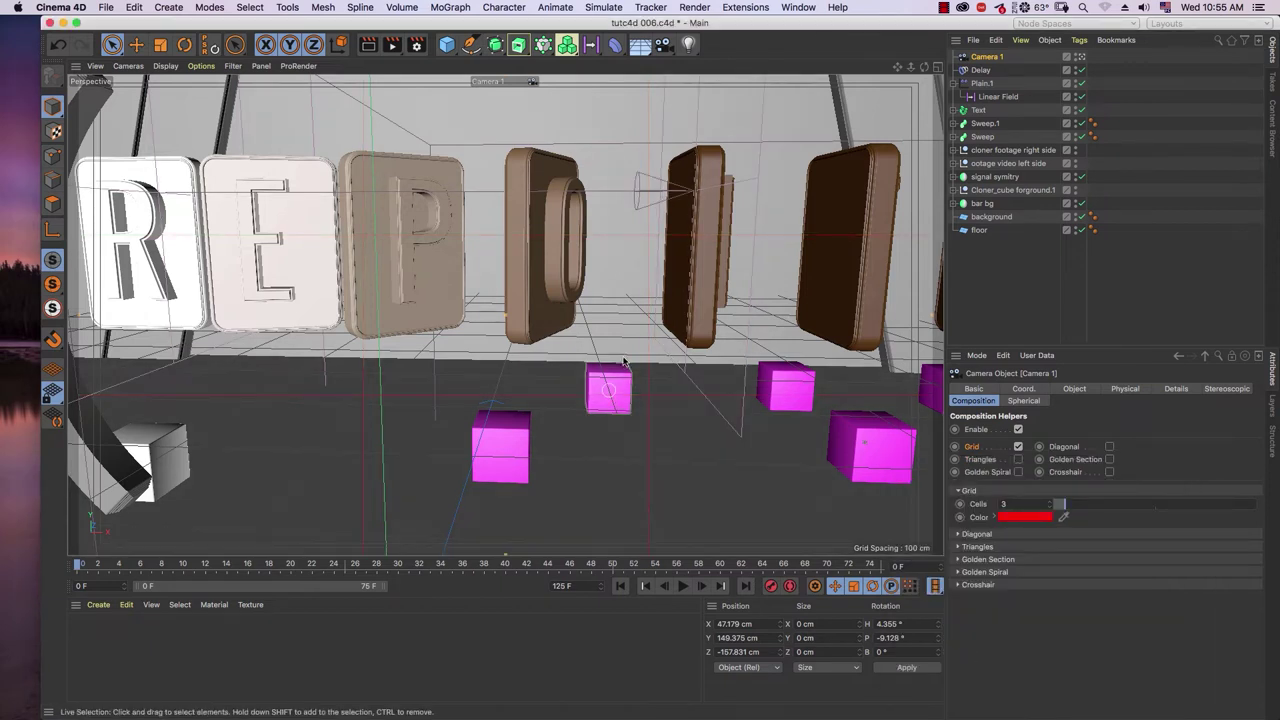
- Move Camera 1 closer to the letters P and O
{"action": "scroll", "coordinate": [480, 304], "scroll_direction": "up", "scroll_amount": 3}
{"action": "scroll", "coordinate": [484, 306], "scroll_direction": "down", "scroll_amount": 2}
{"action": "scroll", "coordinate": [478, 288], "scroll_direction": "up", "scroll_amount": 6}
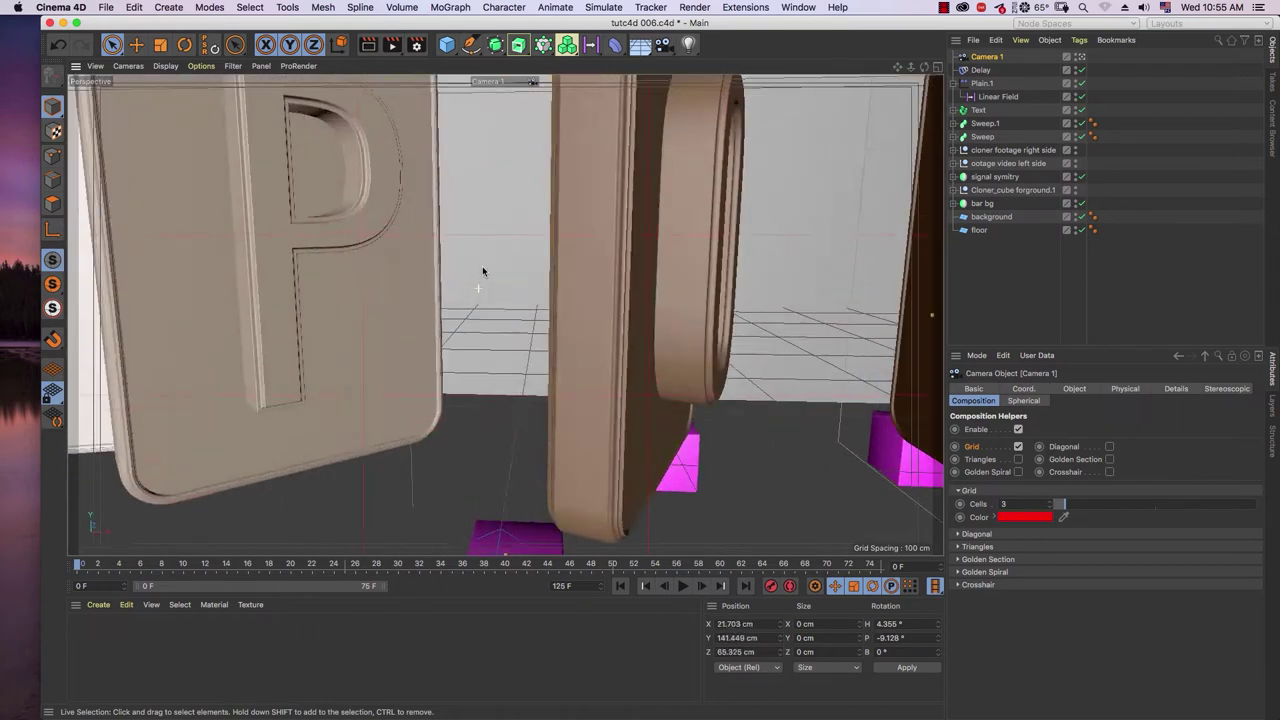
{"action": "scroll", "coordinate": [483, 271], "scroll_direction": "down", "scroll_amount": 5}
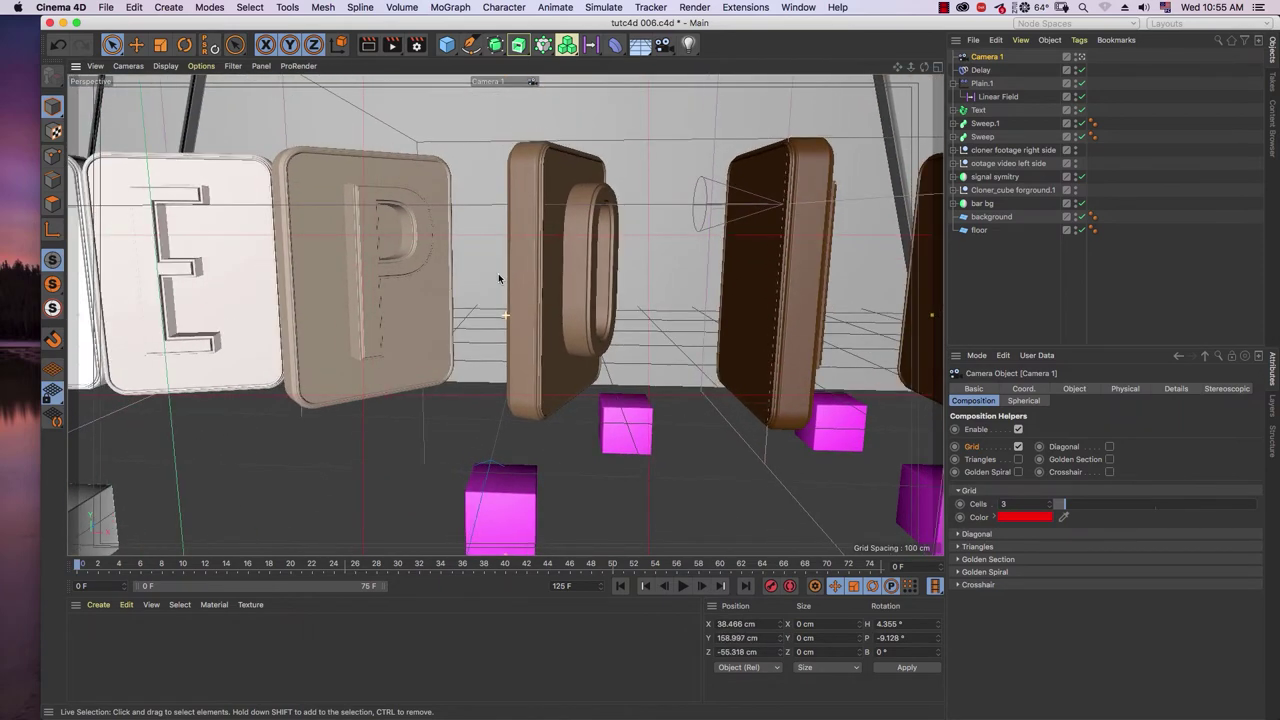
- Reduce Camera 1's heading to 2.355° and orbit it slightly to a flatter view of the letters E, P and O
{"action": "left_click", "coordinate": [1023, 388]}
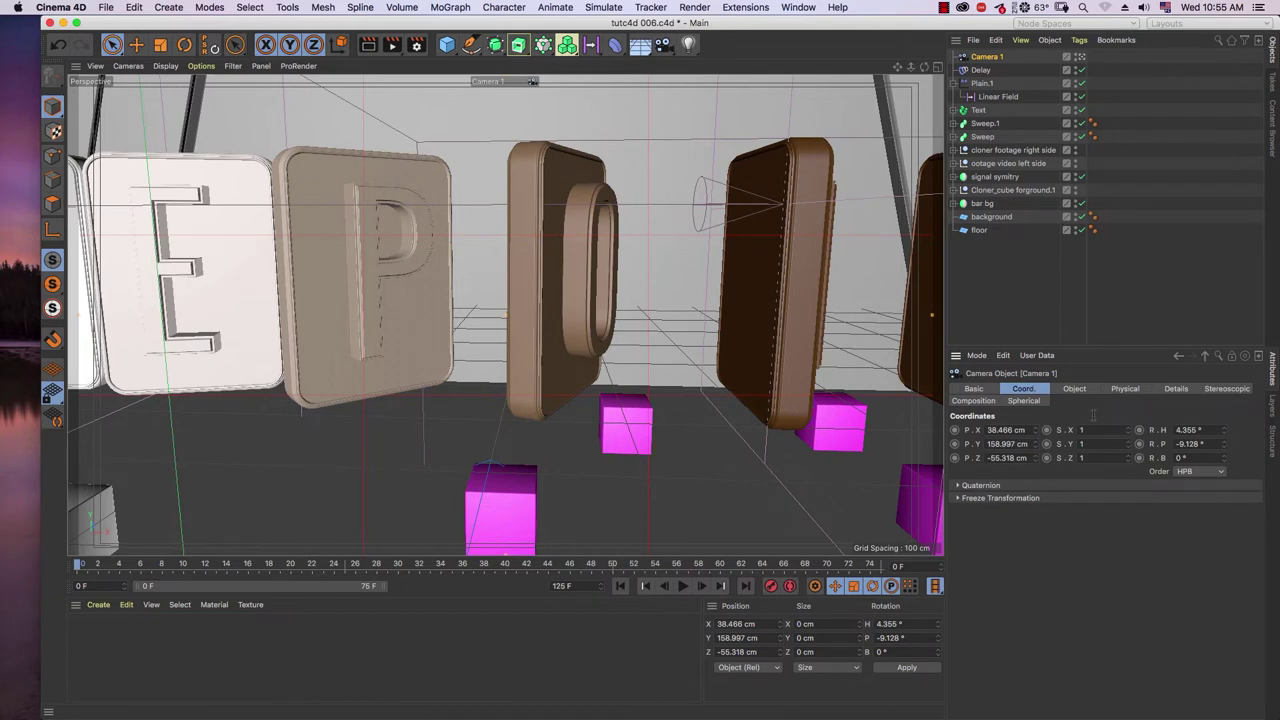
{"action": "left_click", "coordinate": [1225, 433]}
{"action": "left_click", "coordinate": [1225, 433]}
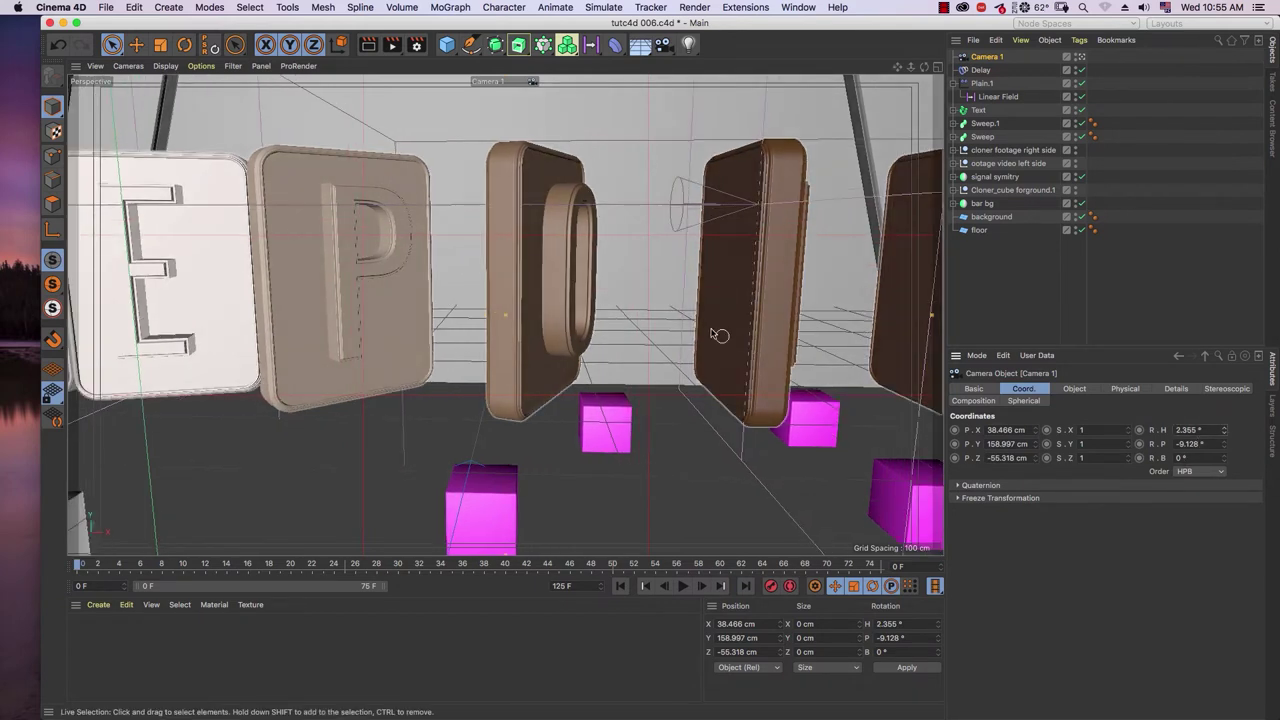
{"action": "left_click_drag", "start_coordinate": [707, 323], "coordinate": [703, 314], "text": "alt"}
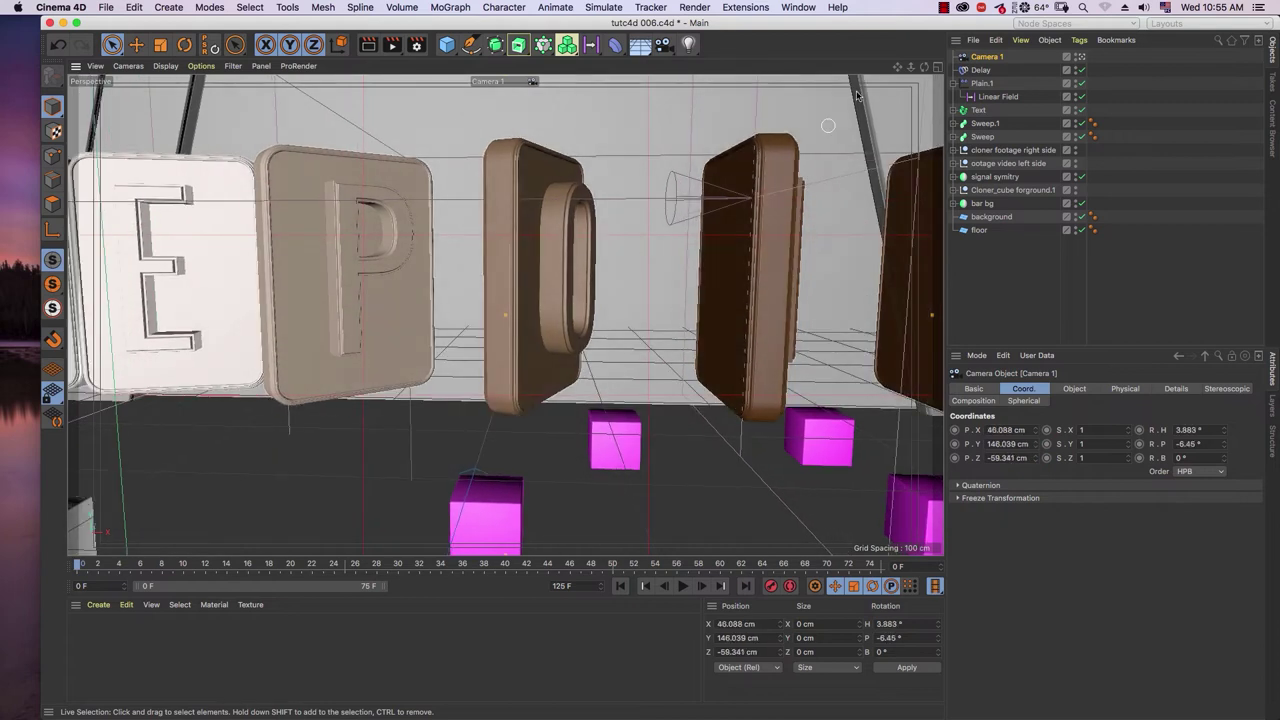
{"action": "left_click_drag", "start_coordinate": [677, 263], "coordinate": [843, 355], "text": "alt"}
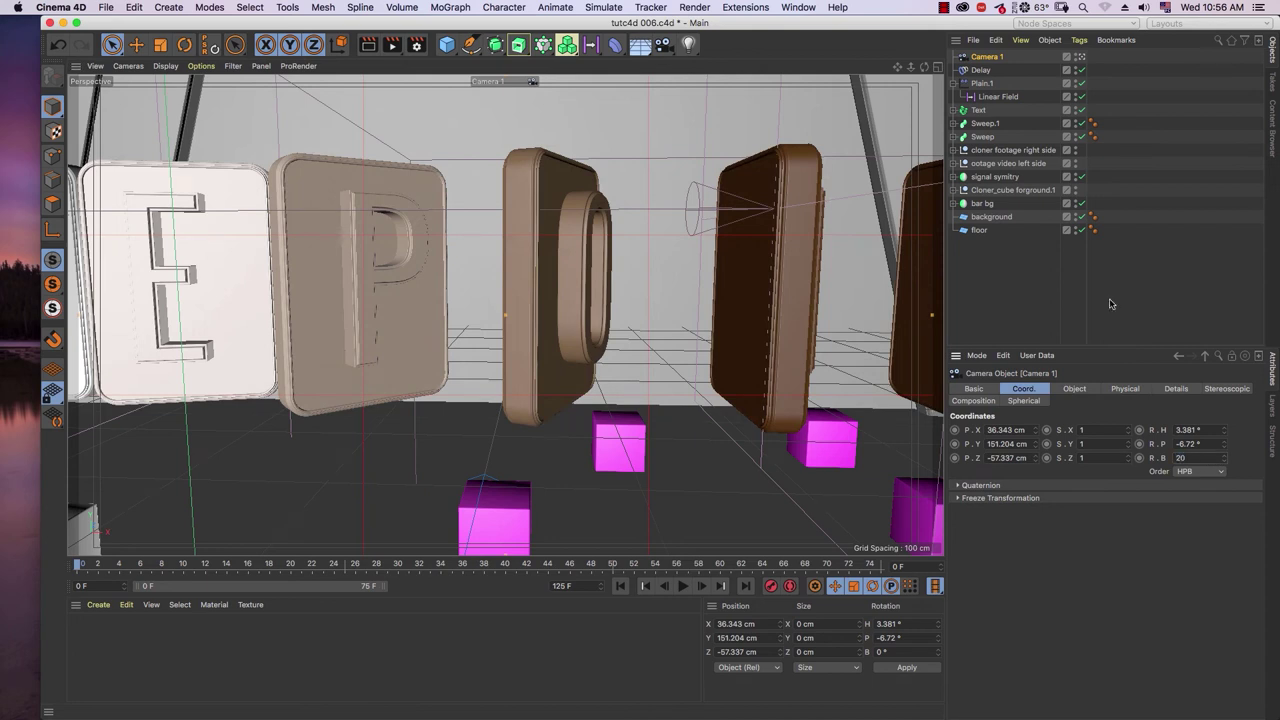
- Tilt Camera 1 by setting its bank to 20°, pitch to 5° and heading to -0.05°, shifting it to keep the letters framed
{"action": "key", "text": "Return"}
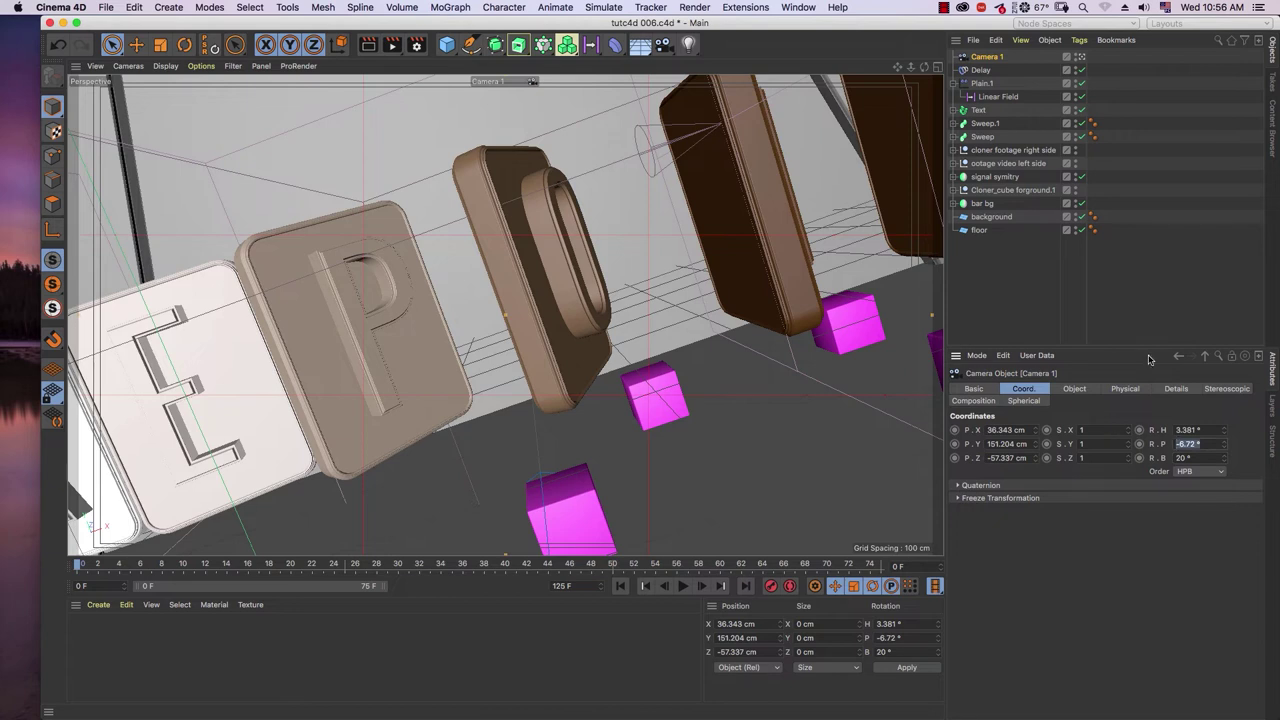
{"action": "key", "text": "Return"}
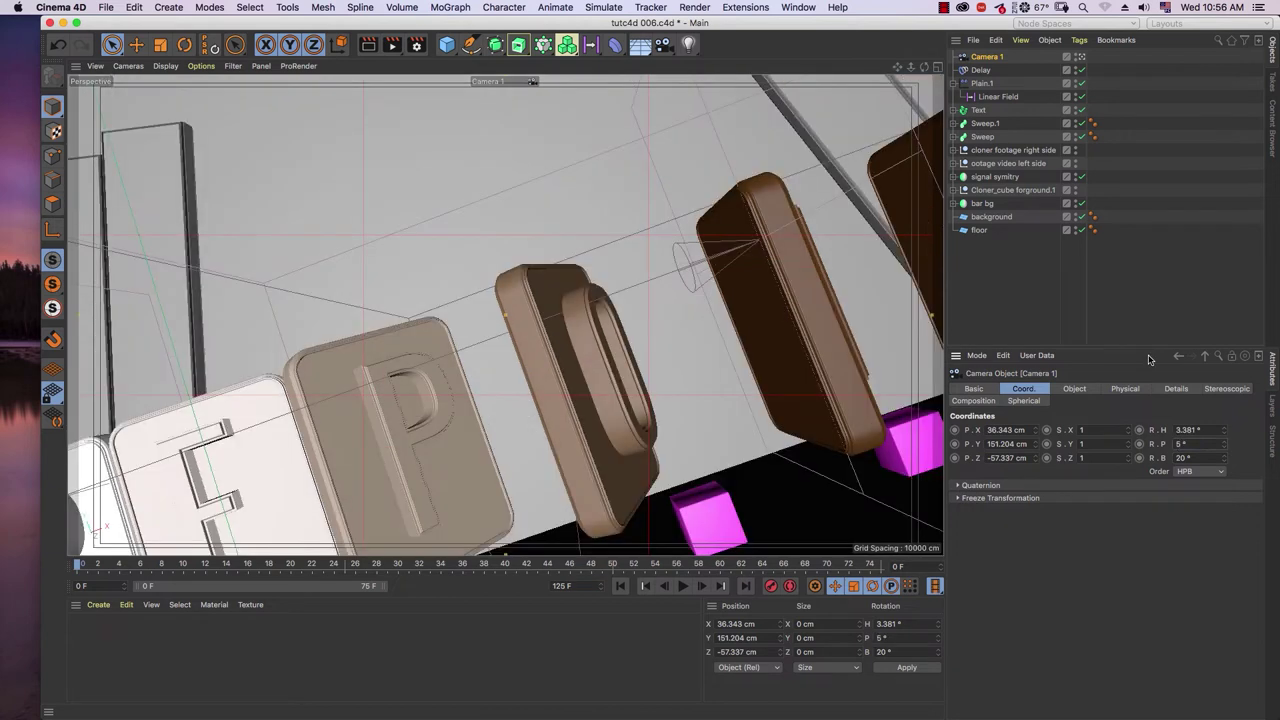
{"action": "middle_click_drag", "start_coordinate": [526, 440], "coordinate": [533, 402], "text": "alt"}
{"action": "scroll", "coordinate": [533, 405], "scroll_direction": "up", "scroll_amount": 2}
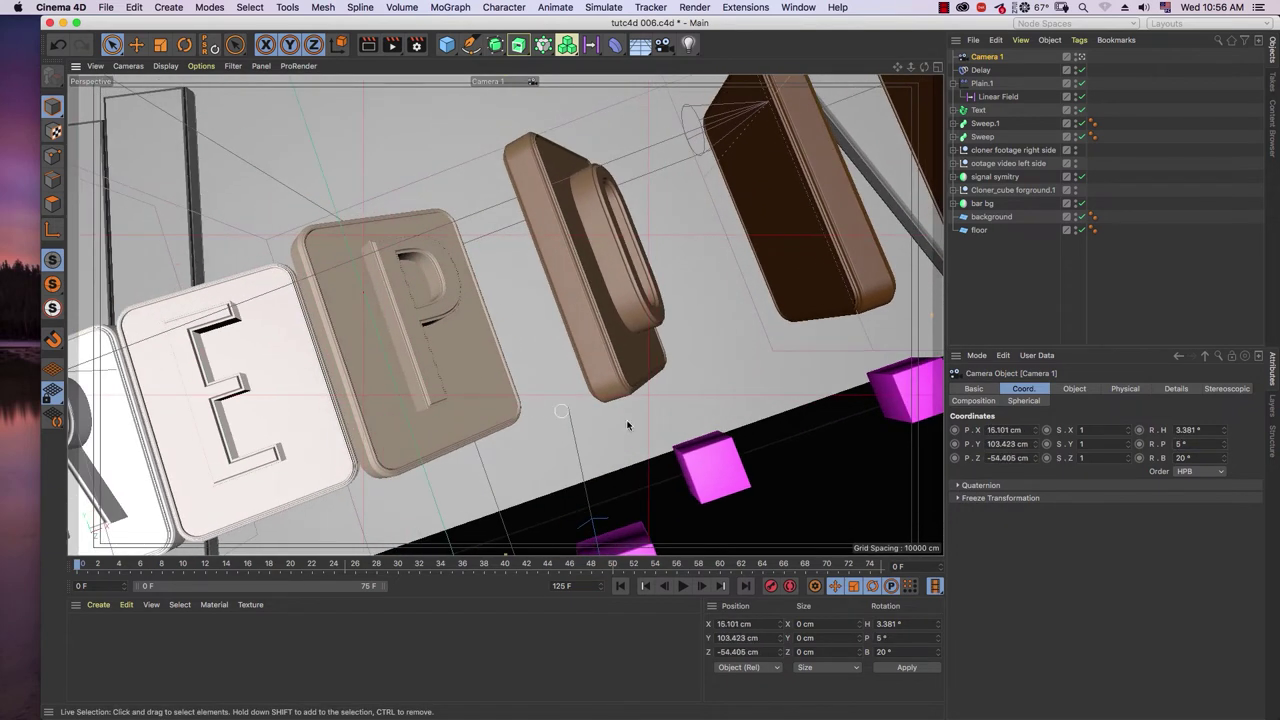
{"action": "left_click", "coordinate": [1190, 429]}
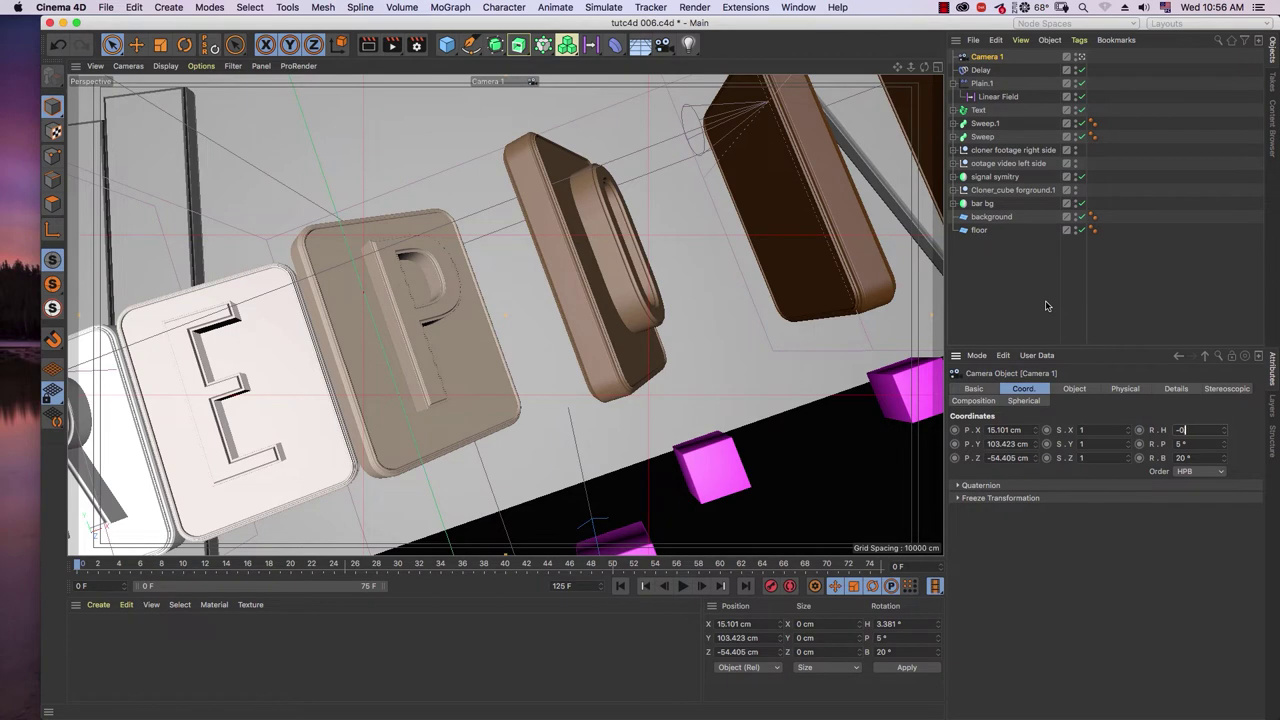
{"action": "type", "text": "-0.05"}
{"action": "key", "text": "Return"}
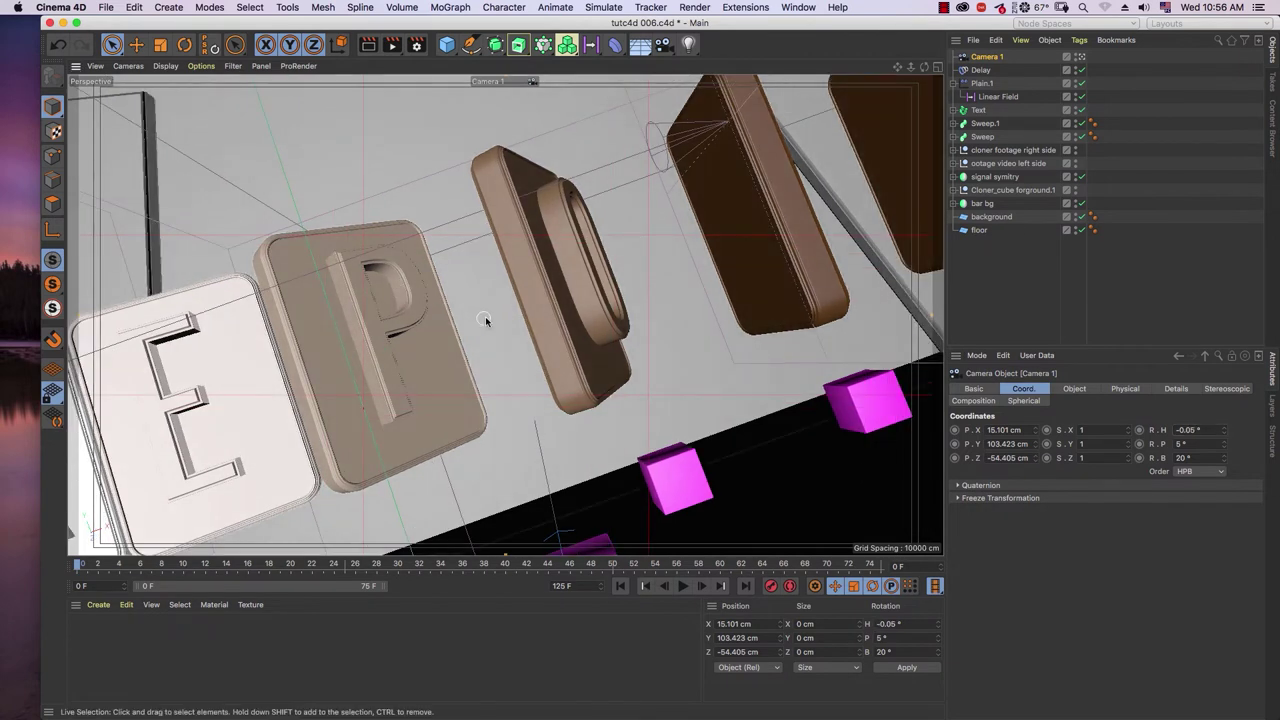
- Reposition Camera 1 for a tight tilted close-up of the letters E and P at frame 0
{"action": "middle_click_drag", "start_coordinate": [486, 320], "coordinate": [528, 314], "text": "alt"}
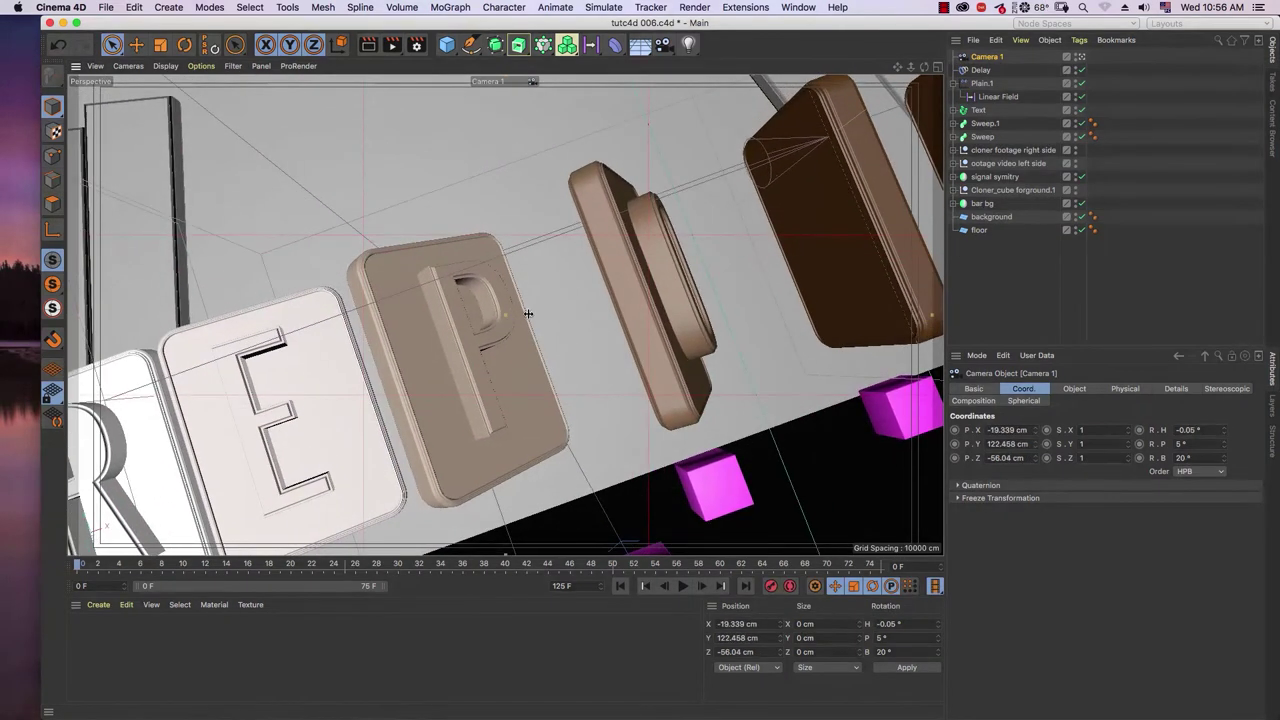
{"action": "scroll", "coordinate": [528, 314], "scroll_direction": "down", "scroll_amount": 6}
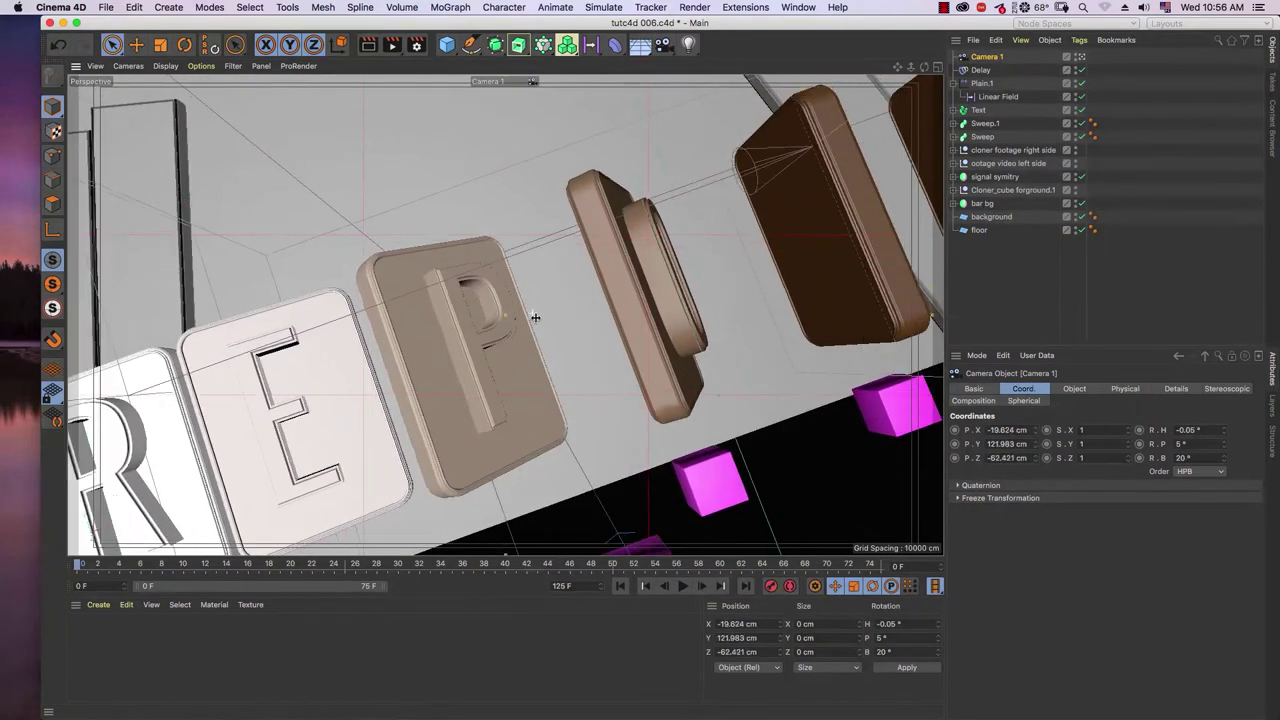
{"action": "scroll", "coordinate": [540, 332], "scroll_direction": "up", "scroll_amount": 4}
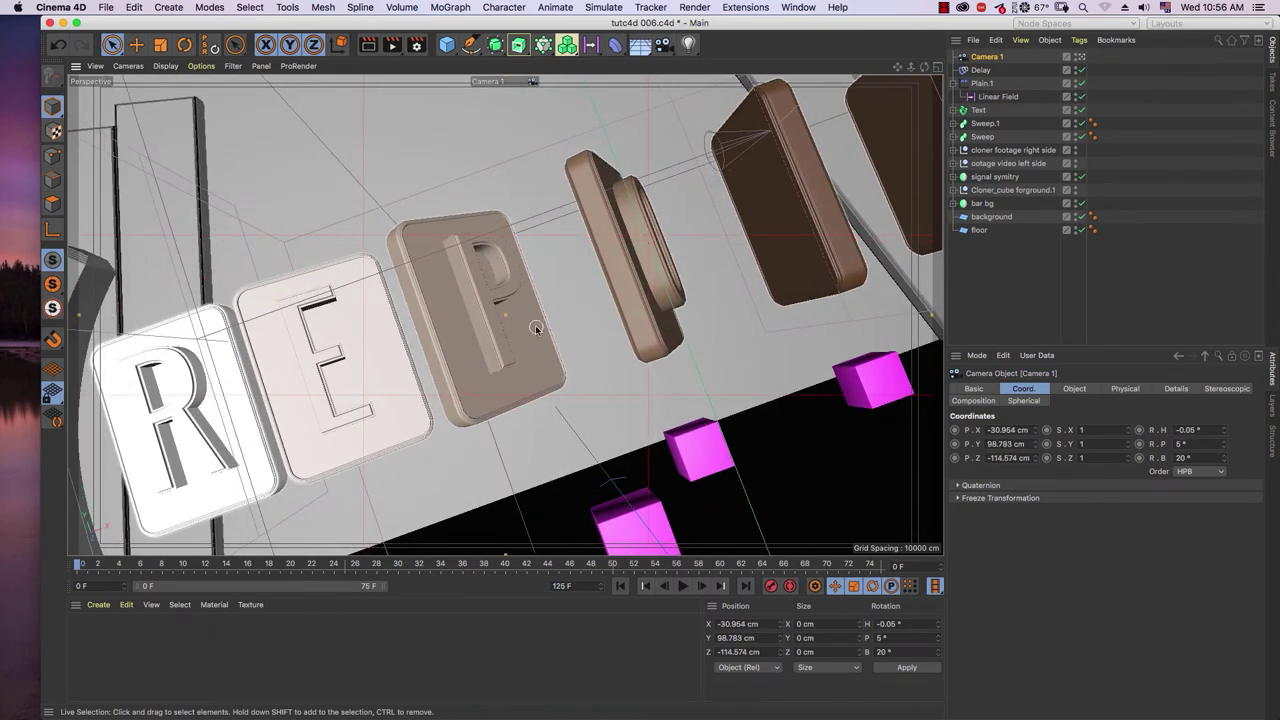
{"action": "scroll", "coordinate": [537, 328], "scroll_direction": "up", "scroll_amount": 4}
{"action": "scroll", "coordinate": [539, 323], "scroll_direction": "up", "scroll_amount": 3}
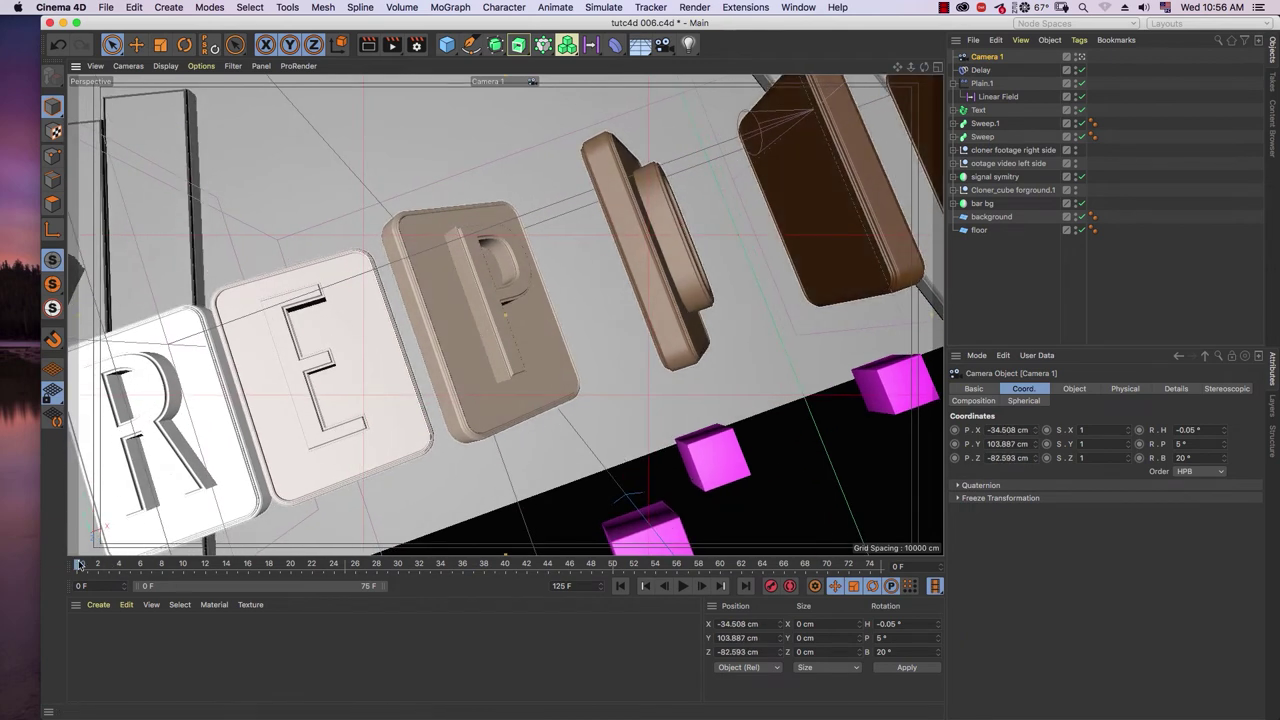
{"action": "mouse_move", "coordinate": [79, 565]}
{"action": "left_mouse_down"}
{"action": "mouse_move", "coordinate": [237, 565]}
{"action": "mouse_move", "coordinate": [64, 563]}
{"action": "left_mouse_up"}
{"action": "scroll", "coordinate": [539, 316], "scroll_direction": "up", "scroll_amount": 3}
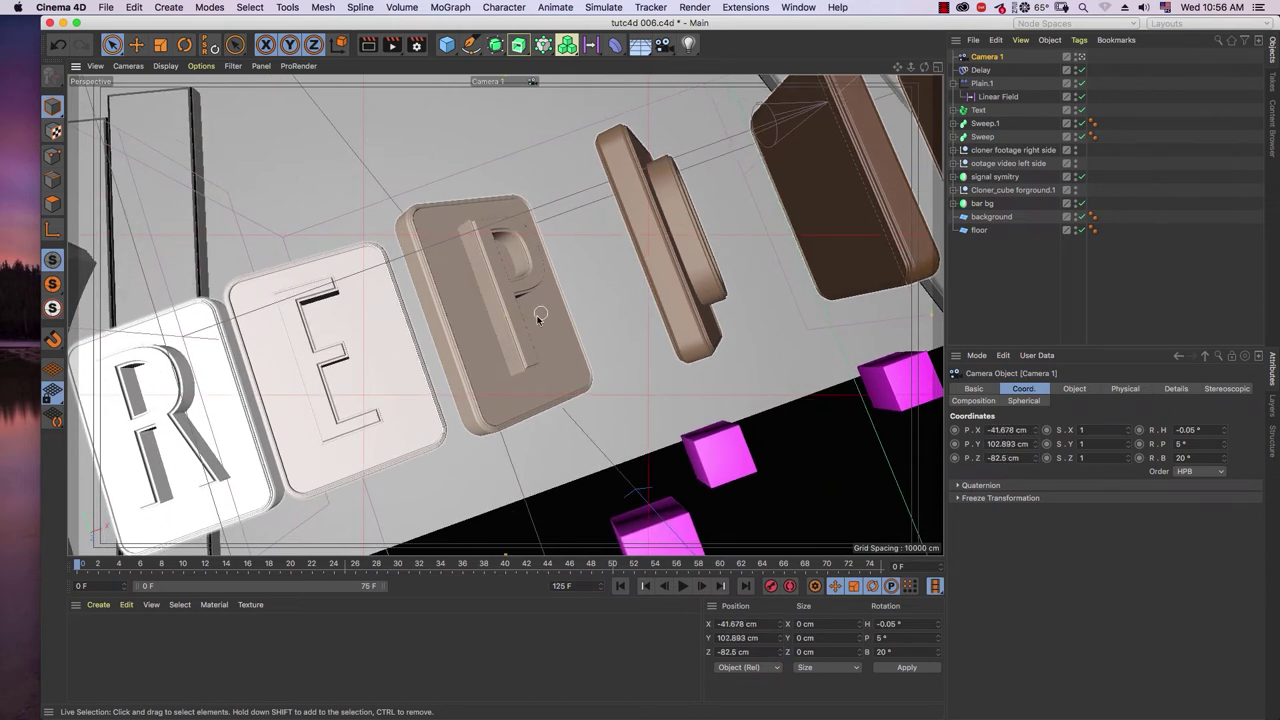
{"action": "scroll", "coordinate": [538, 318], "scroll_direction": "up", "scroll_amount": 5}
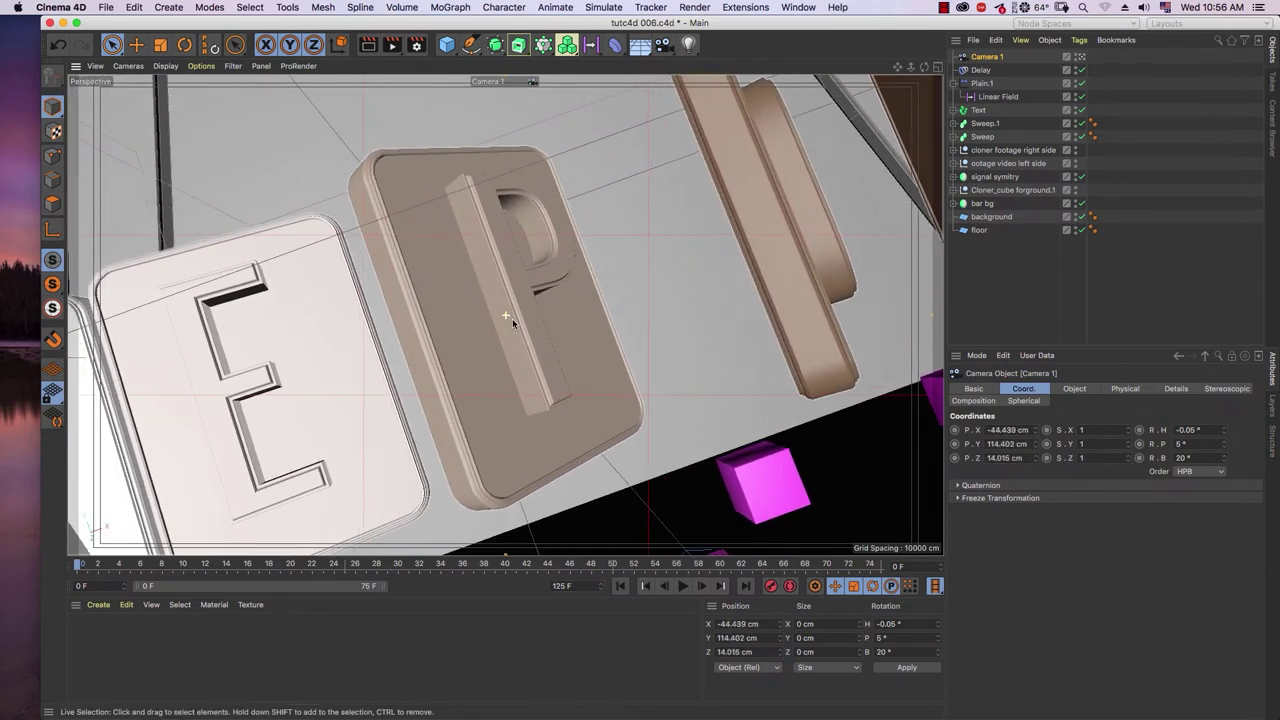
{"action": "mouse_move", "coordinate": [512, 320]}
{"action": "middle_mouse_down", "text": "alt"}
{"action": "mouse_move", "coordinate": [526, 319]}
{"action": "mouse_move", "coordinate": [515, 297]}
{"action": "mouse_move", "coordinate": [566, 363]}
{"action": "mouse_move", "coordinate": [549, 380]}
{"action": "mouse_move", "coordinate": [535, 368]}
{"action": "mouse_move", "coordinate": [536, 381]}
{"action": "mouse_move", "coordinate": [531, 330]}
{"action": "middle_mouse_up", "text": "alt"}
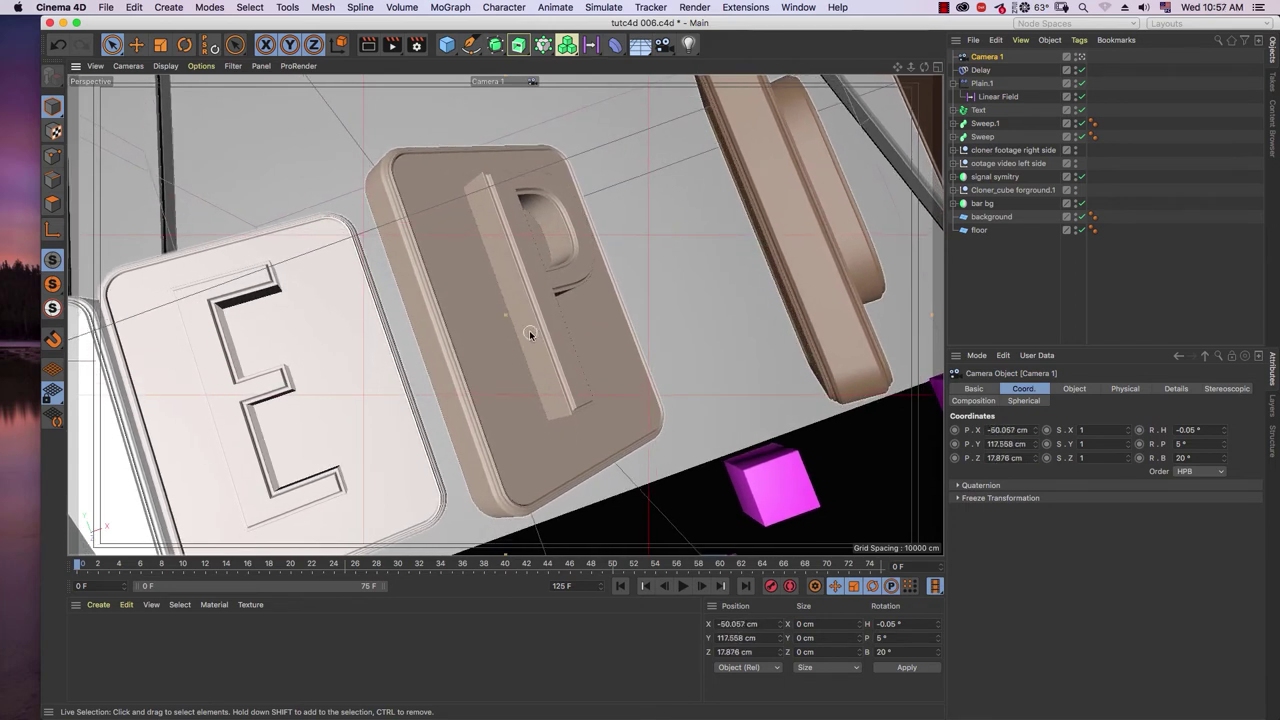
{"action": "scroll", "coordinate": [530, 332], "scroll_direction": "up", "scroll_amount": 2}
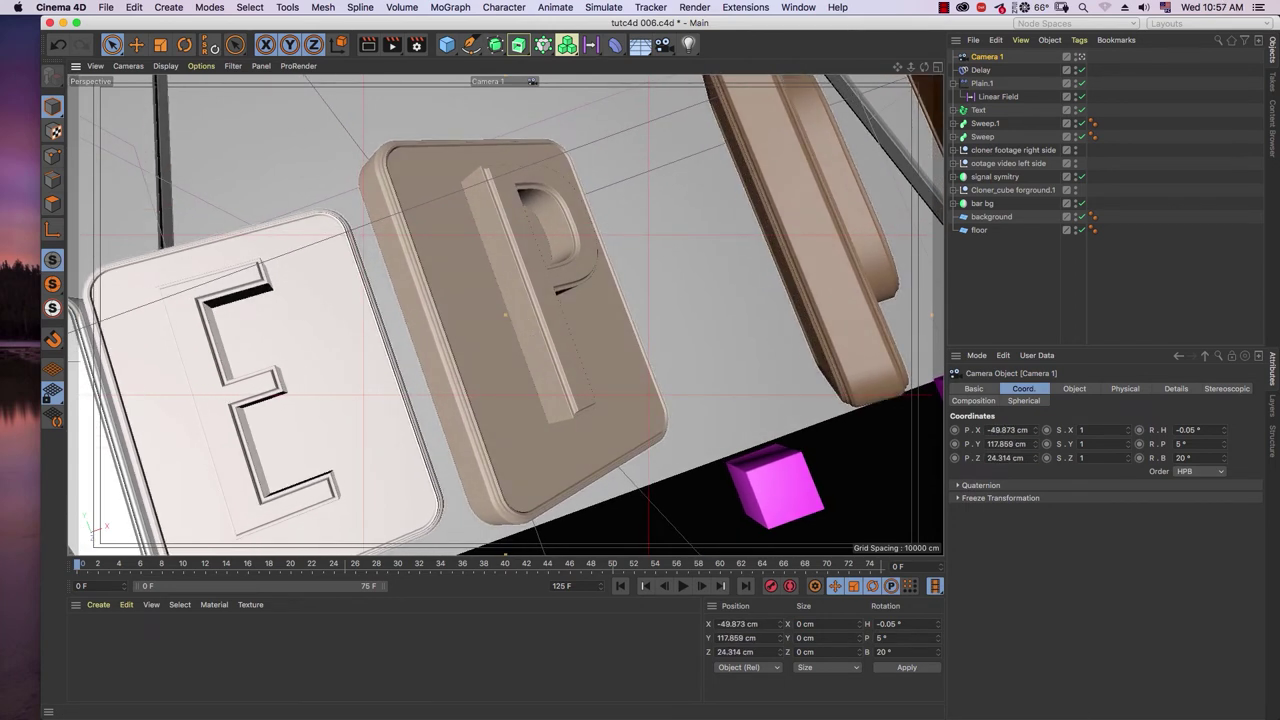
- Duplicate Camera 1, rename the copy Camera 2 and look through it
{"action": "left_click_drag", "start_coordinate": [998, 54], "coordinate": [1017, 69], "text": "ctrl"}
{"action": "double_click", "coordinate": [1008, 57]}
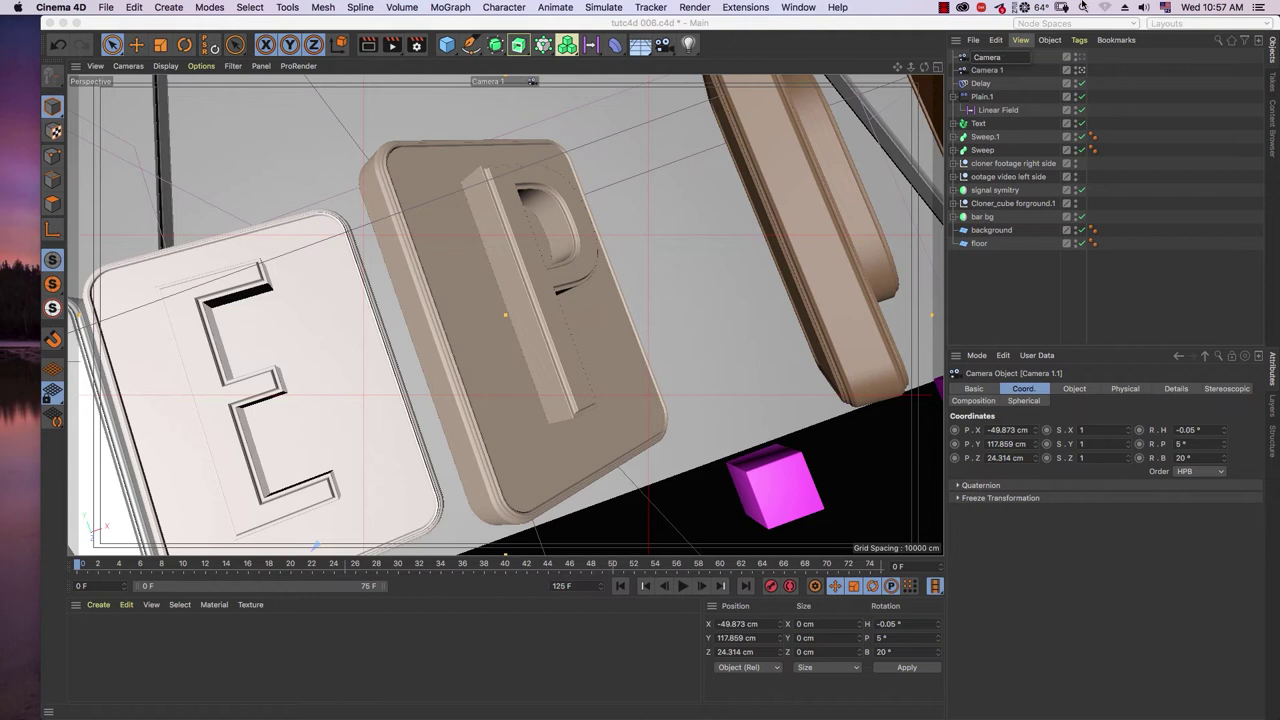
{"action": "type", "text": "2"}
{"action": "left_click", "coordinate": [1037, 262]}
{"action": "left_click", "coordinate": [1082, 57]}
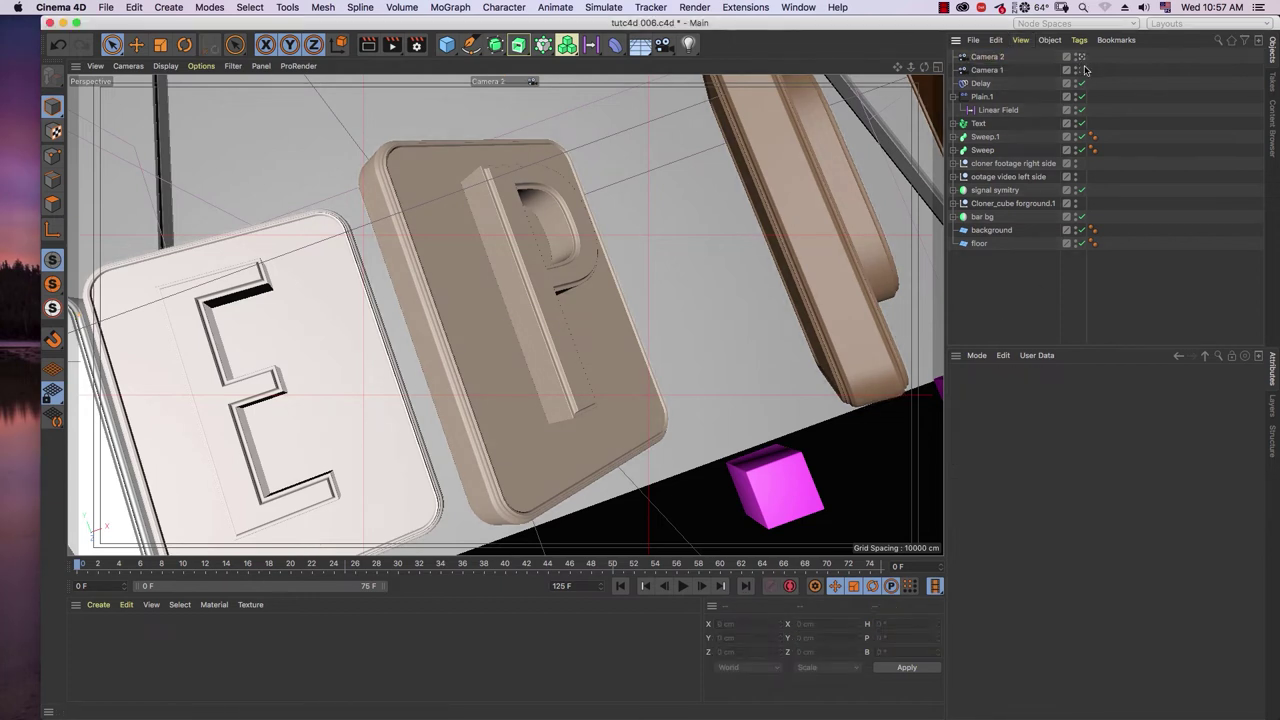
- Set Camera 2's bank rotation to 0°
{"action": "left_click", "coordinate": [1082, 58]}
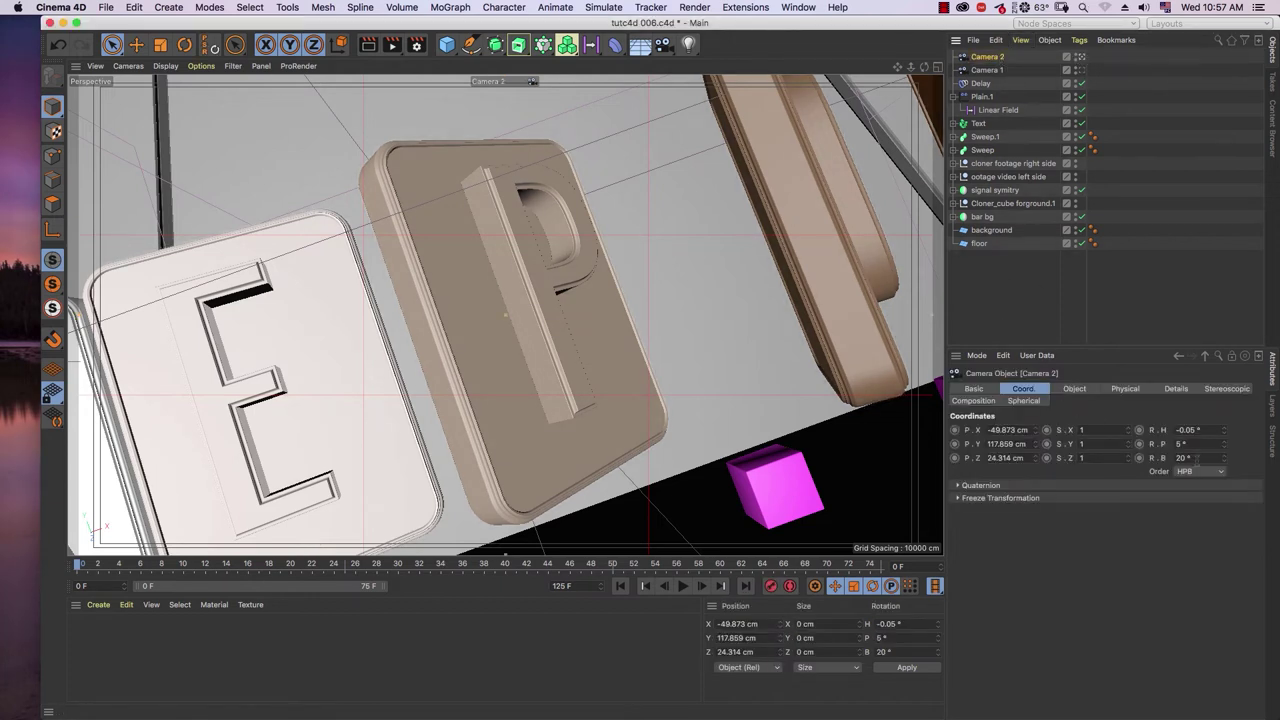
{"action": "type", "text": "0"}
{"action": "key", "text": "Return"}
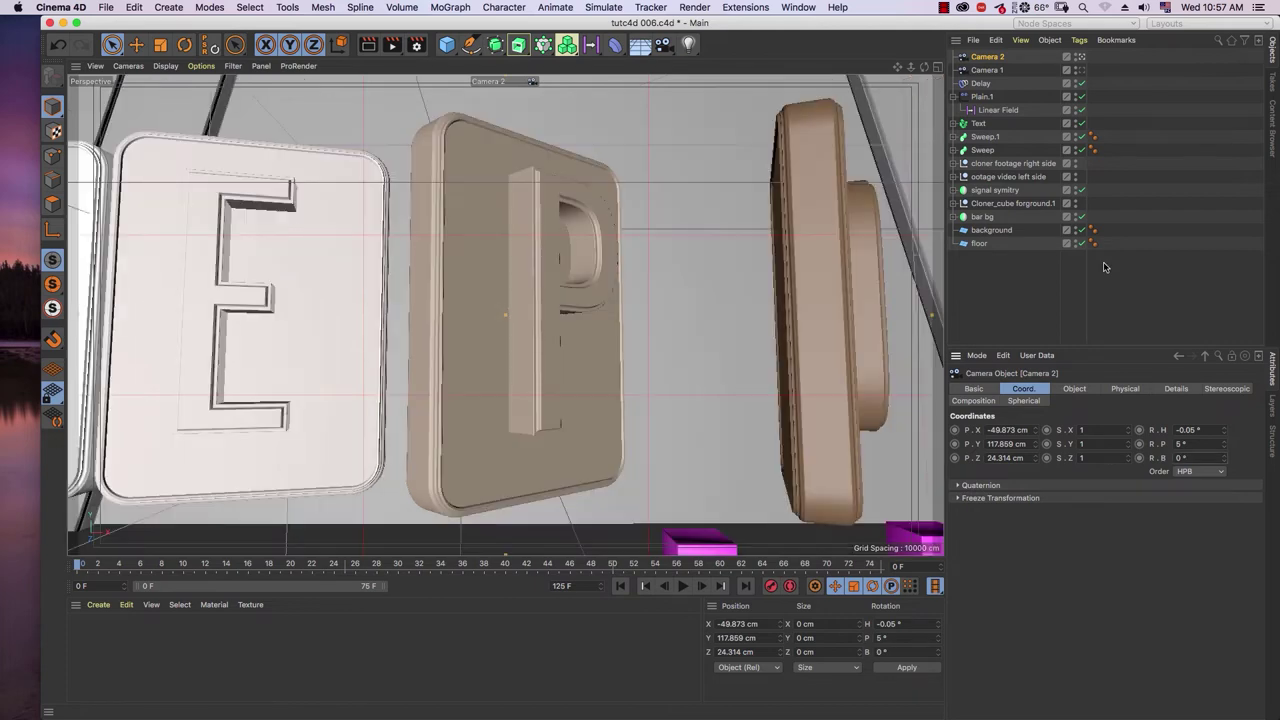
- Pull Camera 2 back and shift it sideways to frame the whole row of REPORTS letters between the curved side brackets
{"action": "left_click_drag", "start_coordinate": [909, 70], "coordinate": [886, 226]}
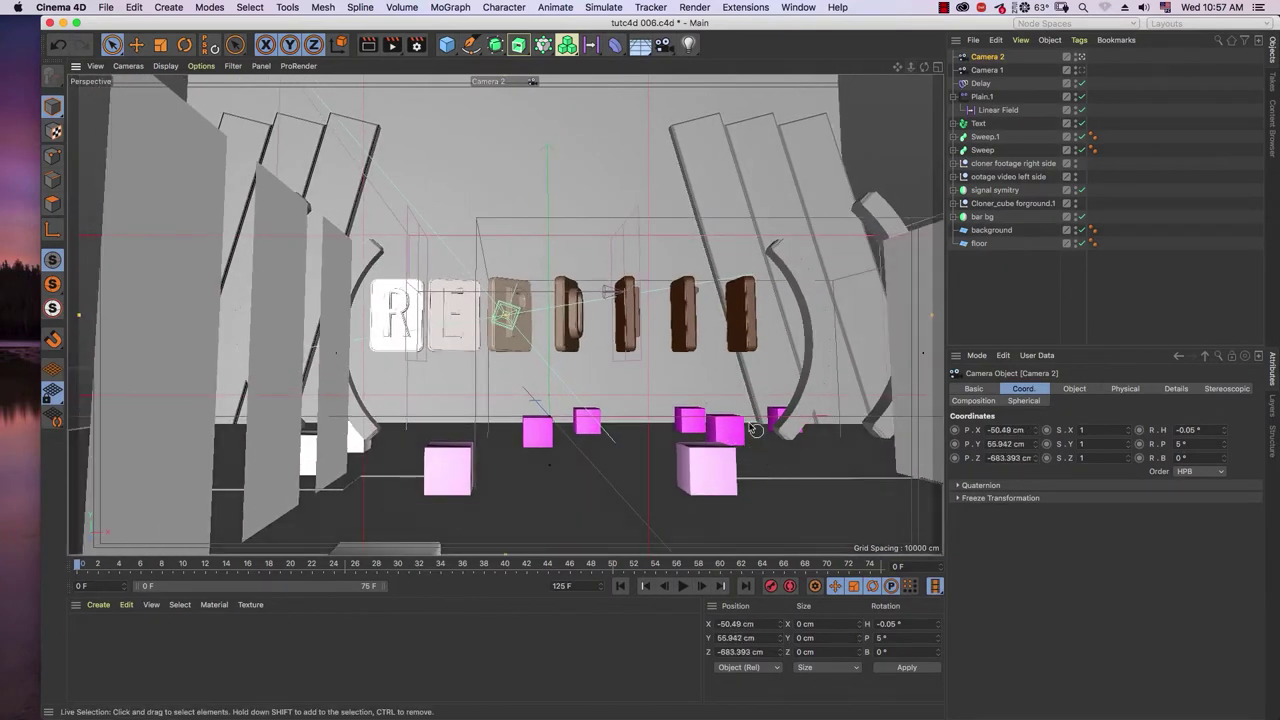
{"action": "middle_click_drag", "start_coordinate": [725, 386], "coordinate": [694, 388], "text": "alt"}
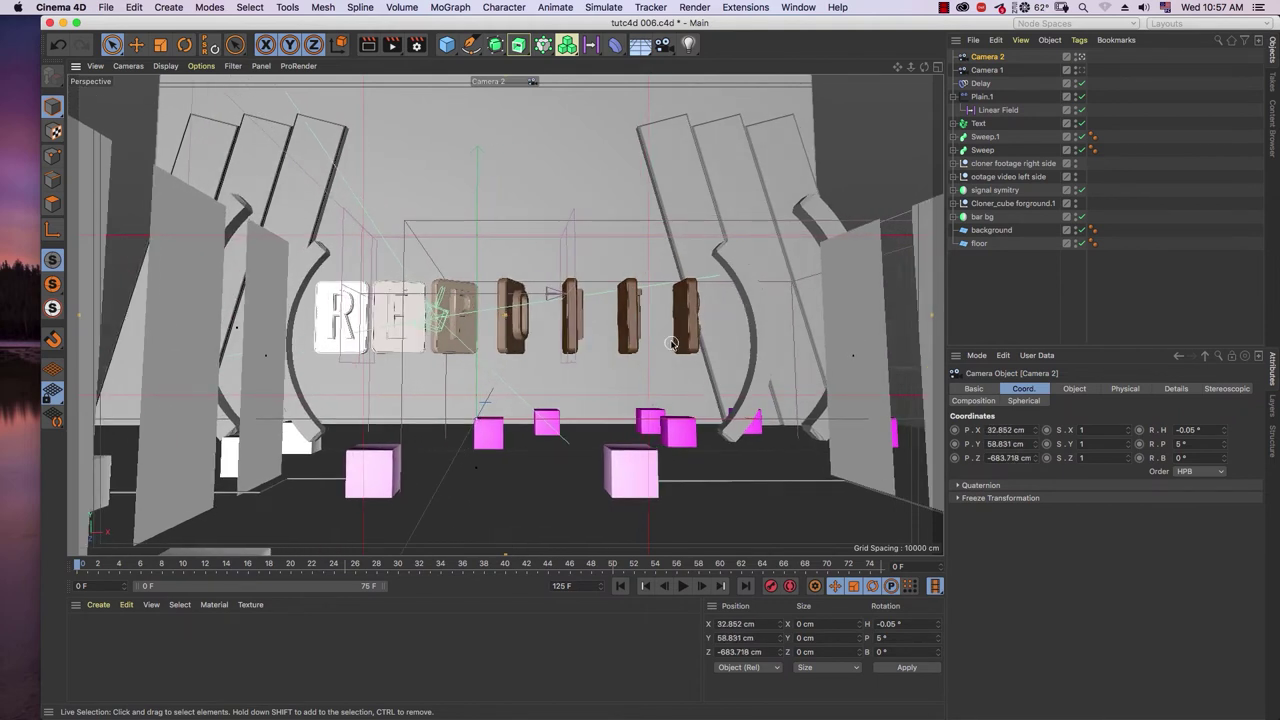
{"action": "scroll", "coordinate": [671, 342], "scroll_direction": "up", "scroll_amount": 2}
{"action": "scroll", "coordinate": [671, 342], "scroll_direction": "up", "scroll_amount": 6}
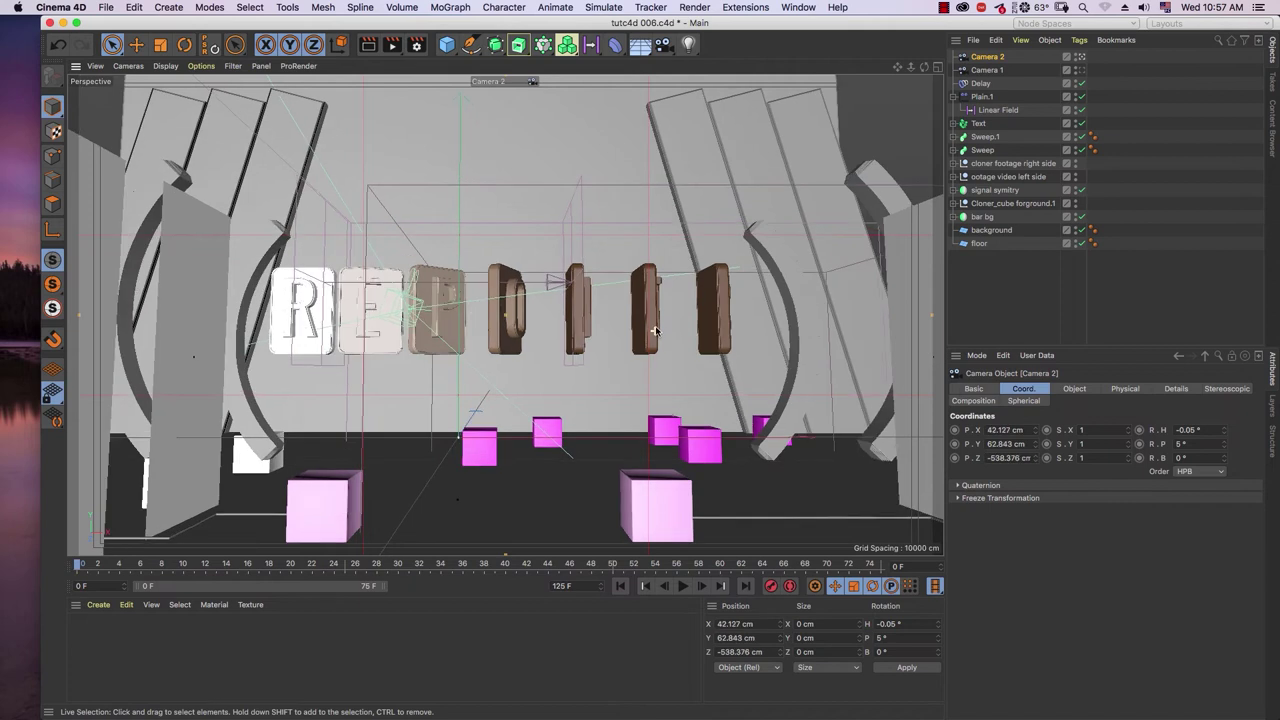
{"action": "middle_click_drag", "start_coordinate": [652, 328], "coordinate": [646, 304], "text": "alt"}
- Go to frame 12 and fine-tune Camera 2's framing around the rotating REPORTS letters
{"action": "left_click_drag", "start_coordinate": [96, 580], "coordinate": [206, 567]}
{"action": "middle_click_drag", "start_coordinate": [611, 325], "coordinate": [605, 316], "text": "alt"}
{"action": "mouse_move", "coordinate": [205, 566]}
{"action": "left_mouse_down"}
{"action": "mouse_move", "coordinate": [186, 566]}
{"action": "mouse_move", "coordinate": [206, 566]}
{"action": "left_mouse_up"}
{"action": "scroll", "coordinate": [628, 297], "scroll_direction": "down", "scroll_amount": 1}
{"action": "scroll", "coordinate": [627, 297], "scroll_direction": "up", "scroll_amount": 2}
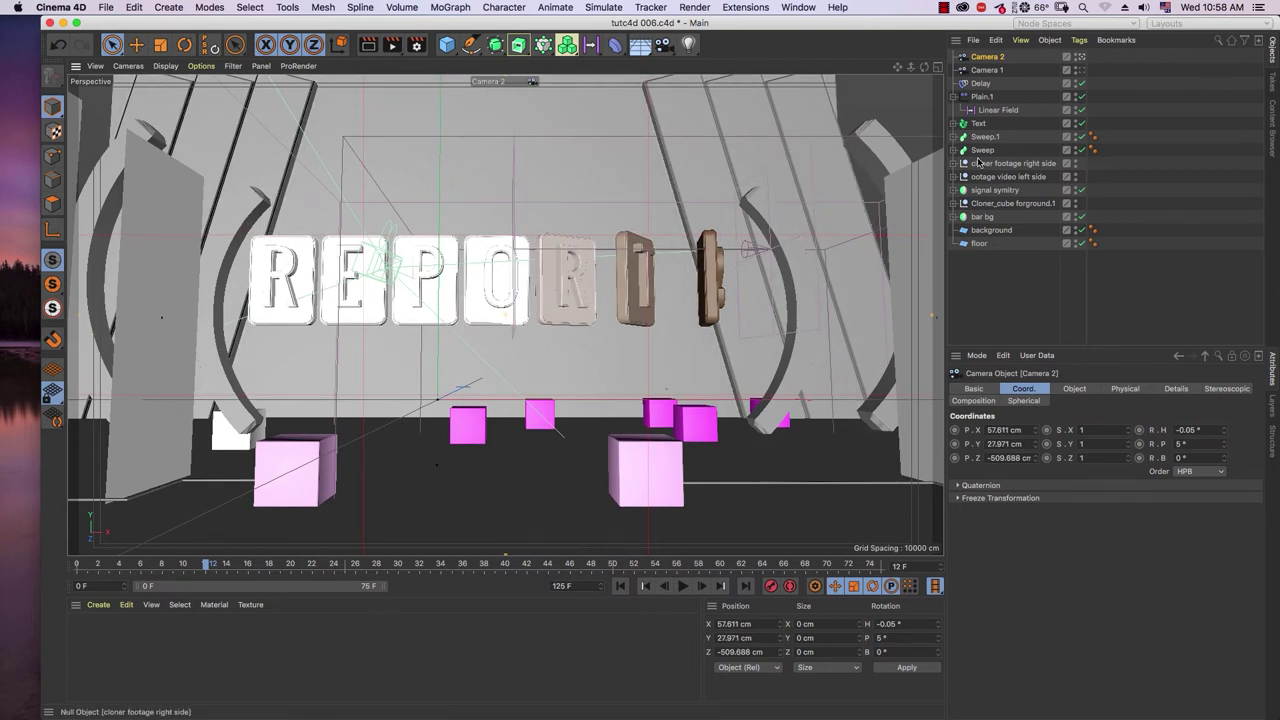
- Duplicate Camera 2, rename the copy Camera 3 and look through it
{"action": "left_click_drag", "start_coordinate": [999, 56], "coordinate": [1005, 51], "text": "ctrl"}
{"action": "double_click", "coordinate": [1003, 57]}
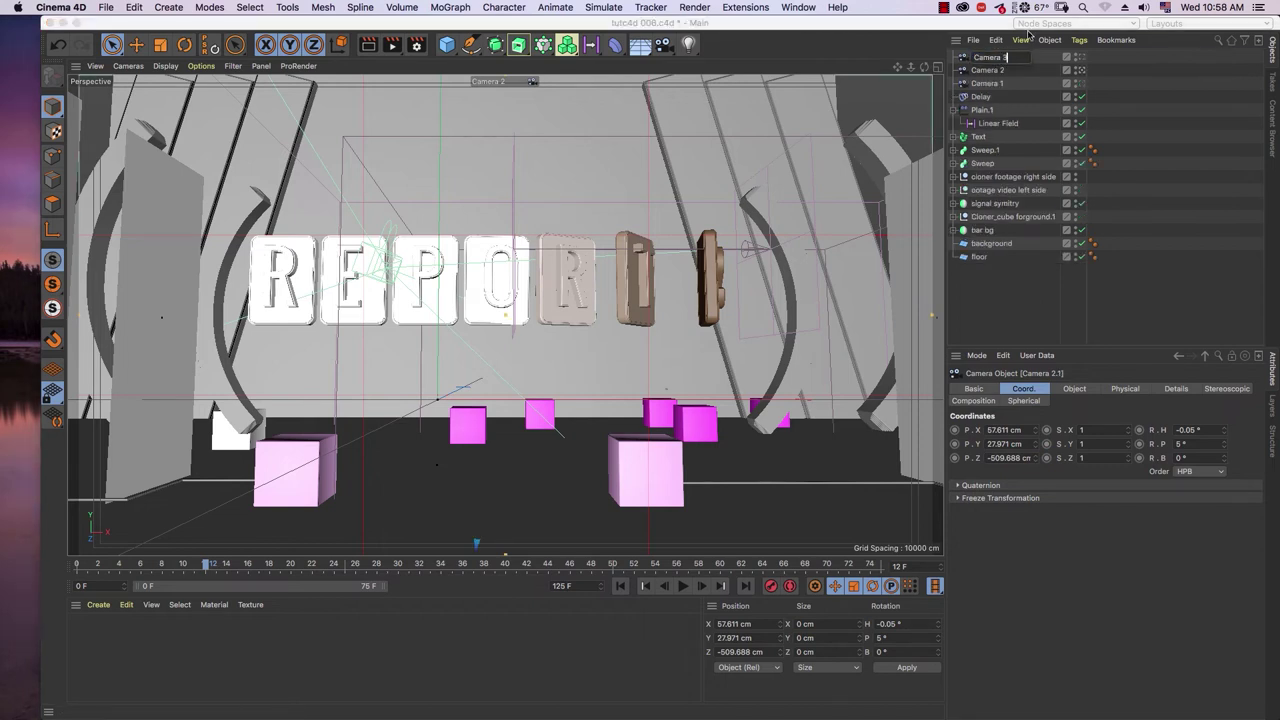
{"action": "type", "text": "Camera 3"}
{"action": "key", "text": "Return"}
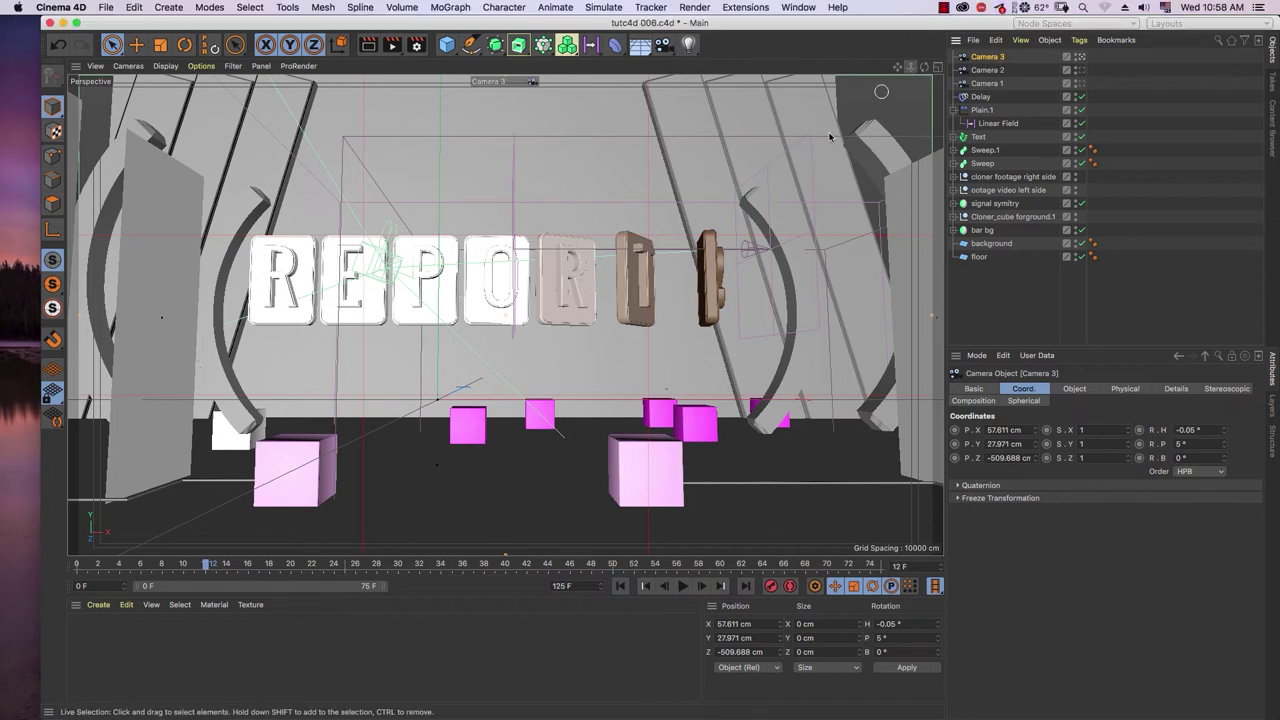
- Pull Camera 3 back and go to frame 29 to frame the full REPORTS row with the side panels and foreground cubes
{"action": "left_click_drag", "start_coordinate": [917, 67], "coordinate": [899, 107]}
{"action": "left_click_drag", "start_coordinate": [208, 566], "coordinate": [388, 566]}
{"action": "left_click_drag", "start_coordinate": [910, 67], "coordinate": [903, 91]}
- Deselect all objects and render the Camera 3 view in the viewport
{"action": "left_click", "coordinate": [1105, 318]}
{"action": "key", "text": "super+r"}
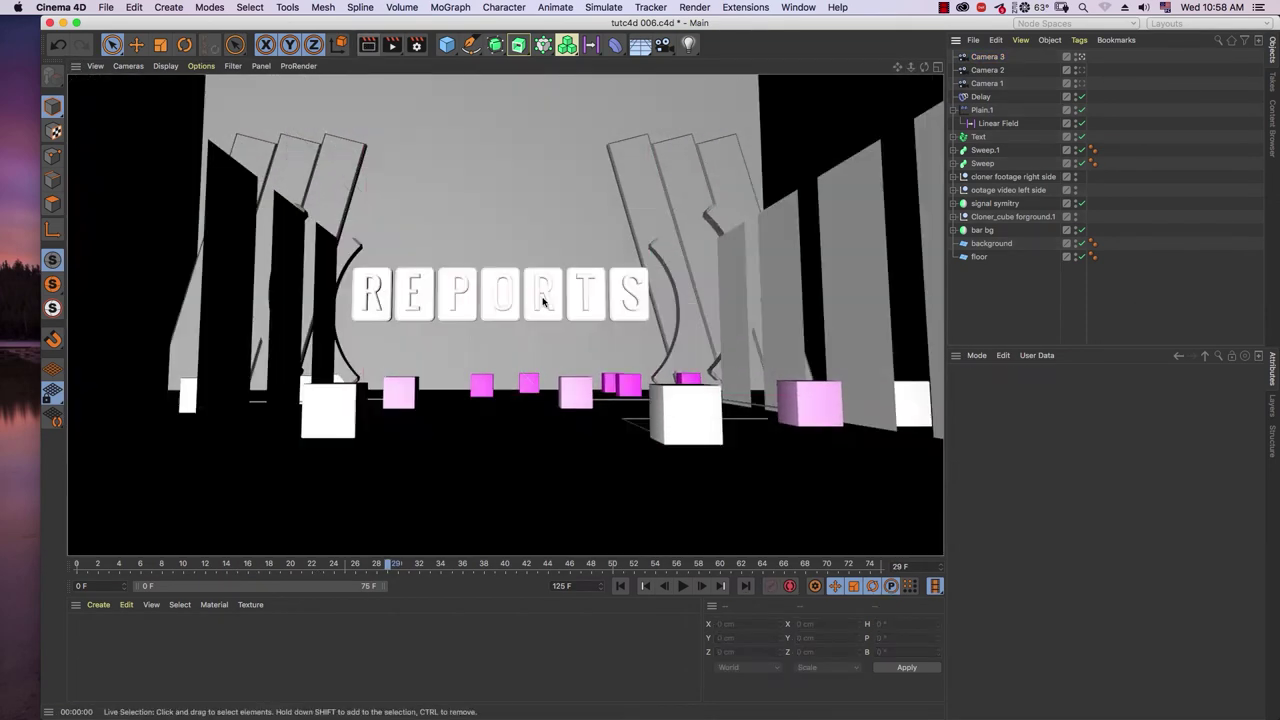
{"action": "left_click", "coordinate": [543, 300]}
{"action": "left_click", "coordinate": [368, 44]}
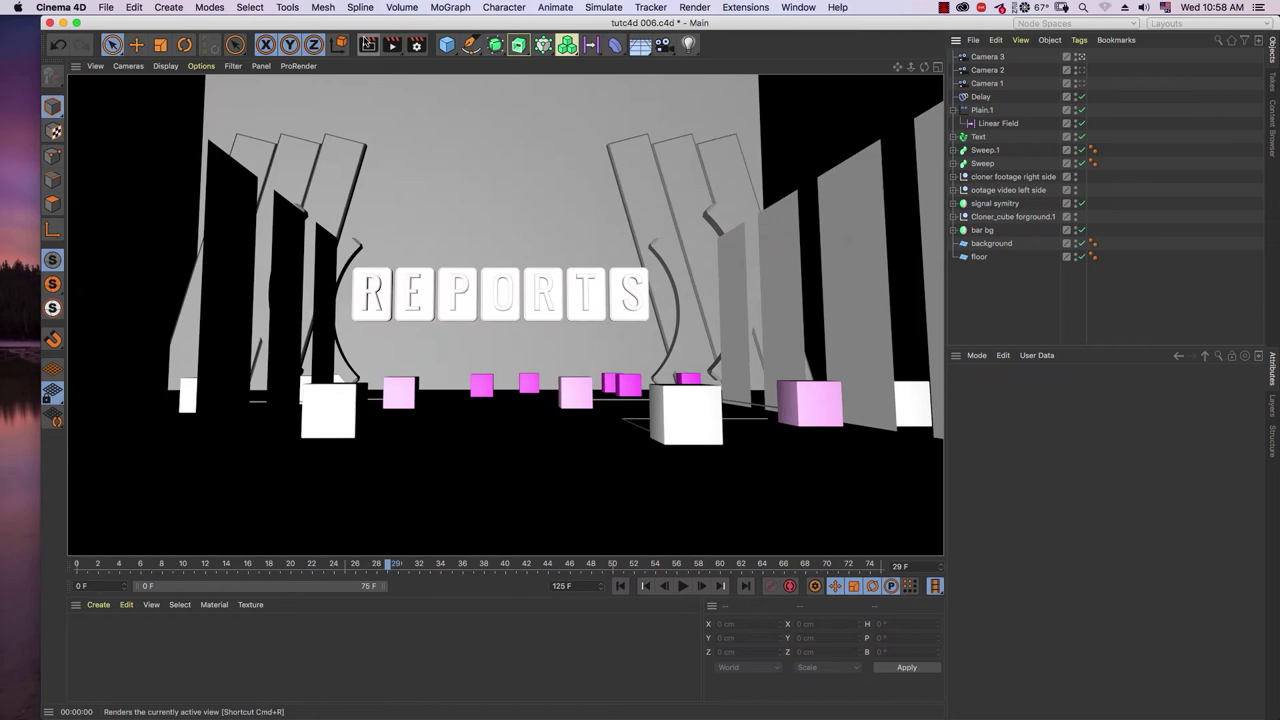
- Compare the shots by looking through Camera 1, Camera 2 and Camera 3 in turn
{"action": "left_click", "coordinate": [1080, 85]}
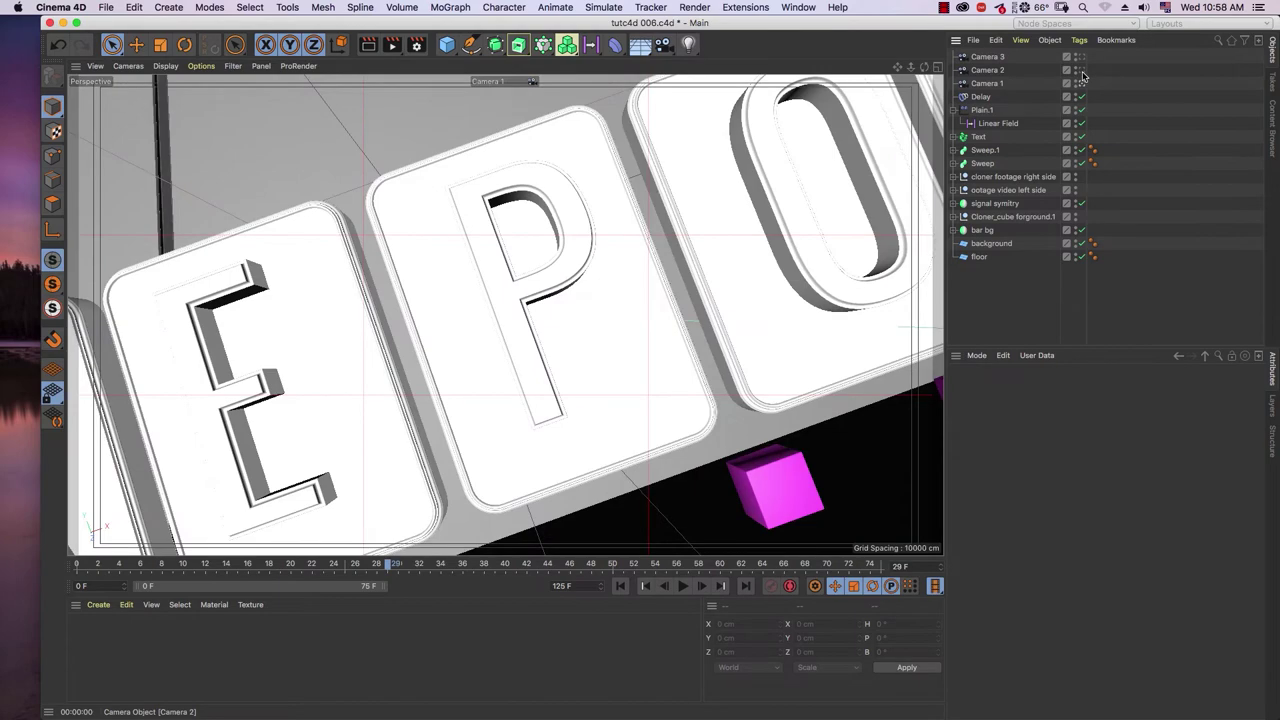
{"action": "left_click", "coordinate": [1081, 71]}
{"action": "left_click", "coordinate": [1080, 57]}
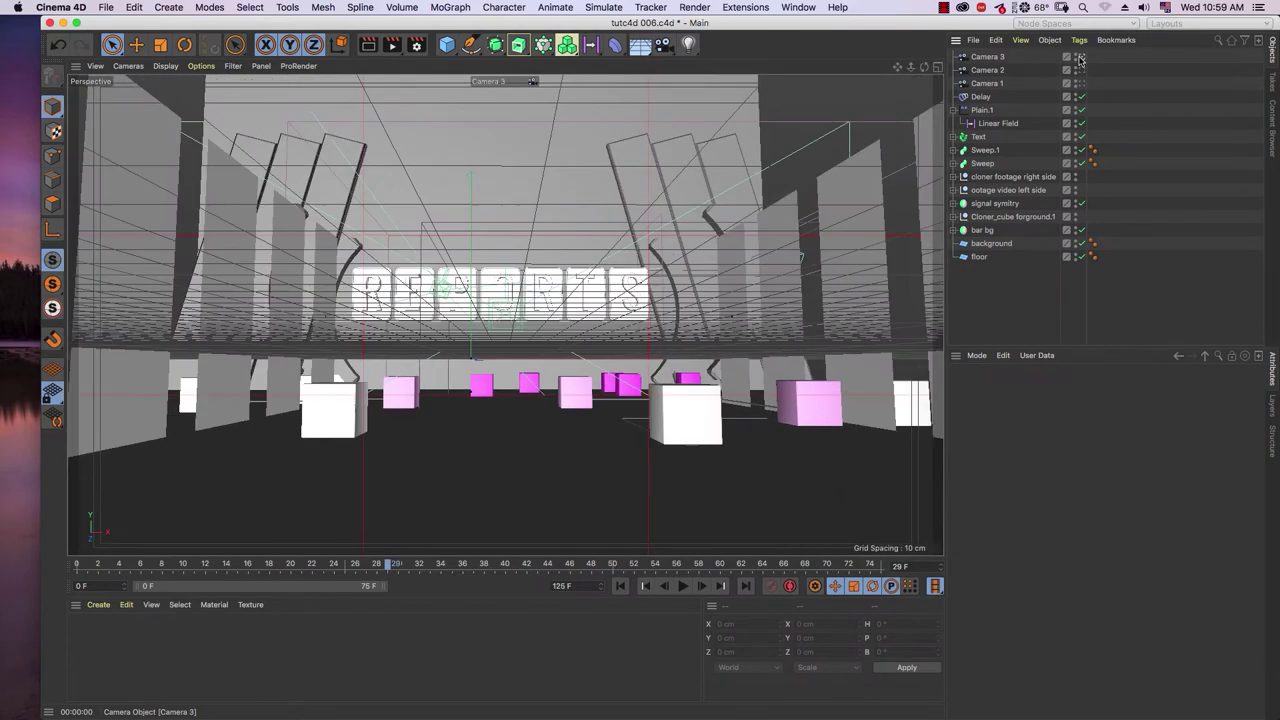
{"action": "left_click", "coordinate": [1080, 84]}
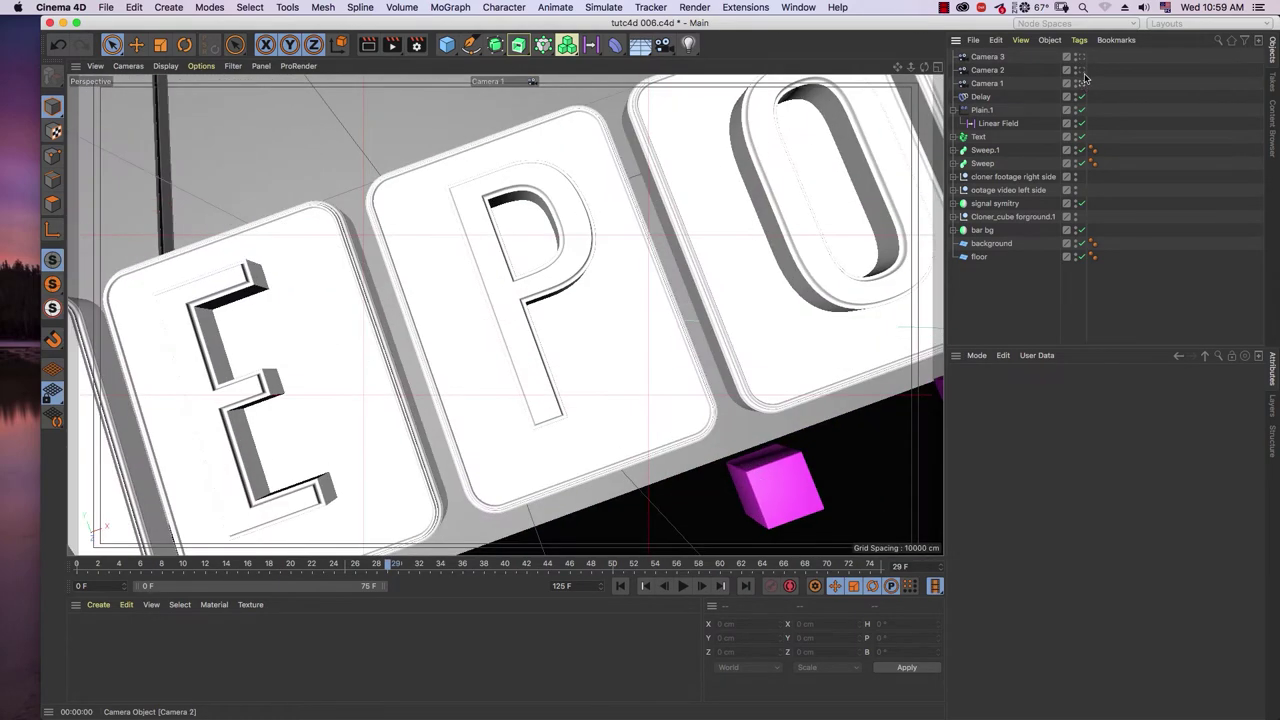
{"action": "left_click", "coordinate": [1081, 71]}
{"action": "left_click", "coordinate": [1080, 57]}
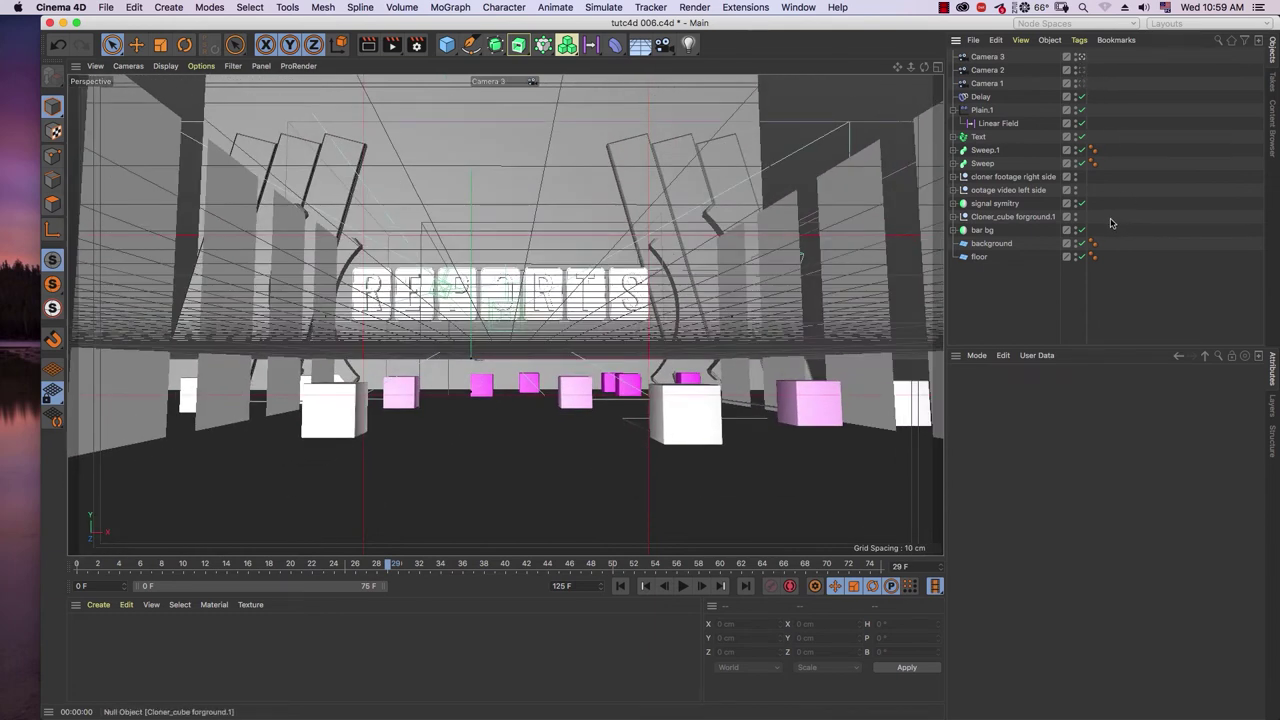
- Create a Camera Morph from Camera 1, Camera 2 and Camera 3
{"action": "left_click", "coordinate": [988, 83]}
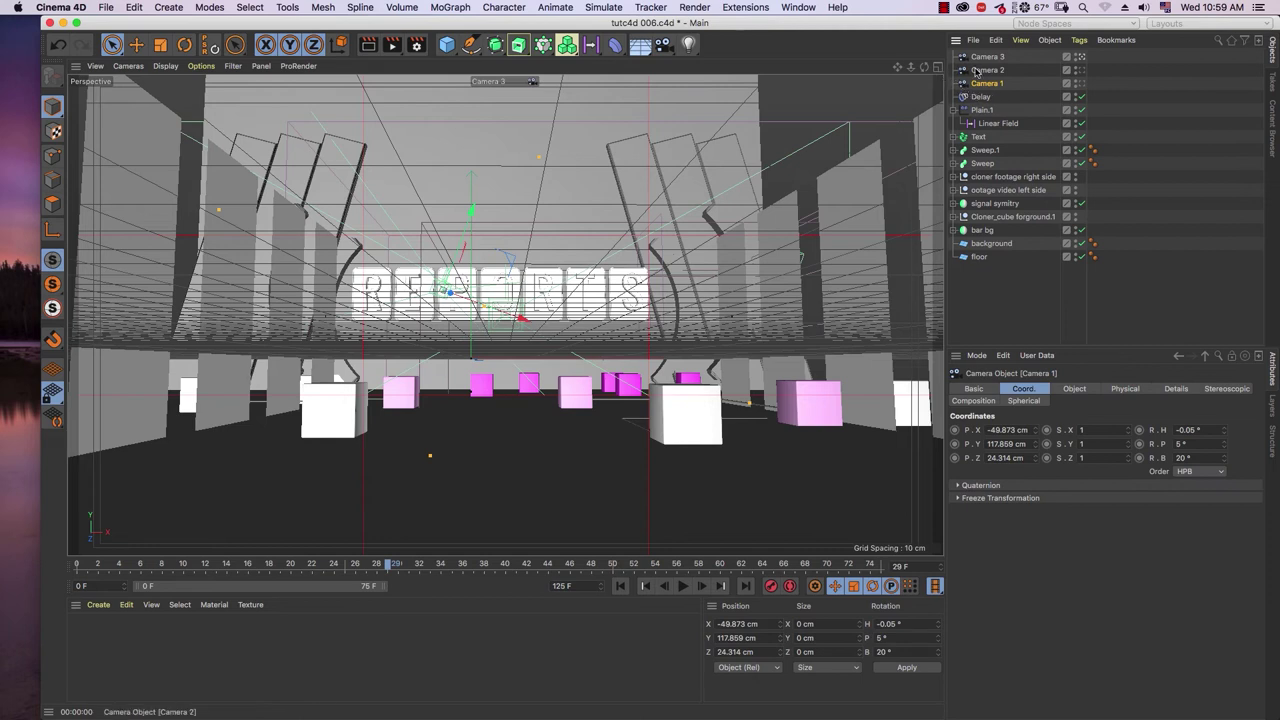
{"action": "left_click", "coordinate": [992, 70], "text": "shift"}
{"action": "left_click", "coordinate": [990, 57], "text": "shift"}
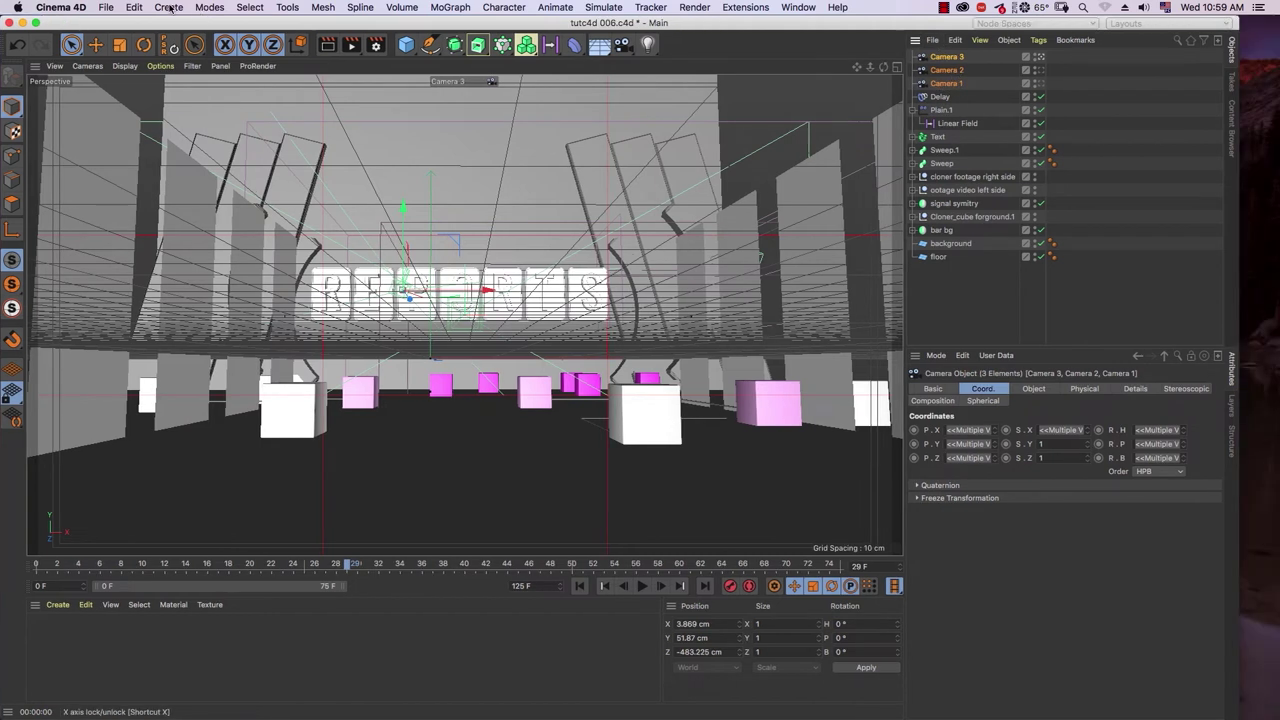
{"action": "left_click", "coordinate": [168, 7]}
{"action": "mouse_move", "coordinate": [207, 181]}
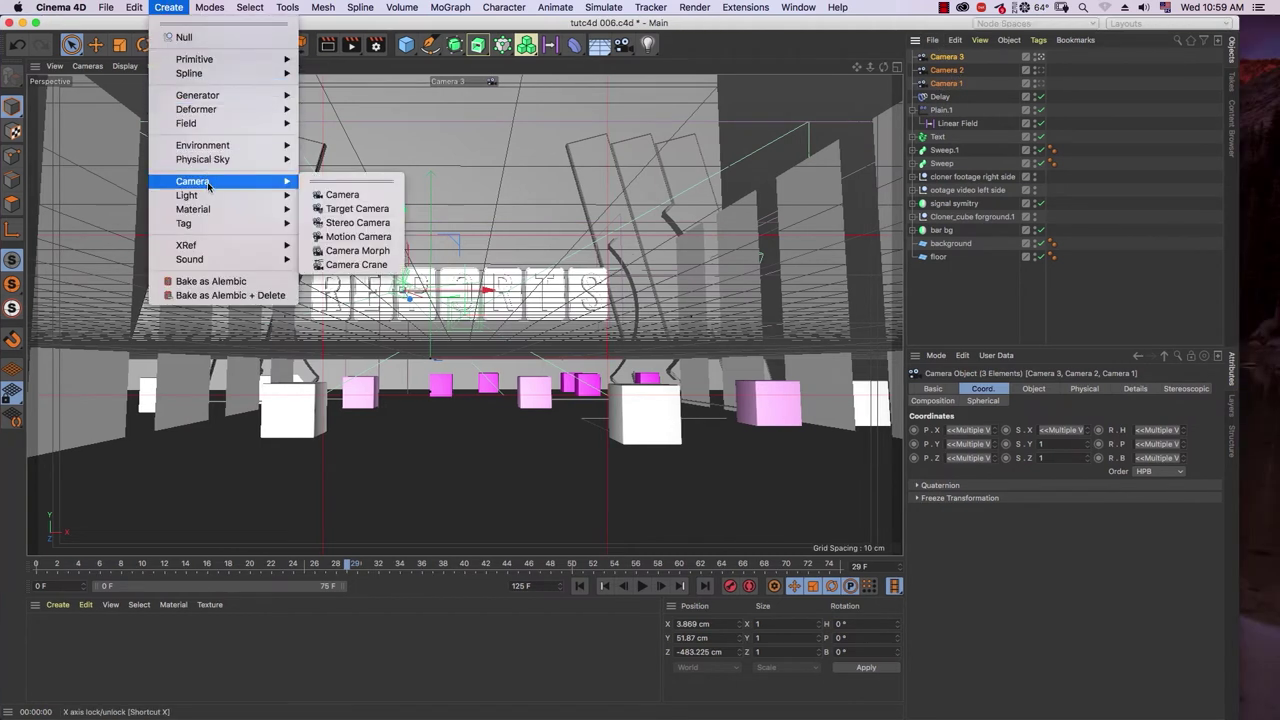
{"action": "left_click", "coordinate": [357, 251]}
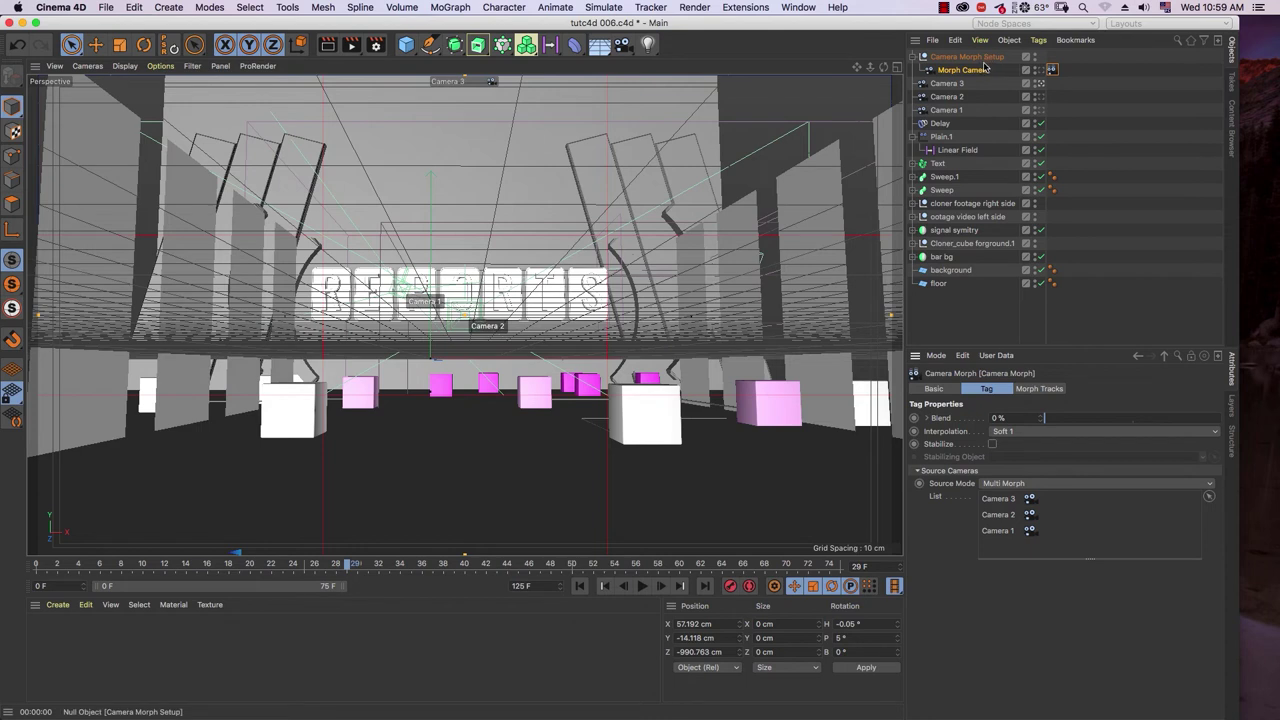
- Look through the Morph Camera and keyframe the Camera Morph tag's Blend at 100% on frame 0
{"action": "left_click", "coordinate": [1040, 72]}
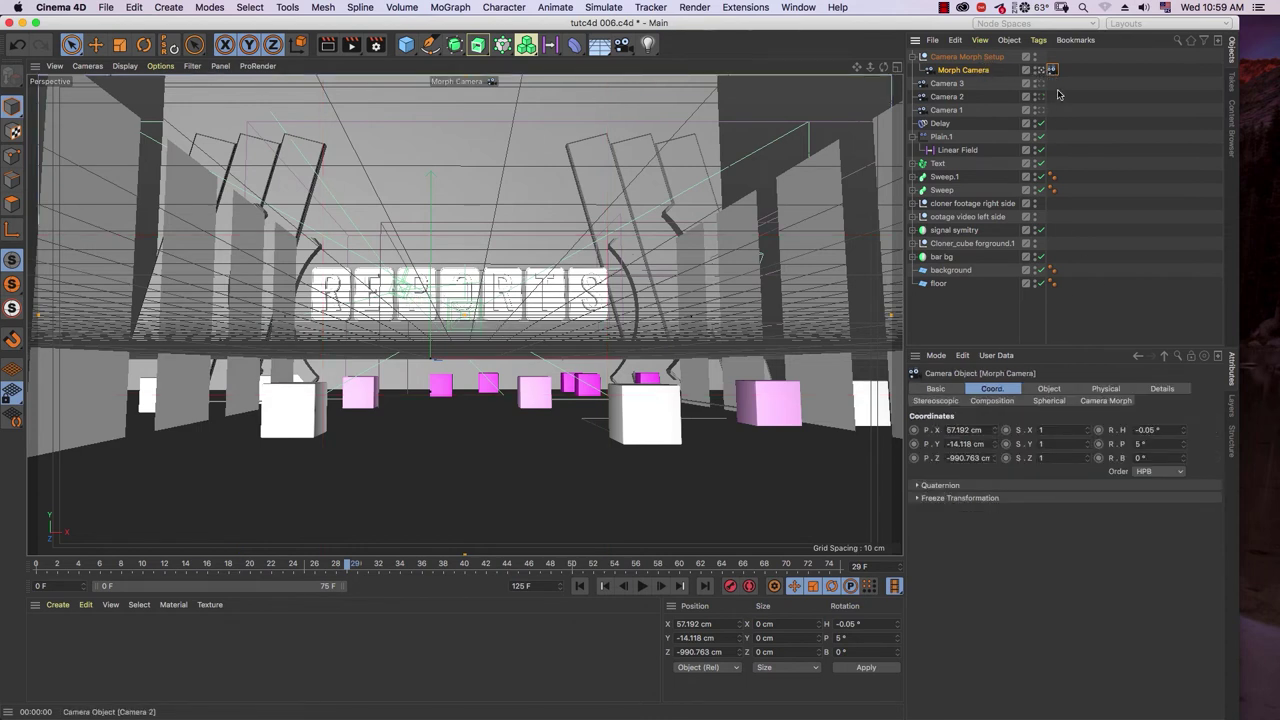
{"action": "left_click", "coordinate": [1052, 70]}
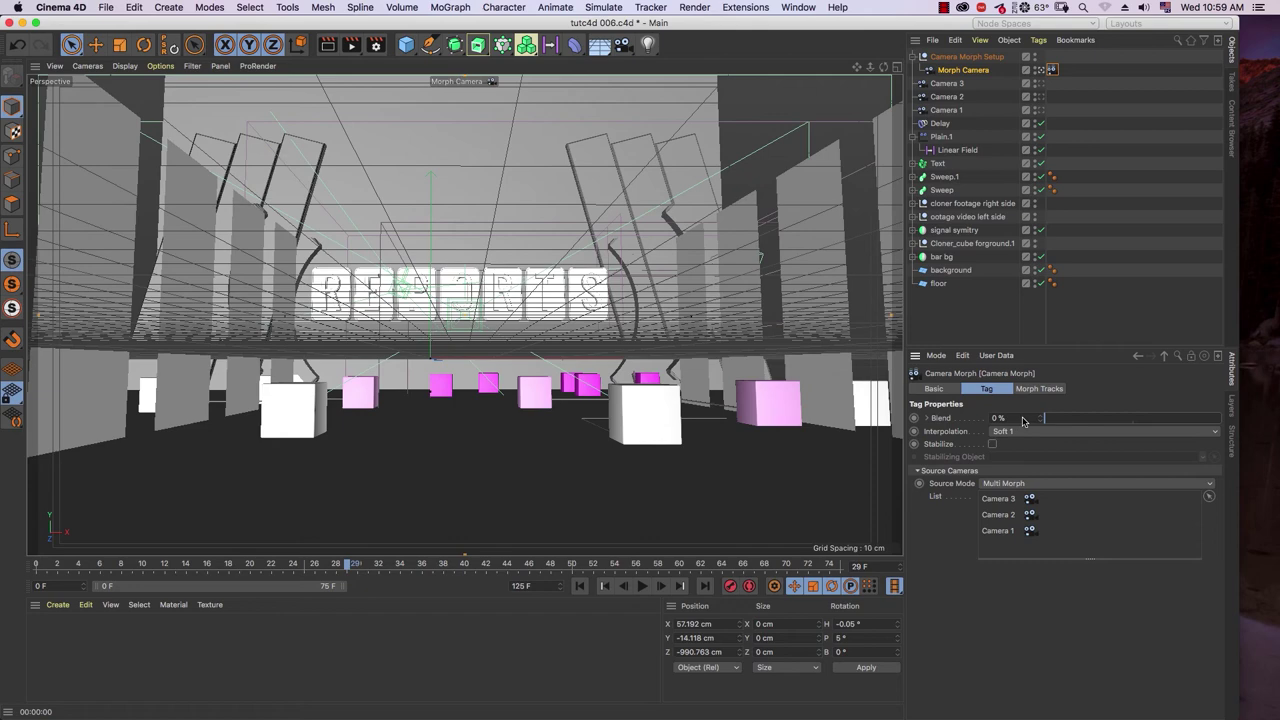
{"action": "left_click_drag", "start_coordinate": [1022, 420], "coordinate": [1246, 447]}
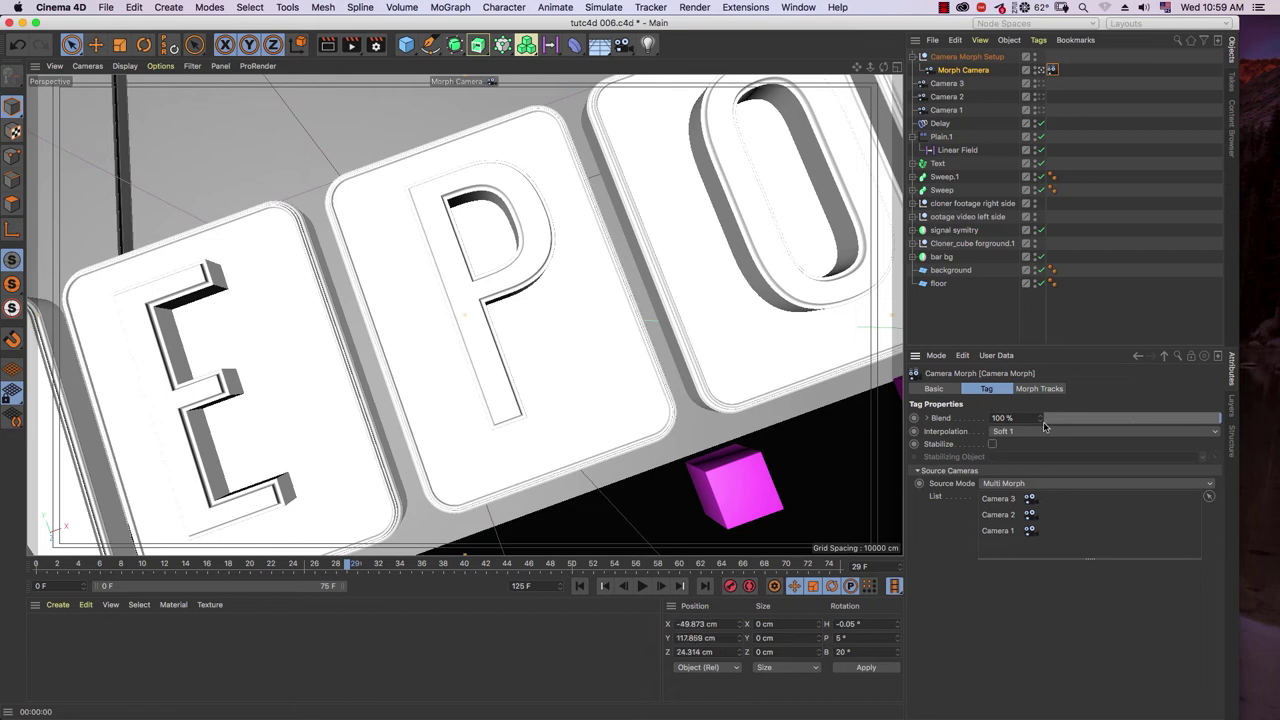
{"action": "left_click_drag", "start_coordinate": [89, 569], "coordinate": [36, 568]}
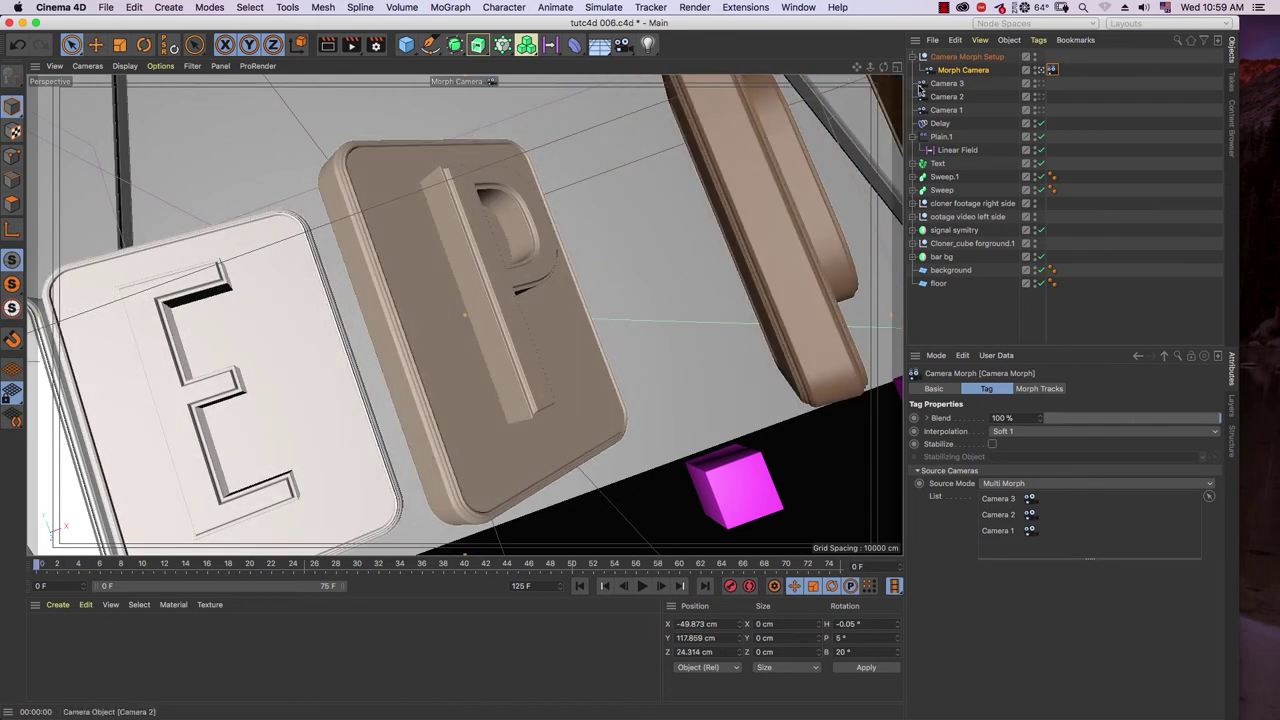
{"action": "left_click", "coordinate": [953, 71]}
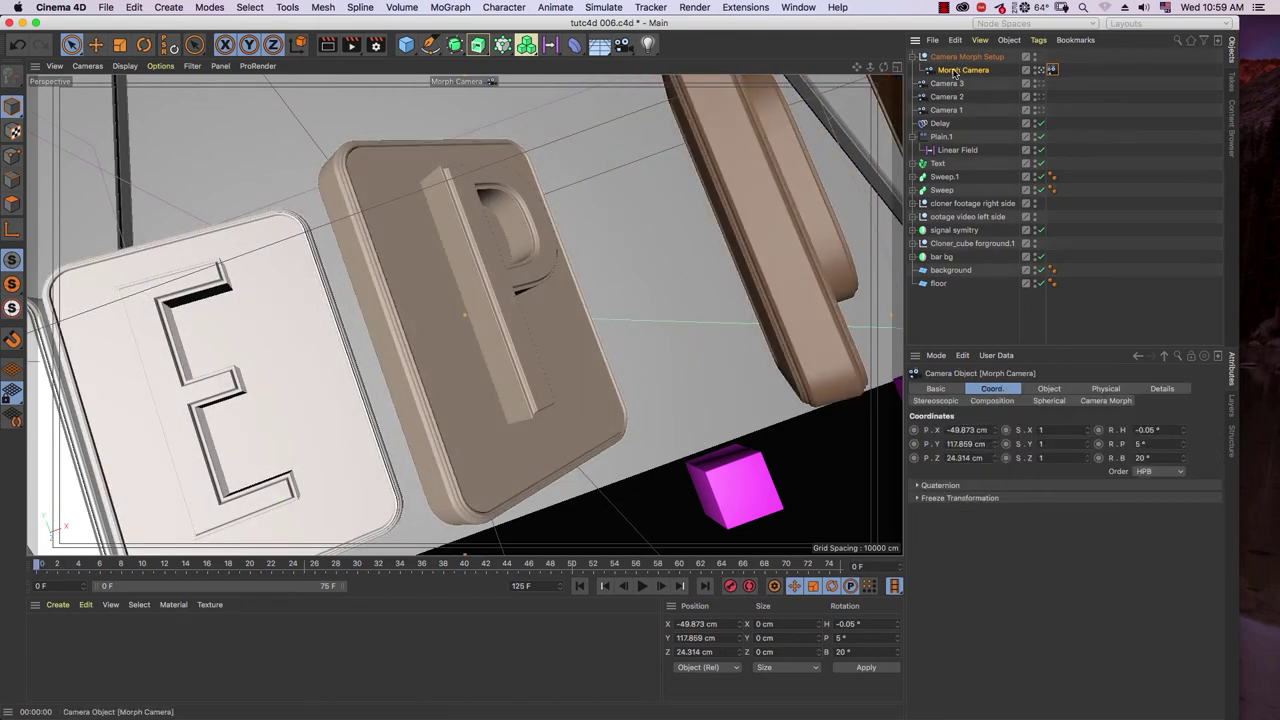
{"action": "left_click", "coordinate": [1053, 70]}
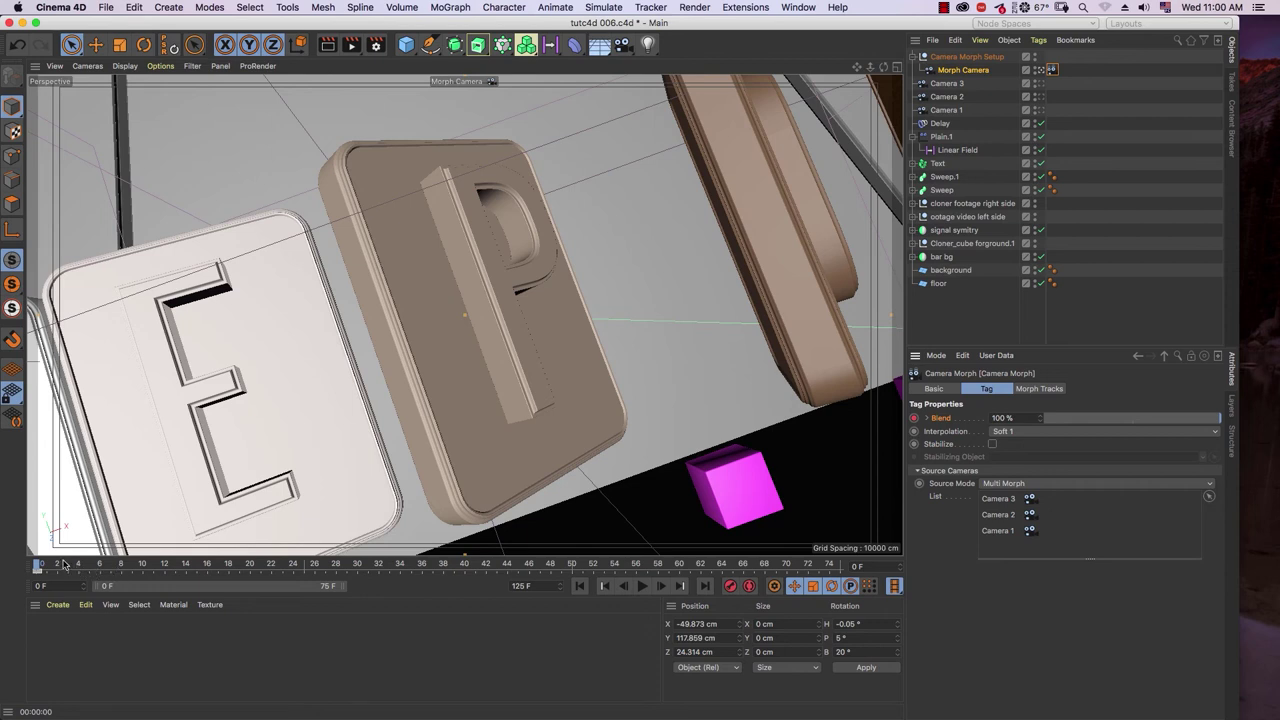
- Keyframe the Camera Morph Blend at 50.6% on frame 25 and play back the camera move
{"action": "left_click_drag", "start_coordinate": [43, 568], "coordinate": [257, 573]}
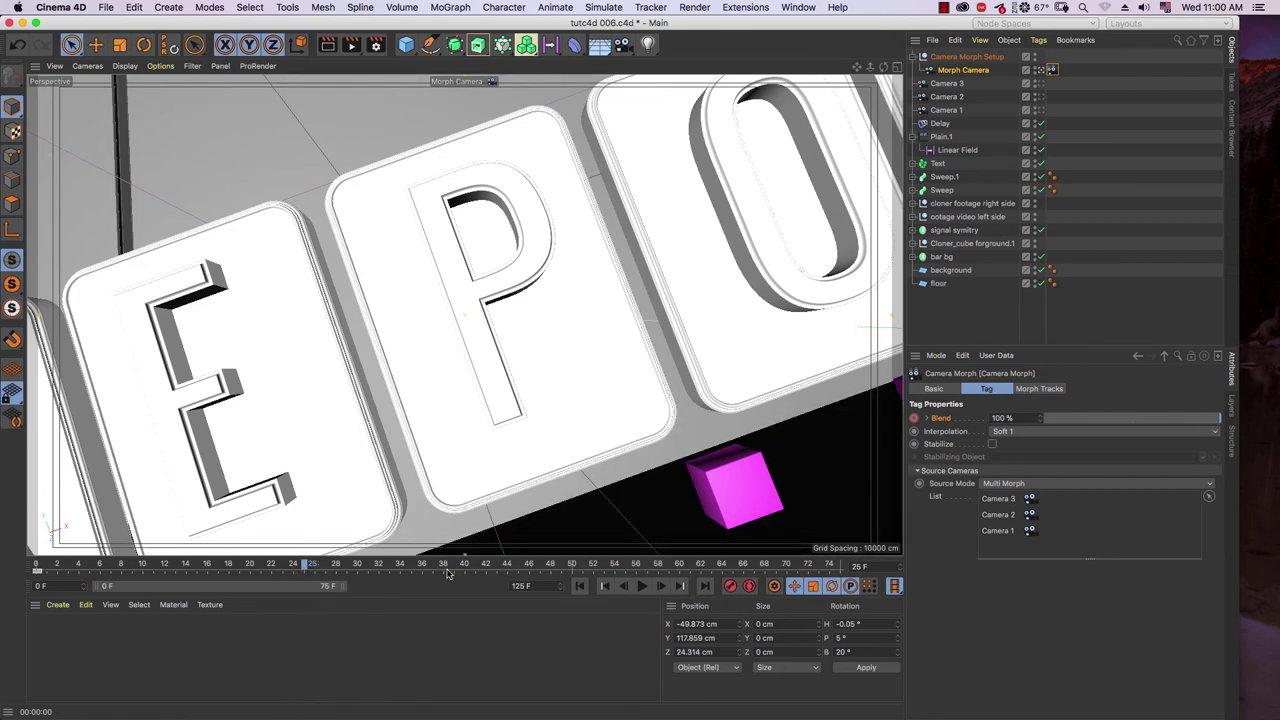
{"action": "left_click_drag", "start_coordinate": [1196, 427], "coordinate": [1136, 420]}
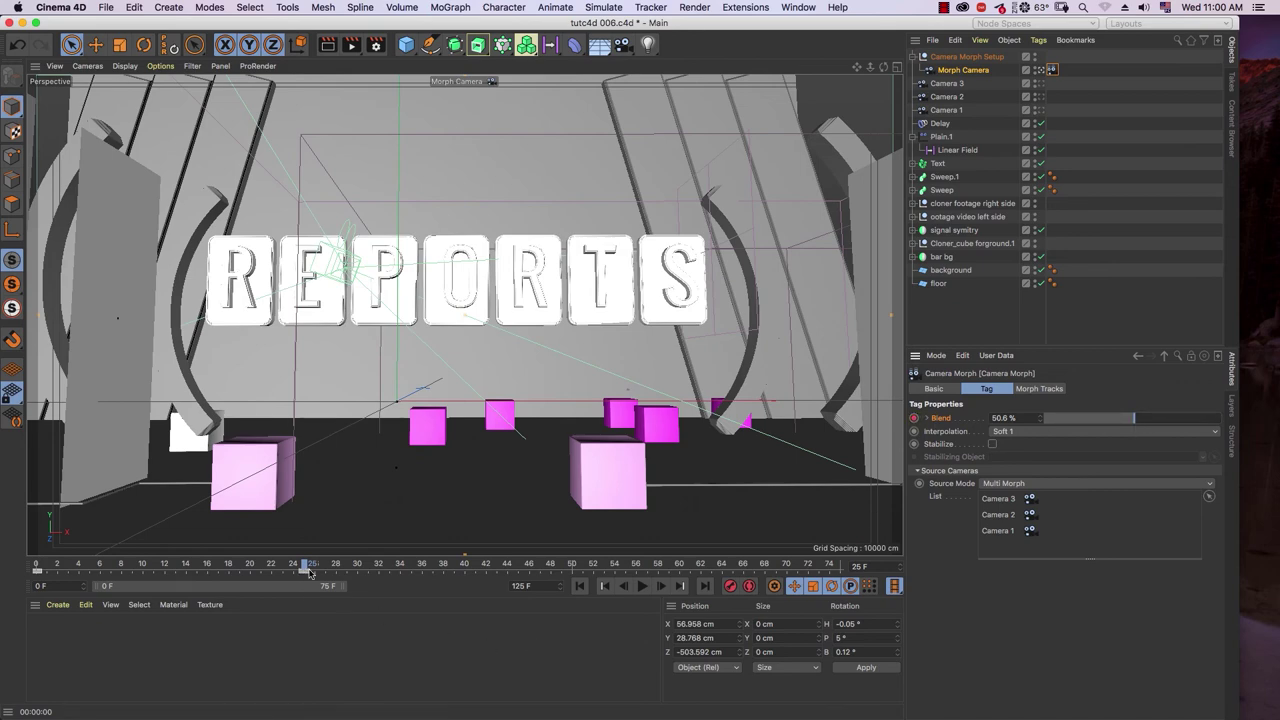
{"action": "left_click_drag", "start_coordinate": [310, 572], "coordinate": [8, 587]}
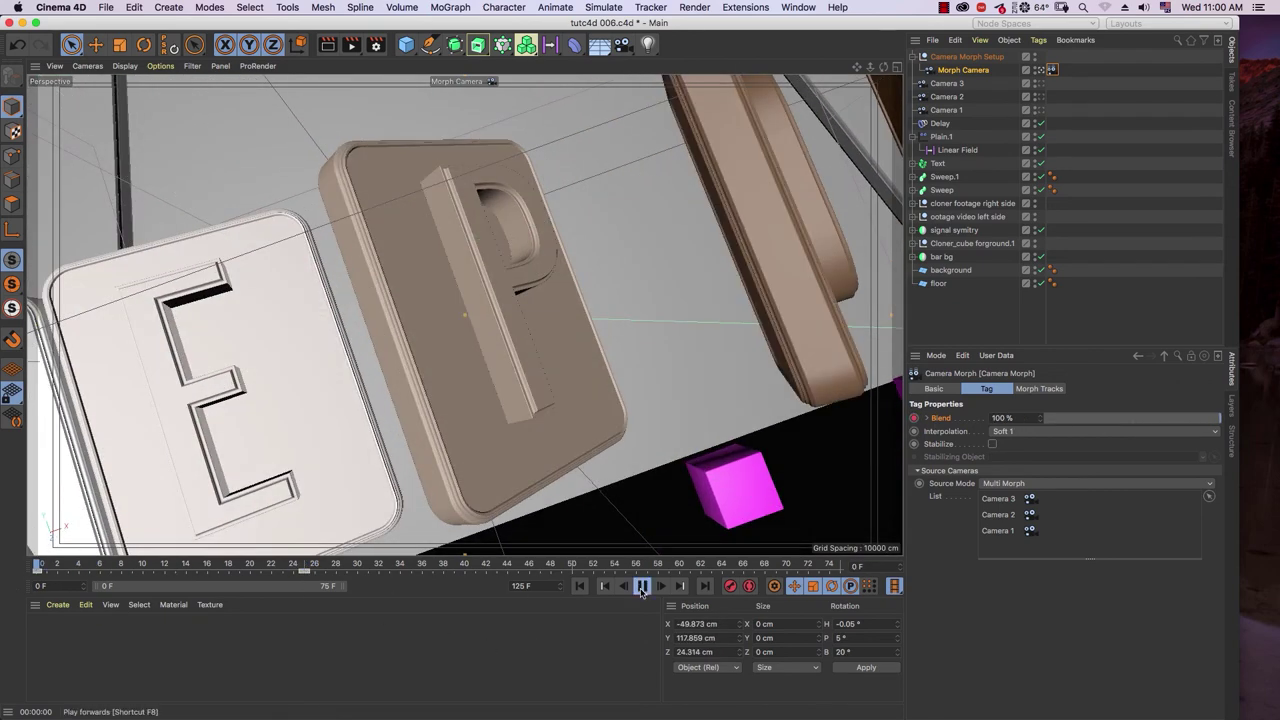
{"action": "left_click", "coordinate": [294, 565]}
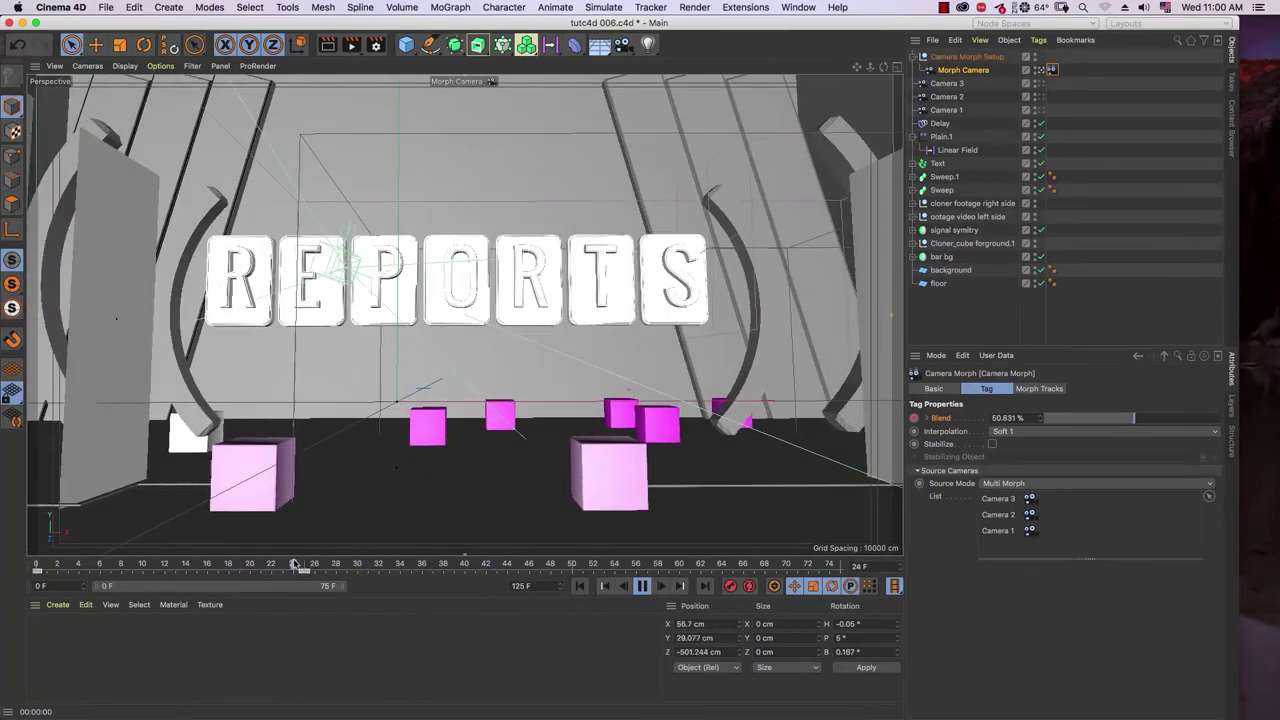
{"action": "left_click_drag", "start_coordinate": [294, 565], "coordinate": [37, 568]}
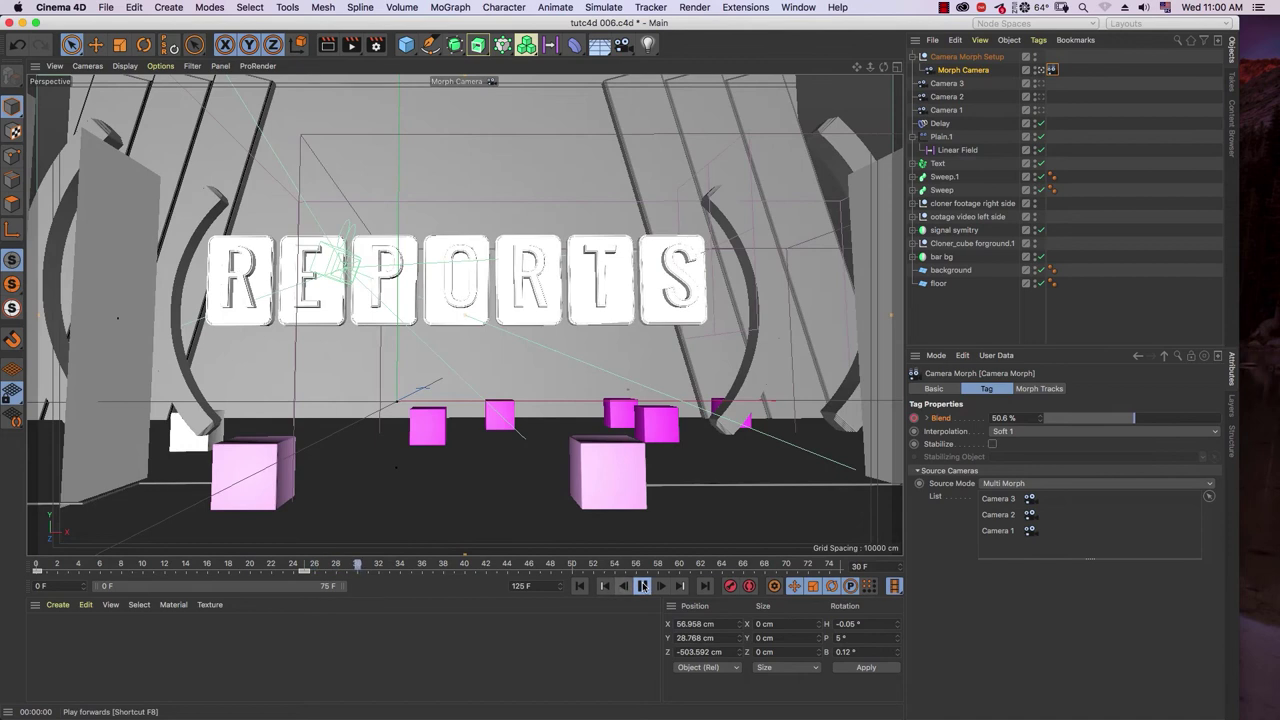
- Extend the preview range to 125 F and keyframe the Camera Morph Blend at 0% on frame 125
{"action": "left_click_drag", "start_coordinate": [422, 566], "coordinate": [492, 587]}
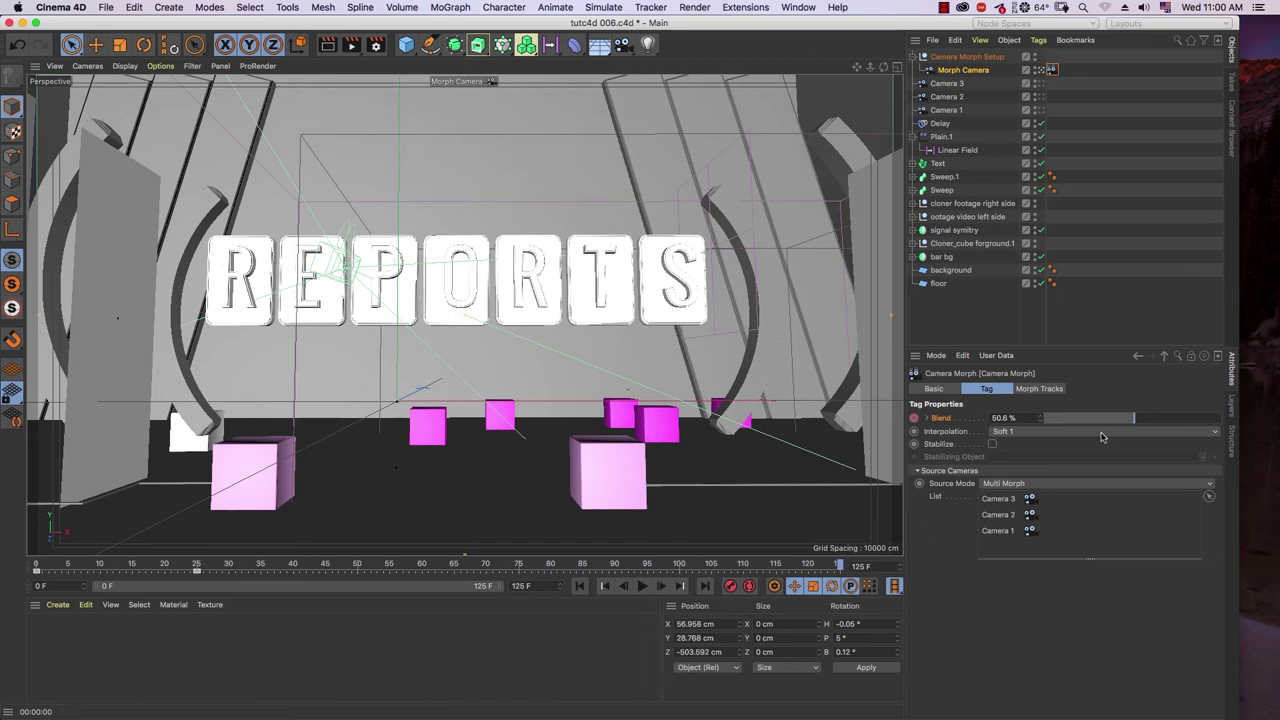
{"action": "left_click_drag", "start_coordinate": [1131, 418], "coordinate": [1025, 420]}
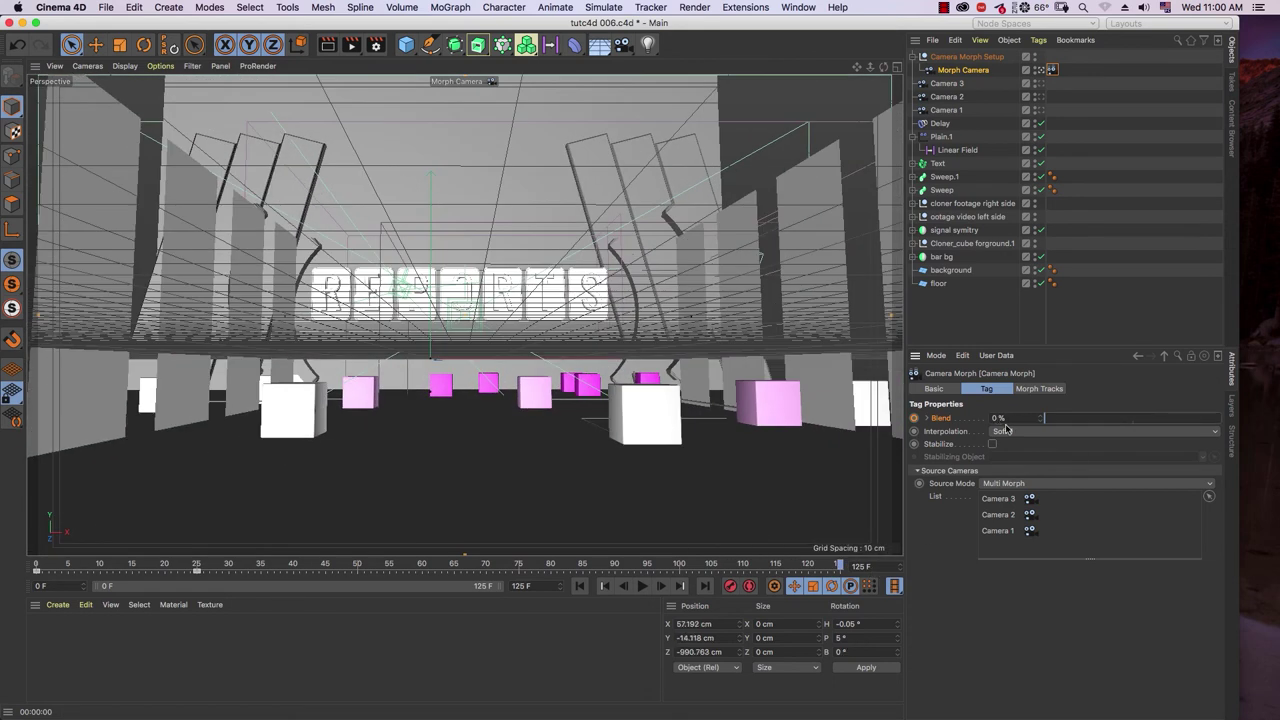
{"action": "left_click", "coordinate": [914, 418]}
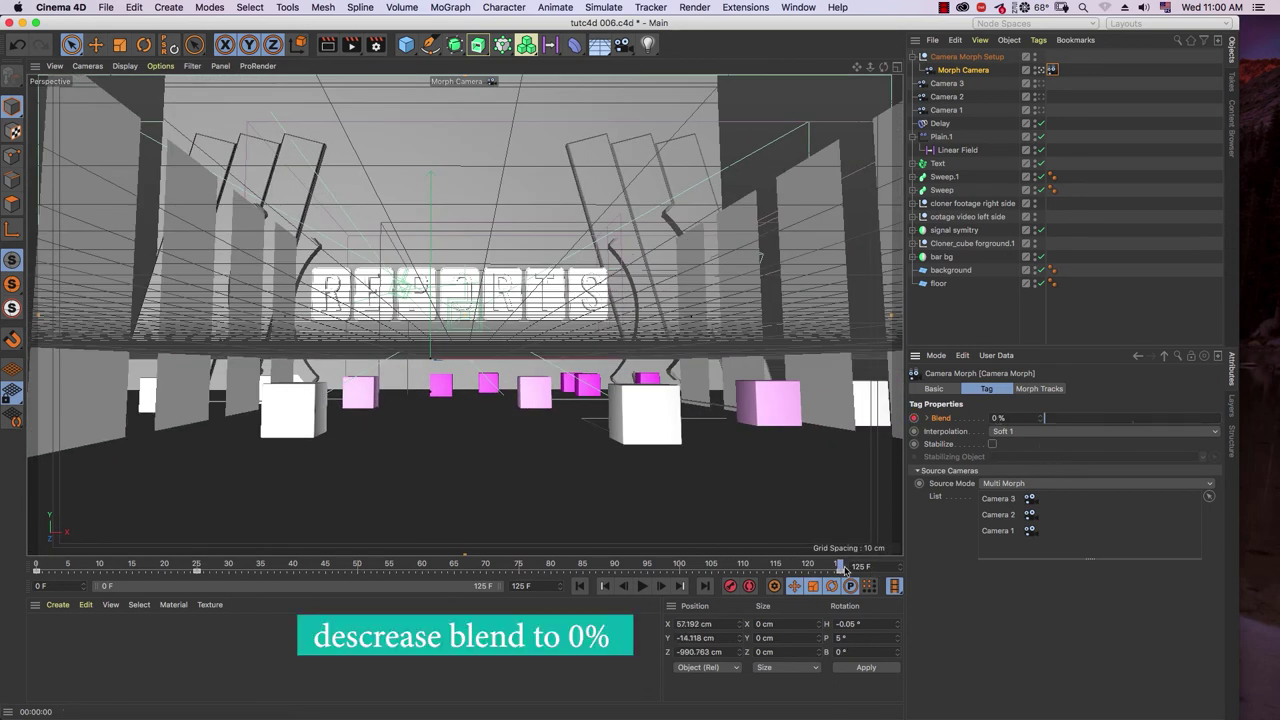
- Play the full morph camera animation from frame 0 to check the move across all three cameras
{"action": "left_click_drag", "start_coordinate": [805, 563], "coordinate": [6, 618]}
{"action": "left_click", "coordinate": [642, 587]}
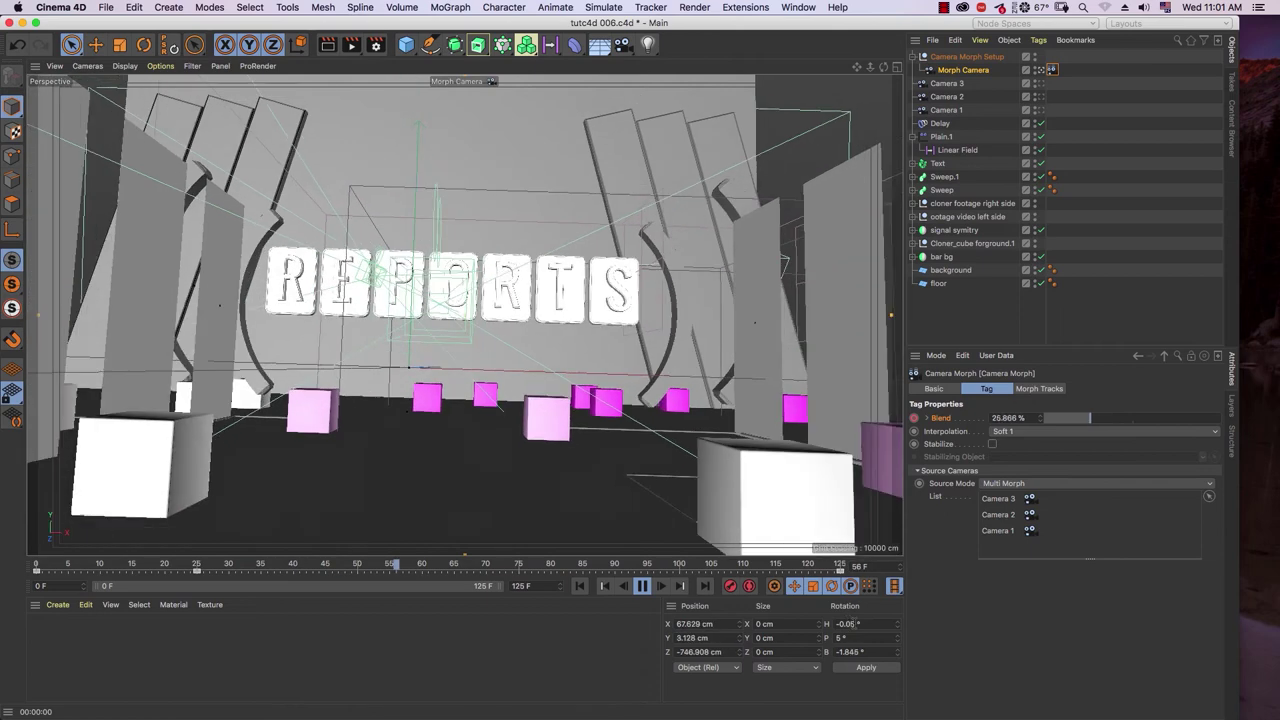
{"action": "left_click", "coordinate": [650, 588]}
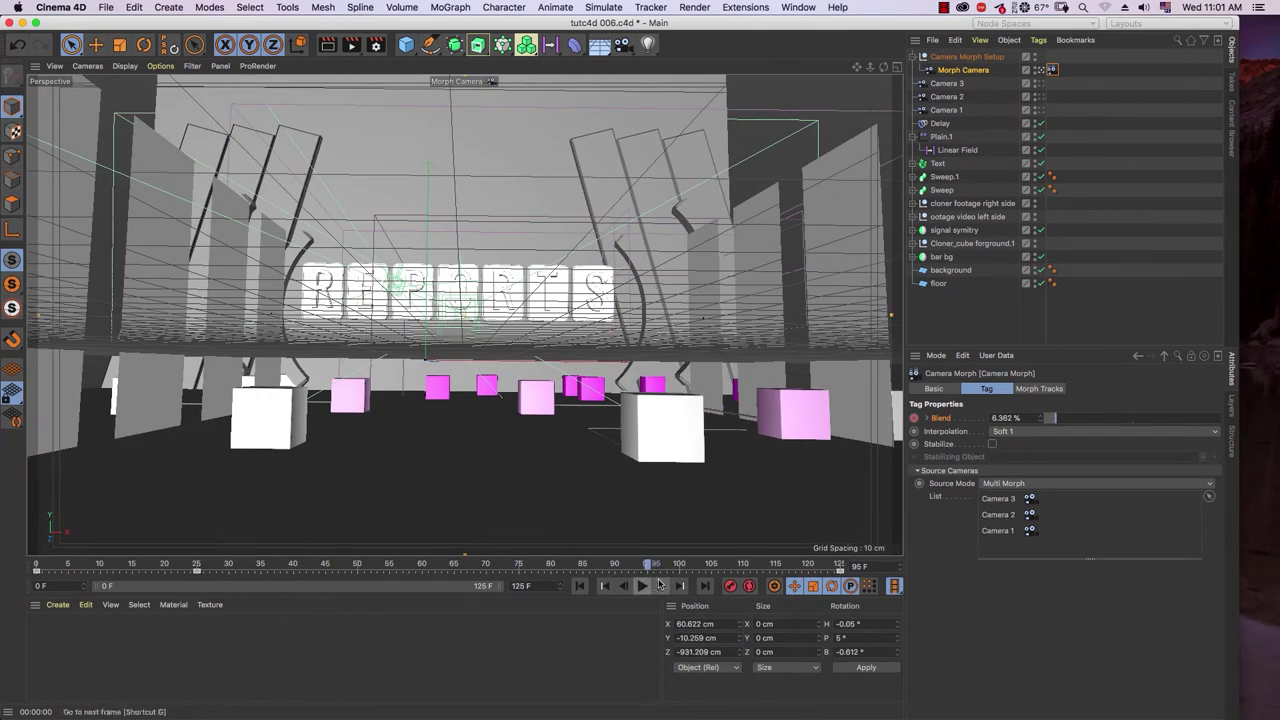
- Make a Hardware OpenGL preview of all frames as MP4 with image size 960 and frame rate 25
{"action": "left_click", "coordinate": [376, 46]}
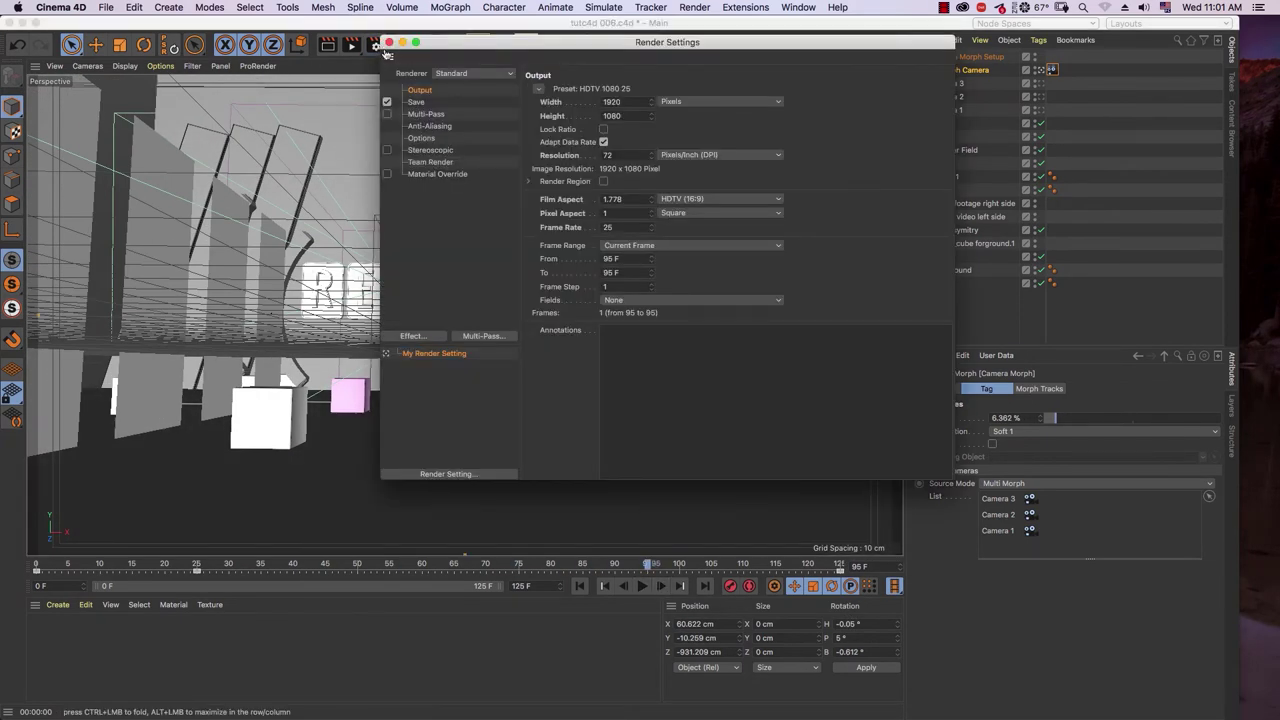
{"action": "left_click", "coordinate": [389, 43]}
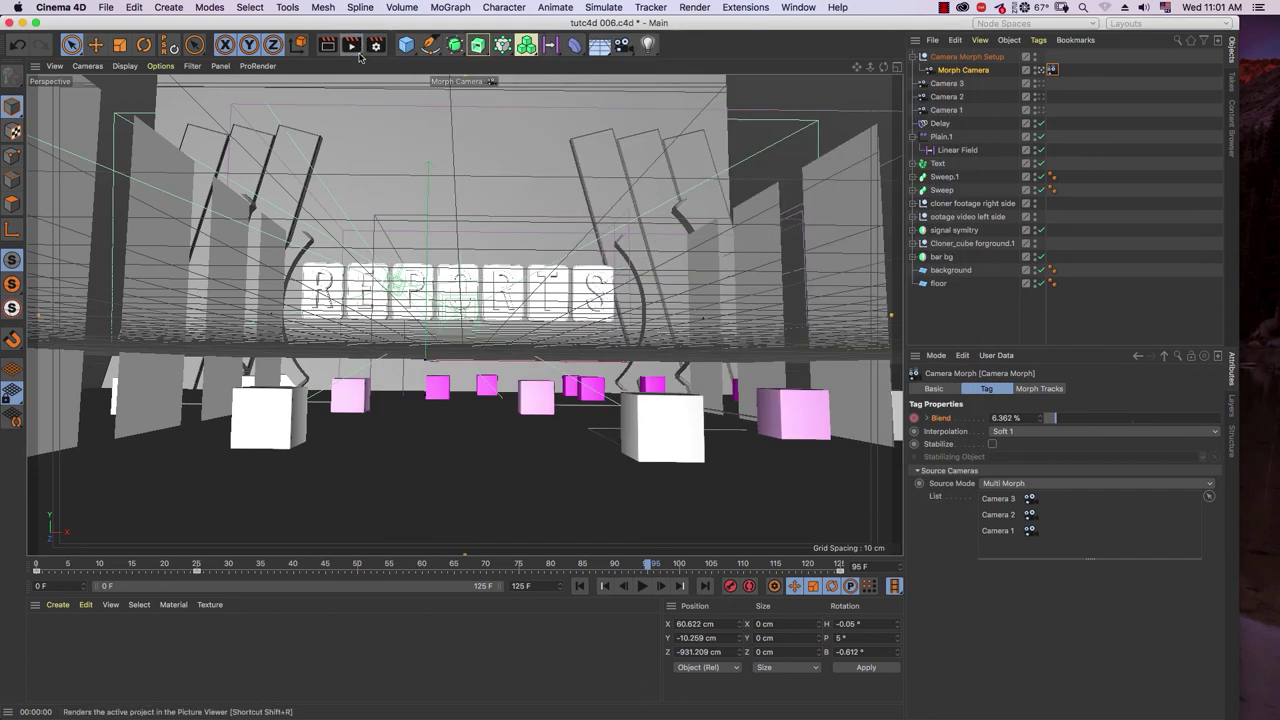
{"action": "left_click", "coordinate": [360, 56]}
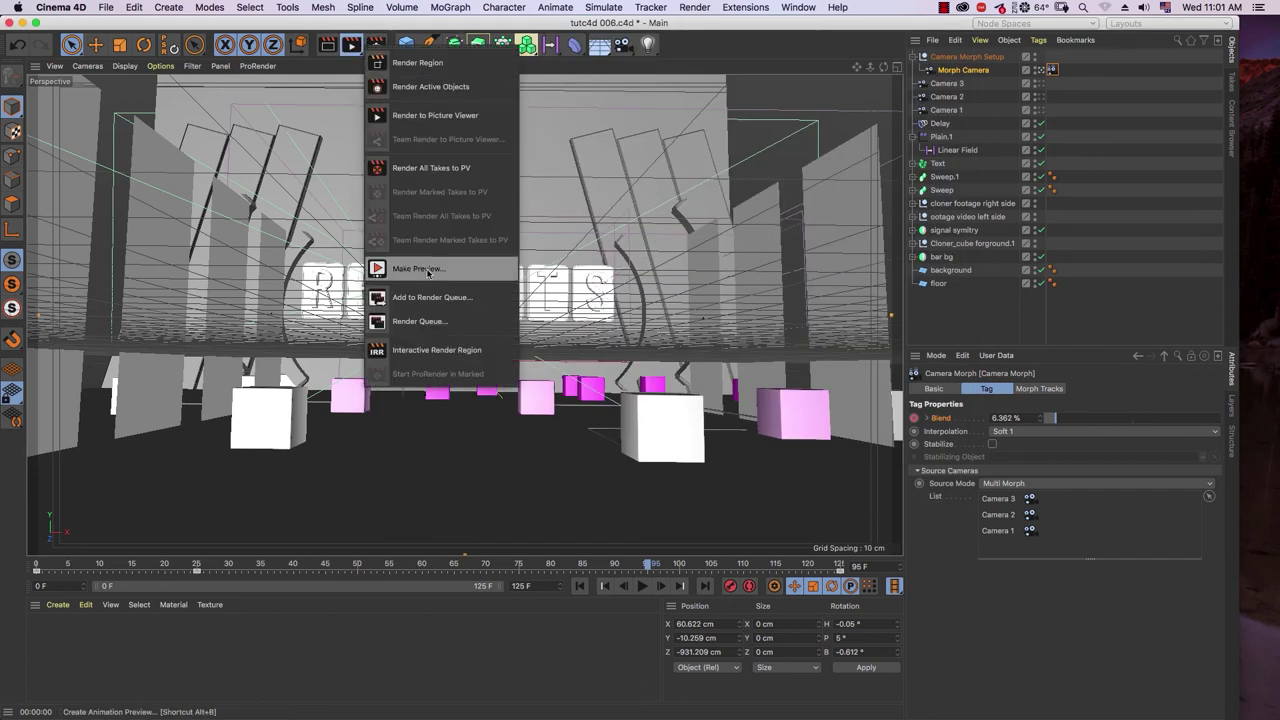
{"action": "left_click", "coordinate": [420, 269]}
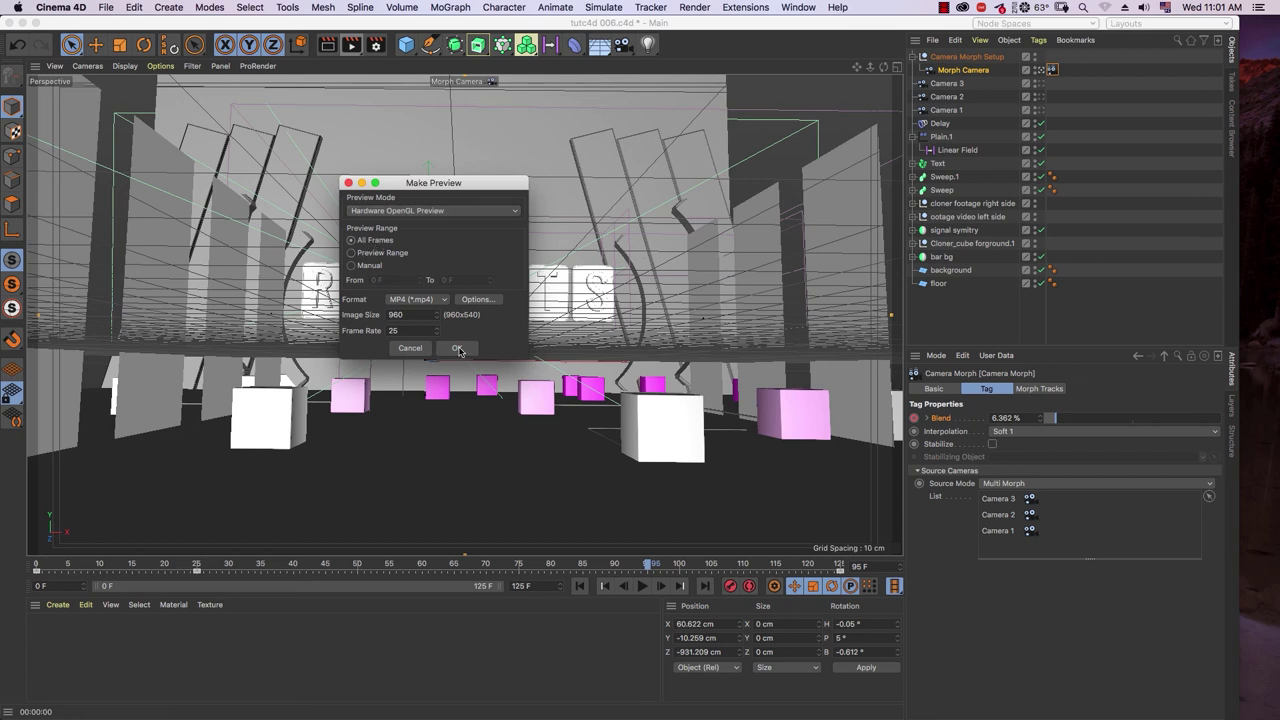
{"action": "left_click", "coordinate": [457, 348]}
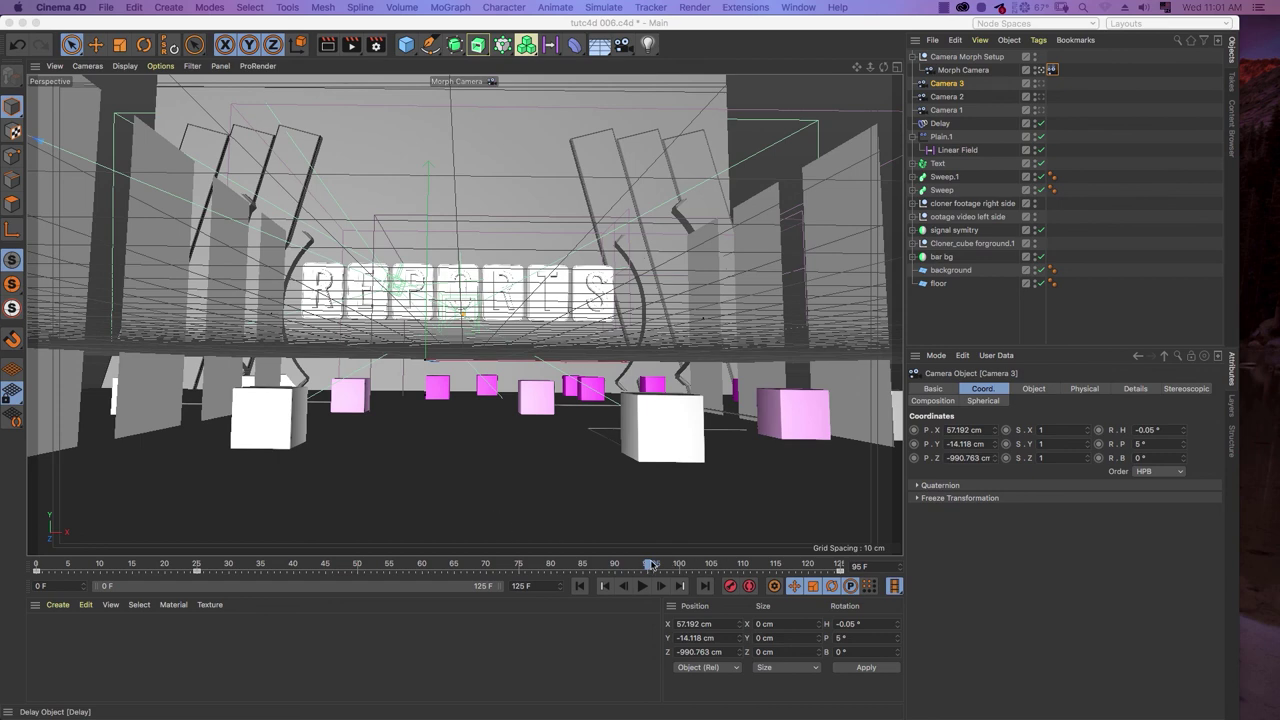
- Scrub to frame 125, return to frame 0 and replay the finished camera animation
{"action": "left_click_drag", "start_coordinate": [650, 565], "coordinate": [838, 594]}
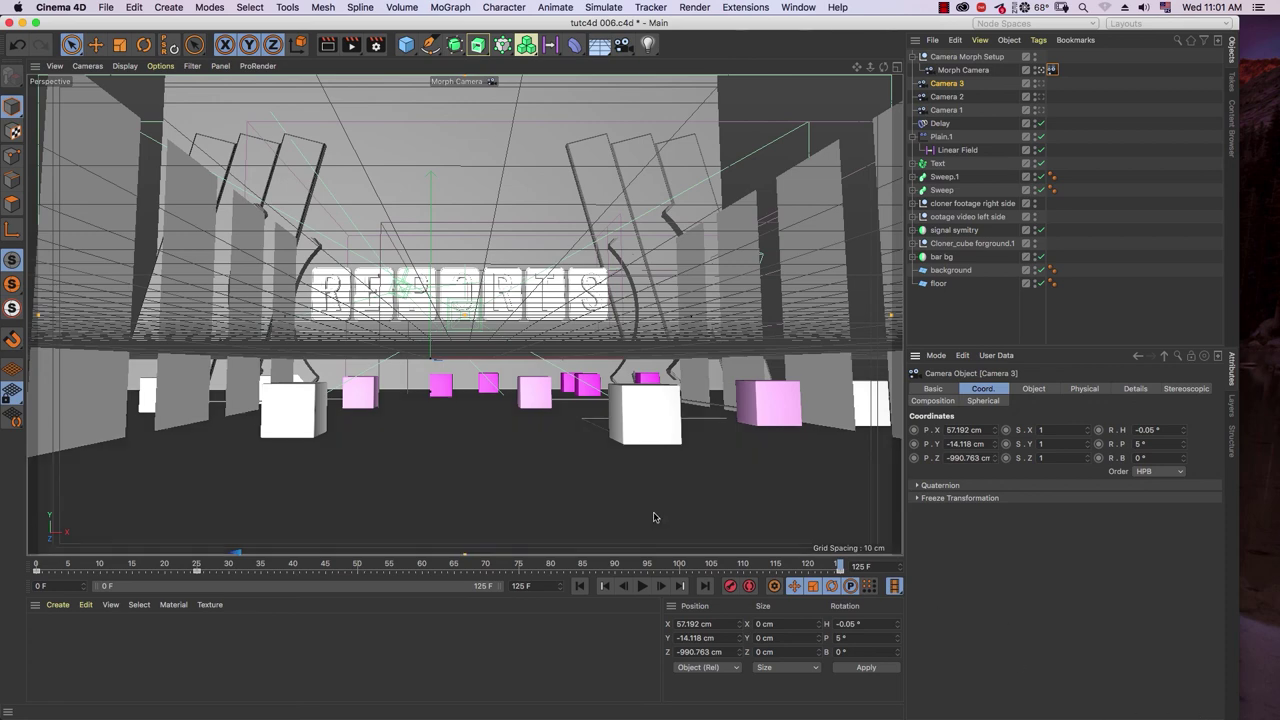
{"action": "left_click_drag", "start_coordinate": [833, 566], "coordinate": [1, 613]}
{"action": "left_click", "coordinate": [642, 588]}
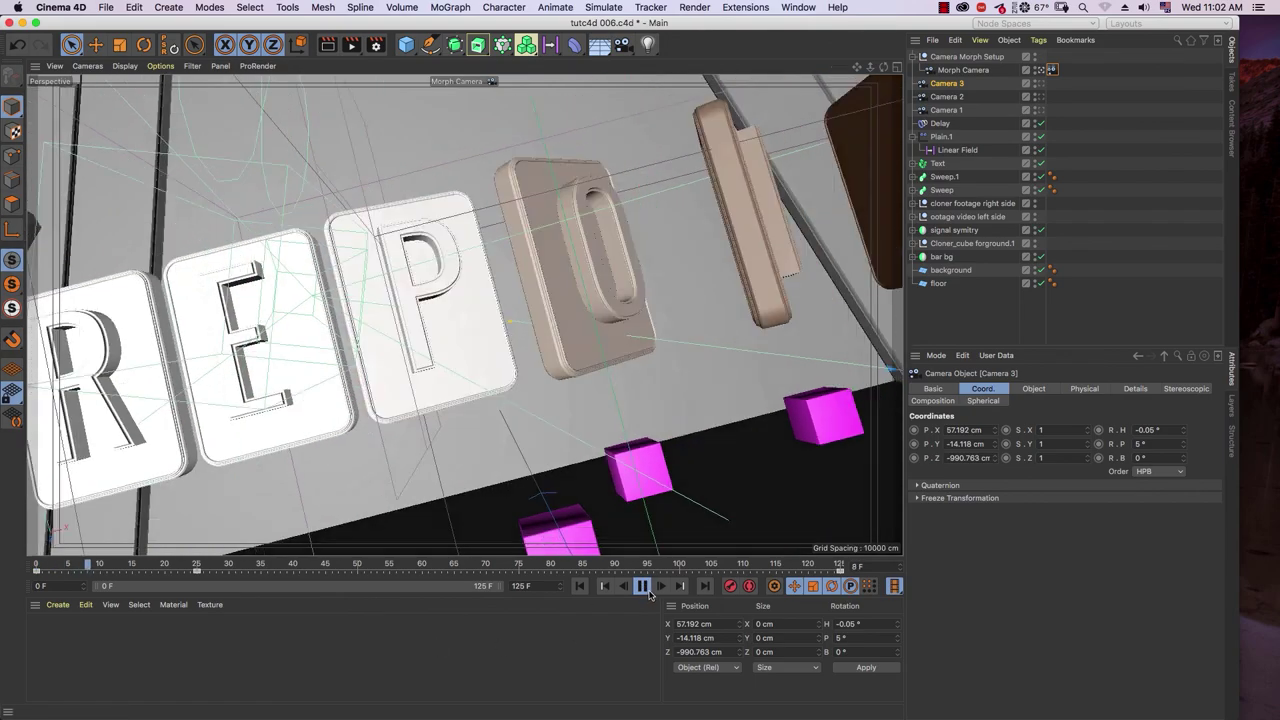